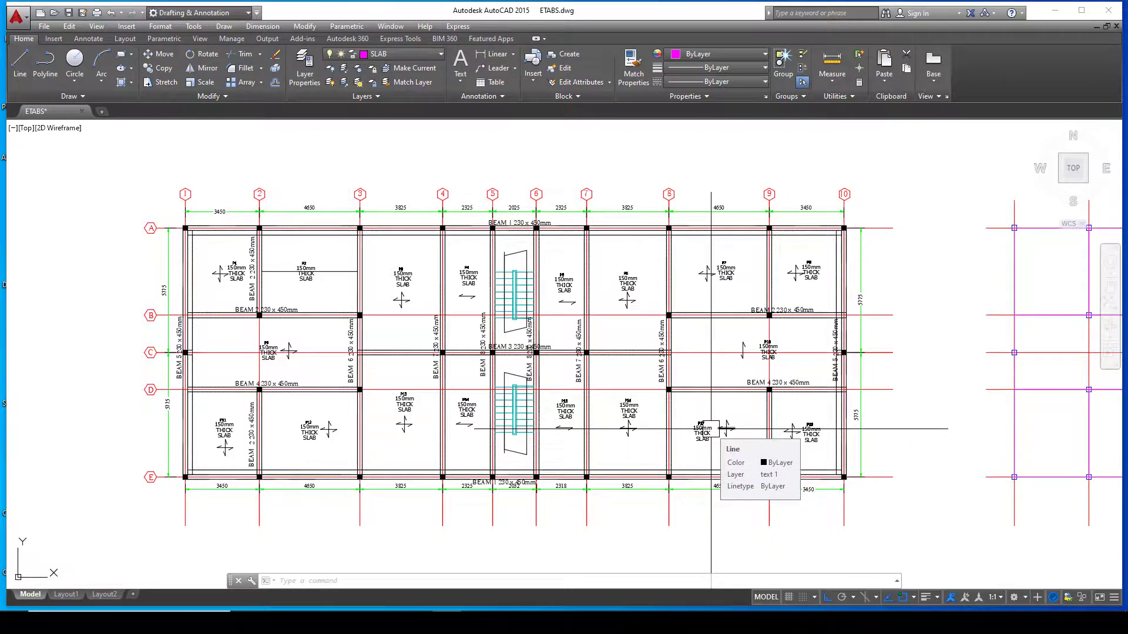
- Make arch the current layer
{"action": "mouse_move", "coordinate": [831, 390]}
{"action": "middle_mouse_down"}
{"action": "mouse_move", "coordinate": [868, 429]}
{"action": "mouse_move", "coordinate": [529, 398]}
{"action": "mouse_move", "coordinate": [447, 340]}
{"action": "middle_mouse_up"}
{"action": "mouse_move", "coordinate": [730, 358]}
{"action": "middle_mouse_down"}
{"action": "mouse_move", "coordinate": [703, 350]}
{"action": "mouse_move", "coordinate": [722, 404]}
{"action": "middle_mouse_up"}
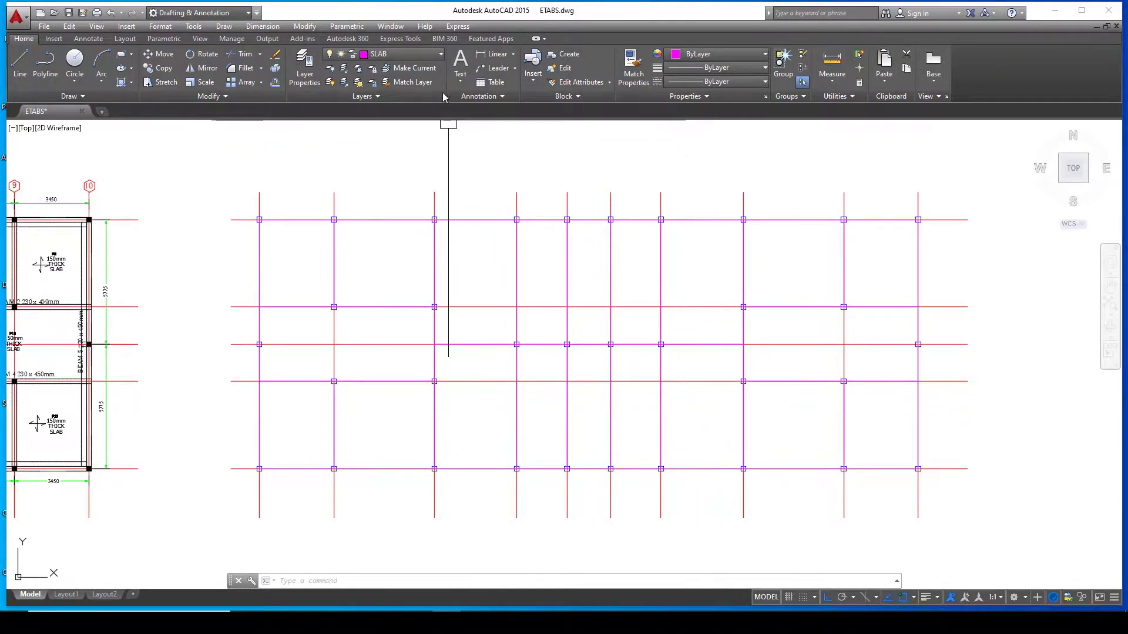
{"action": "left_click", "coordinate": [433, 53]}
{"action": "left_click", "coordinate": [382, 181]}
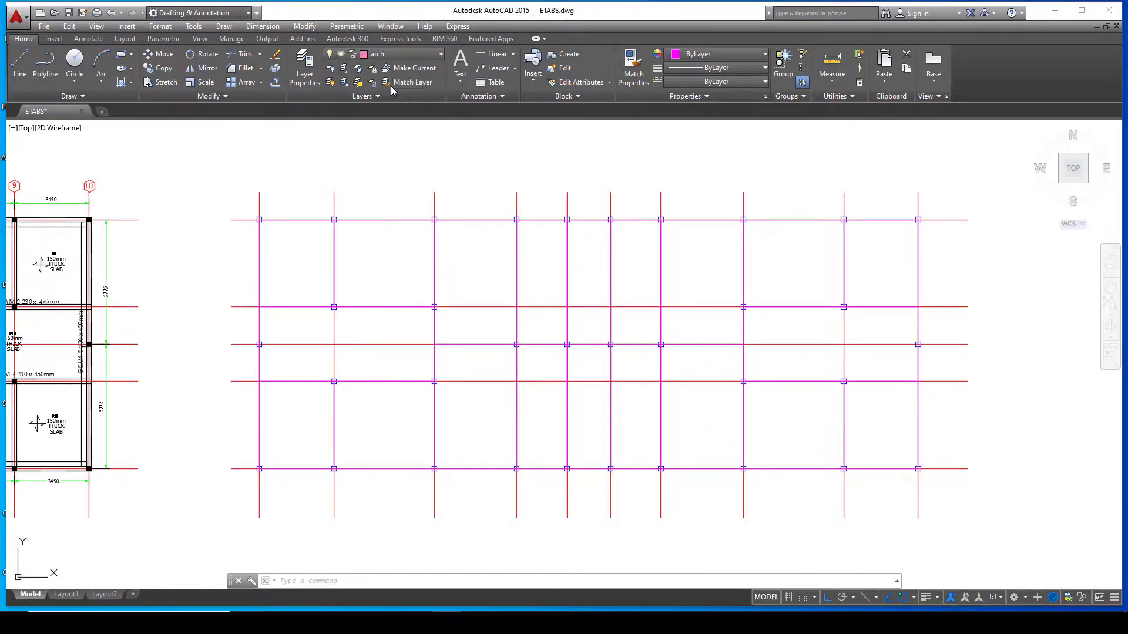
- Turn off the SLAB, BEAMS and COLUMNS layers one by one to check the simplified plan, and turn all layers back on
{"action": "left_click", "coordinate": [330, 70]}
{"action": "left_click", "coordinate": [370, 220]}
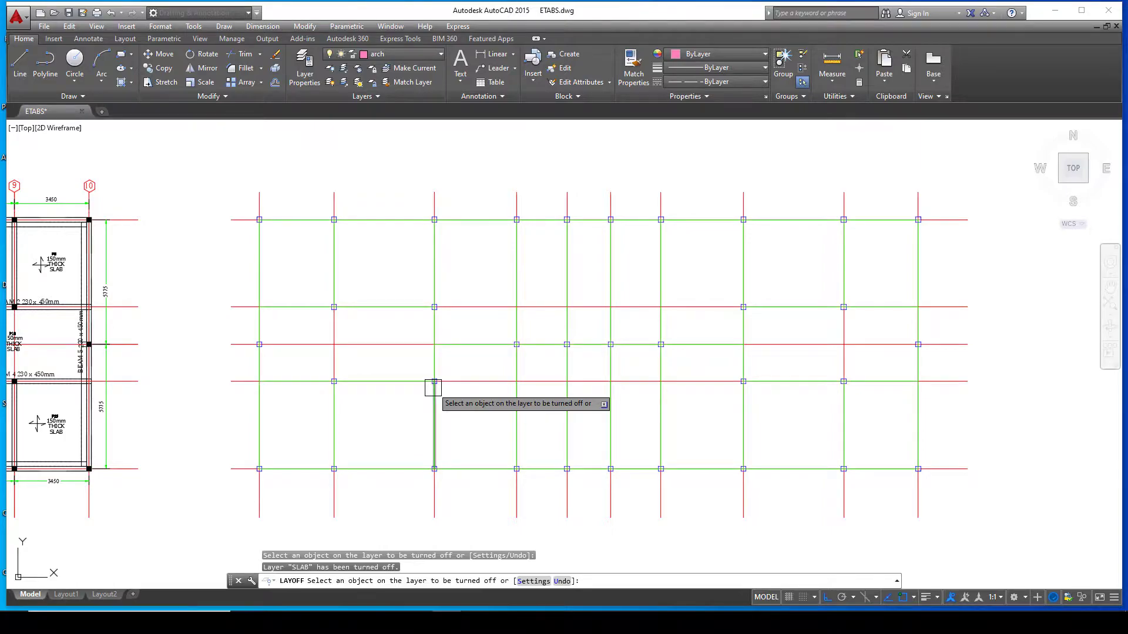
{"action": "left_click", "coordinate": [382, 220]}
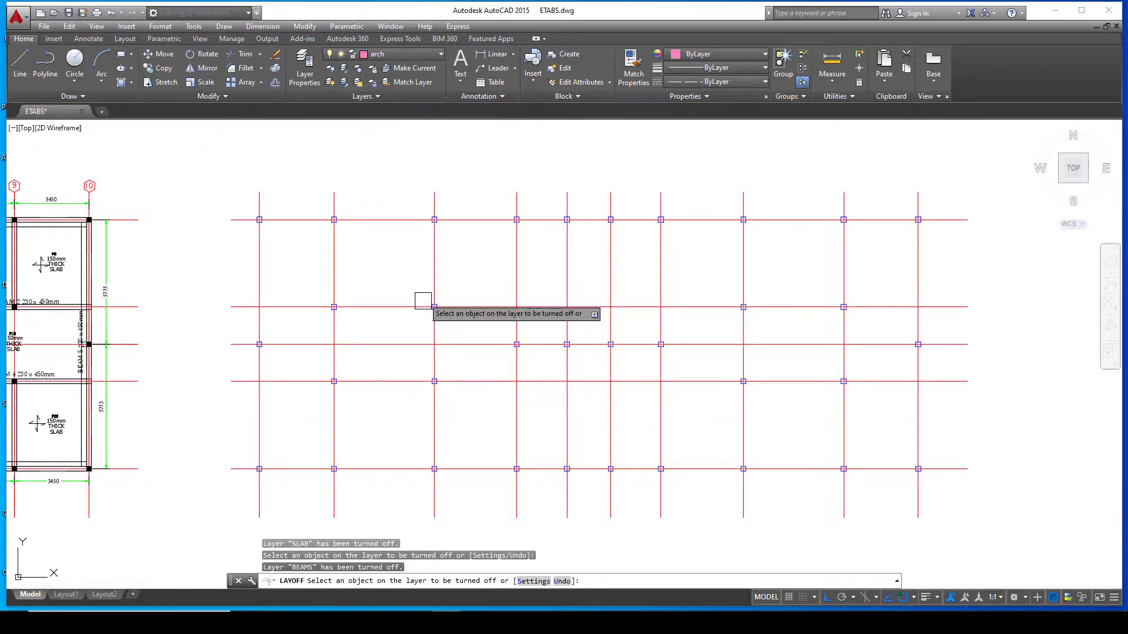
{"action": "scroll", "coordinate": [428, 209], "scroll_direction": "up", "scroll_amount": 6}
{"action": "left_click", "coordinate": [429, 238]}
{"action": "scroll", "coordinate": [430, 238], "scroll_direction": "down", "scroll_amount": 6}
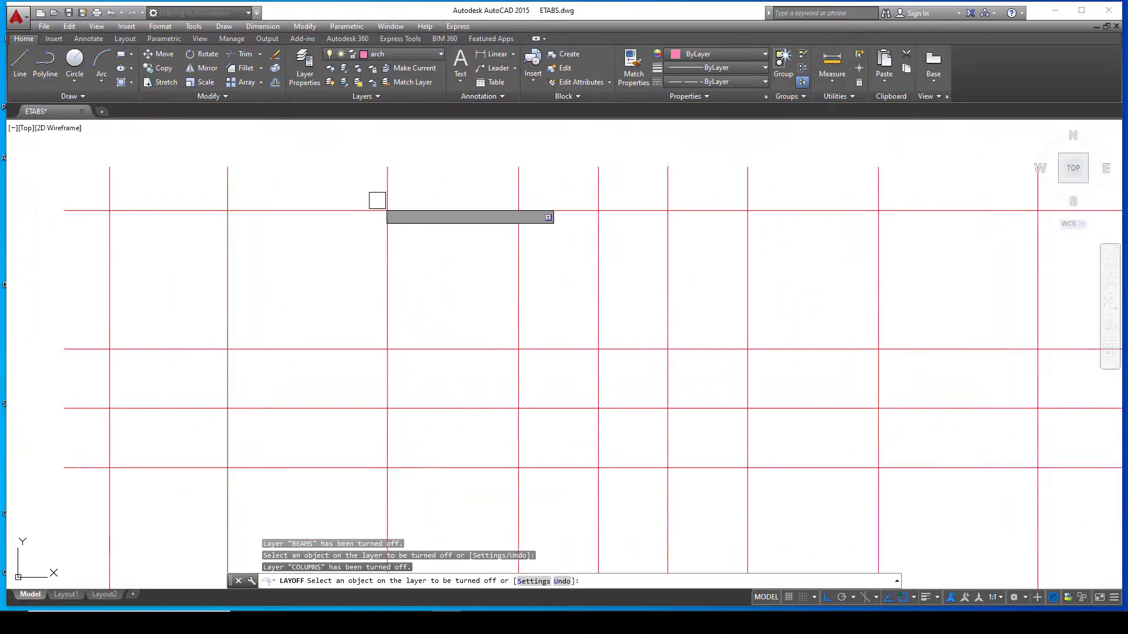
{"action": "left_click", "coordinate": [331, 83]}
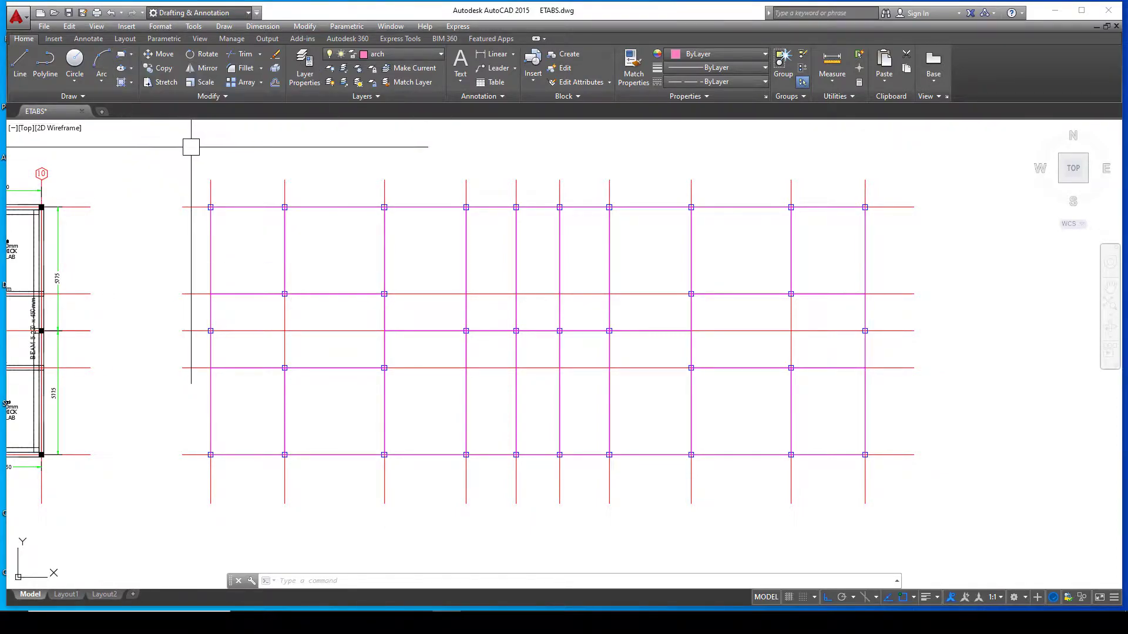
{"action": "left_click", "coordinate": [125, 56]}
{"action": "middle_click_drag", "start_coordinate": [899, 380], "coordinate": [800, 378]}
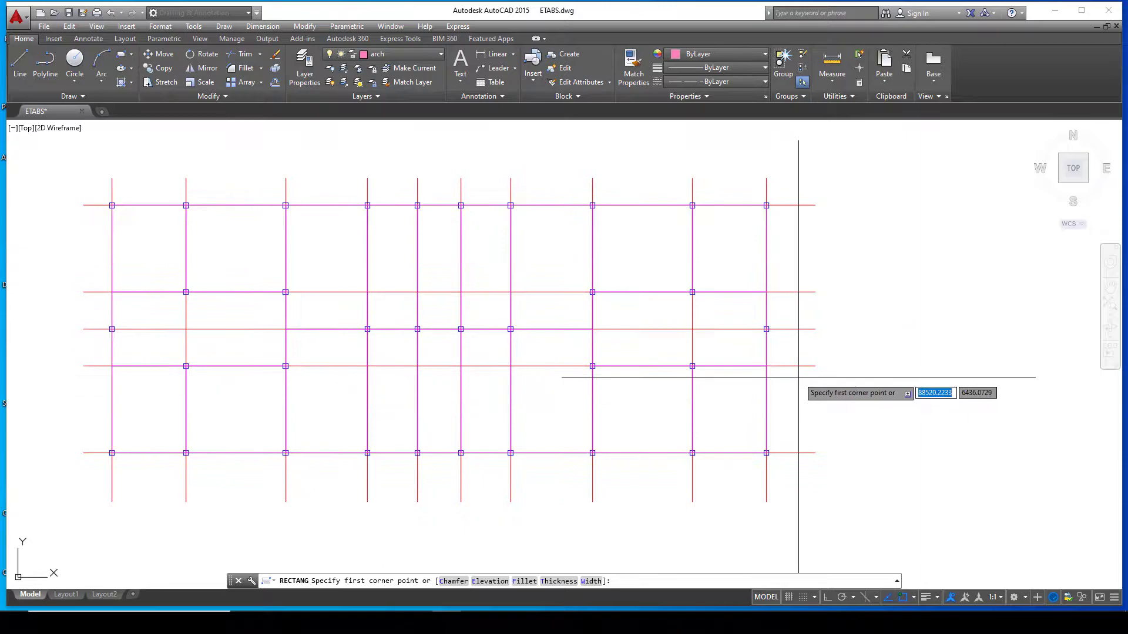
{"action": "left_click", "coordinate": [857, 384]}
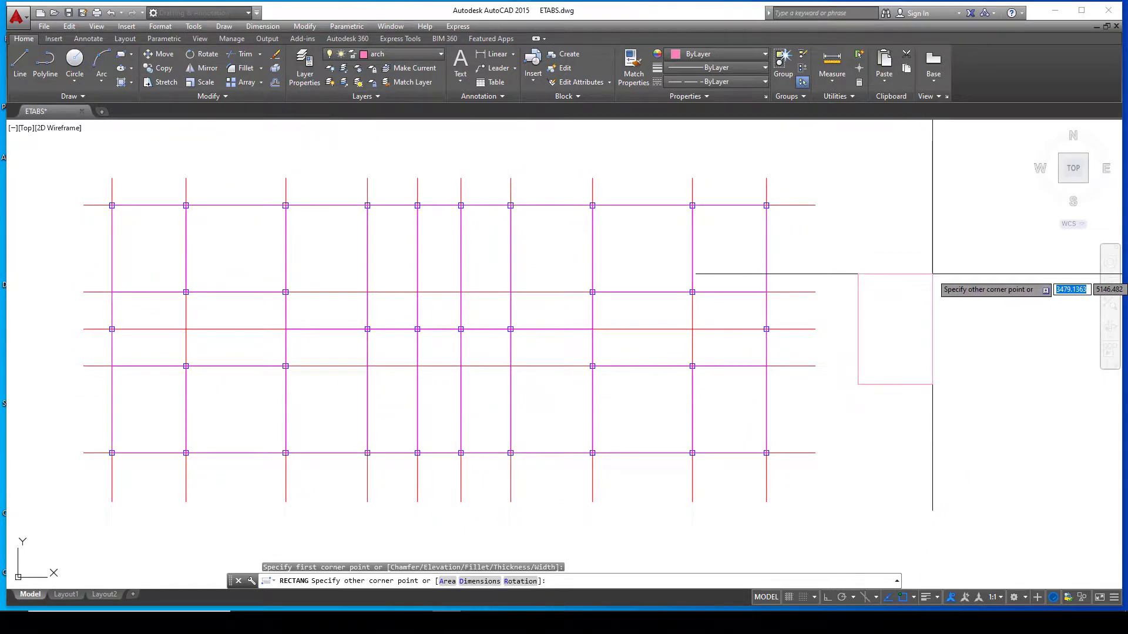
{"action": "key", "text": "Escape"}
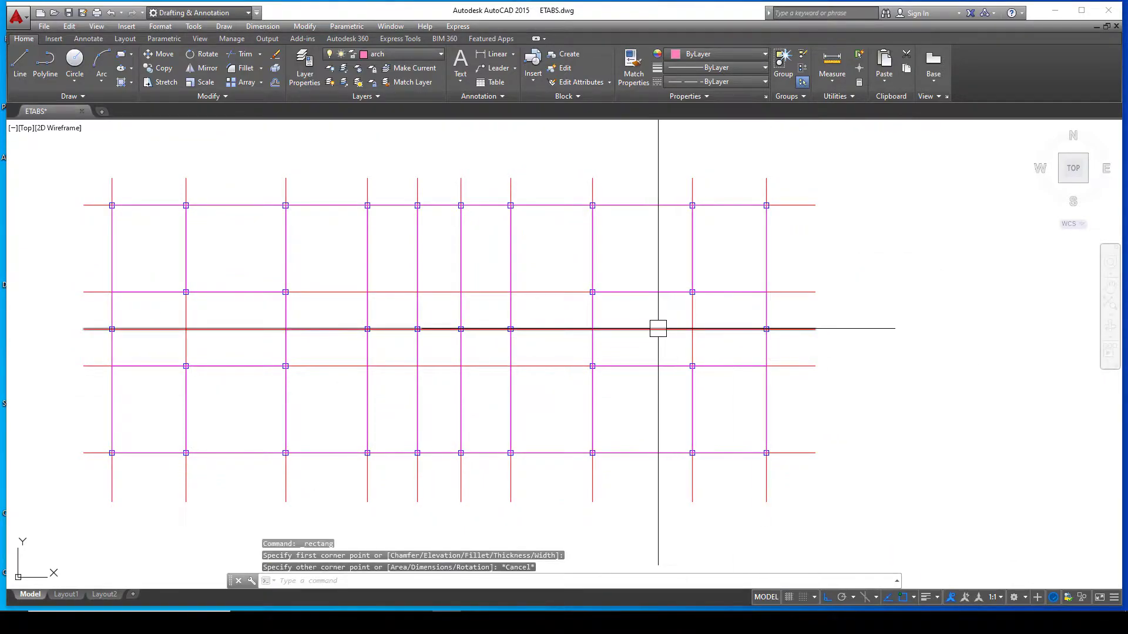
- Review the list of layers in the drawing
{"action": "left_click", "coordinate": [411, 54]}
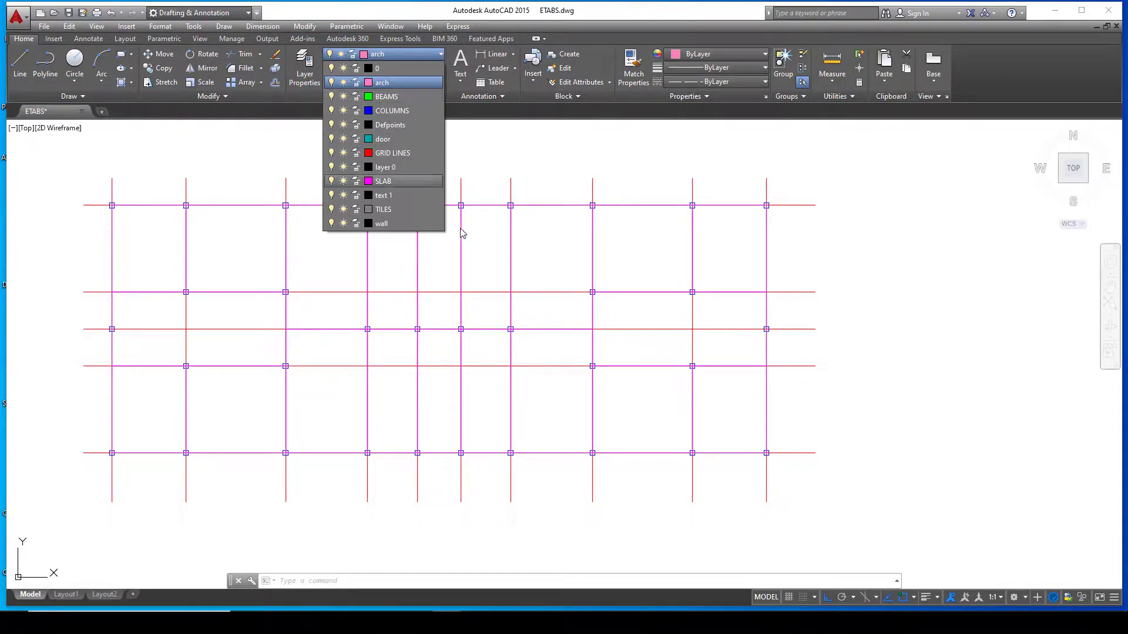
{"action": "left_click", "coordinate": [557, 197]}
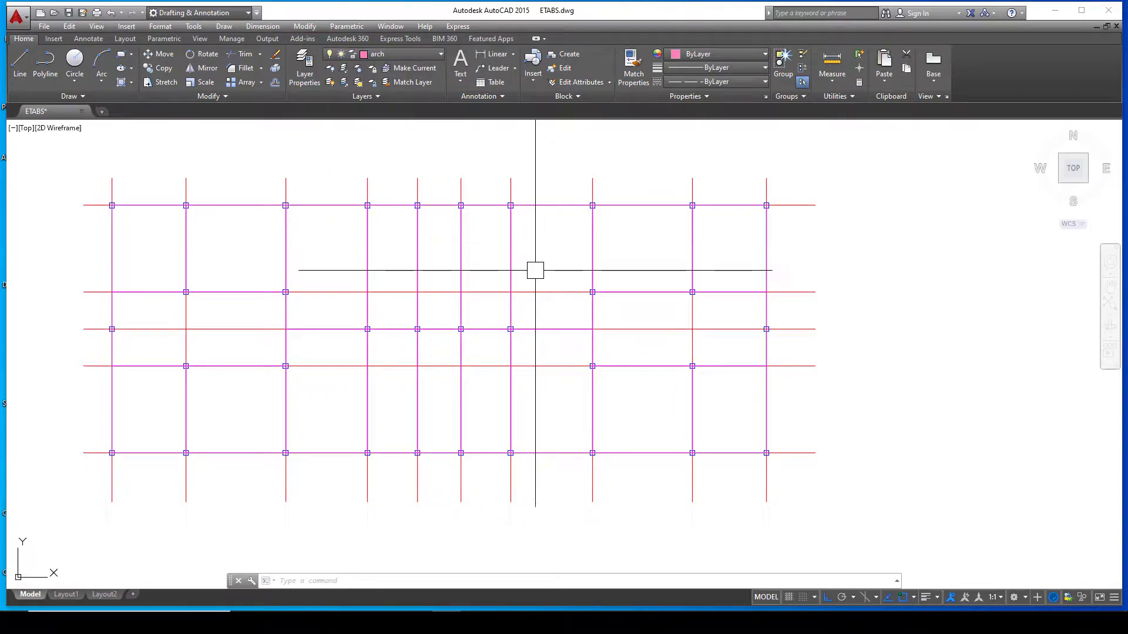
{"action": "middle_click_drag", "start_coordinate": [522, 300], "coordinate": [570, 324]}
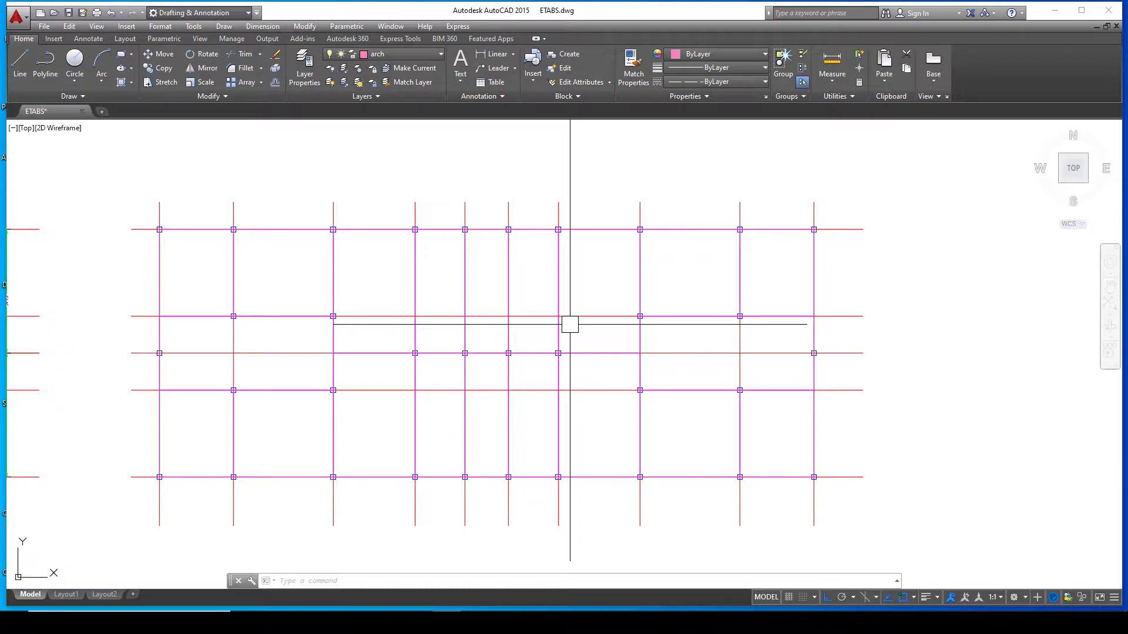
- Create a new blank drawing and return to the simplified plan in the ETABS drawing
{"action": "left_click", "coordinate": [102, 111]}
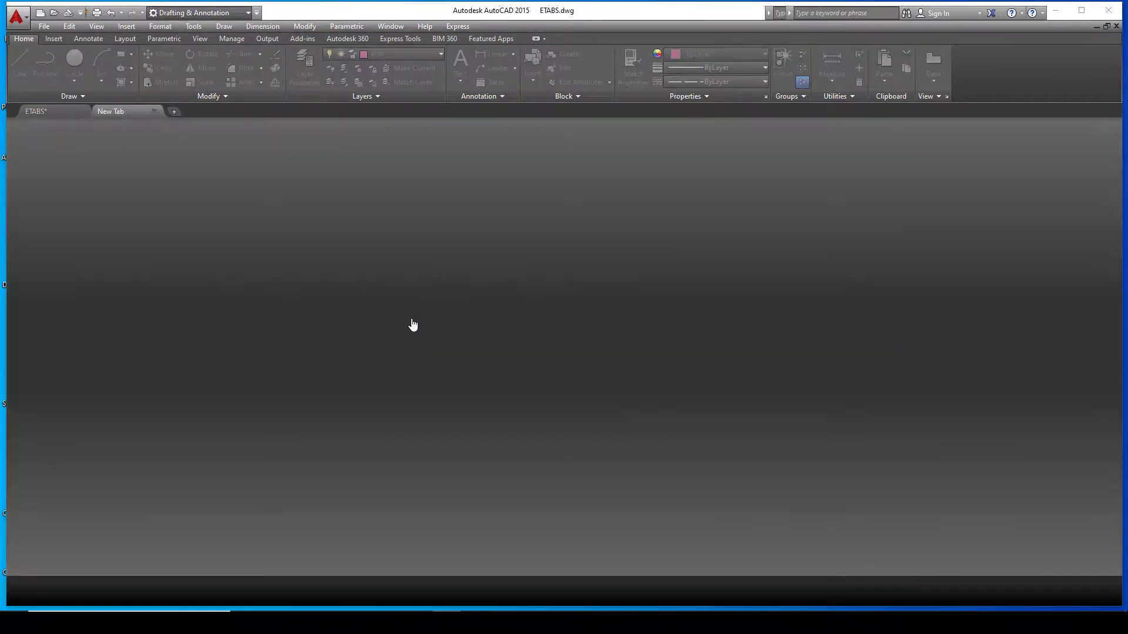
{"action": "left_click", "coordinate": [352, 234]}
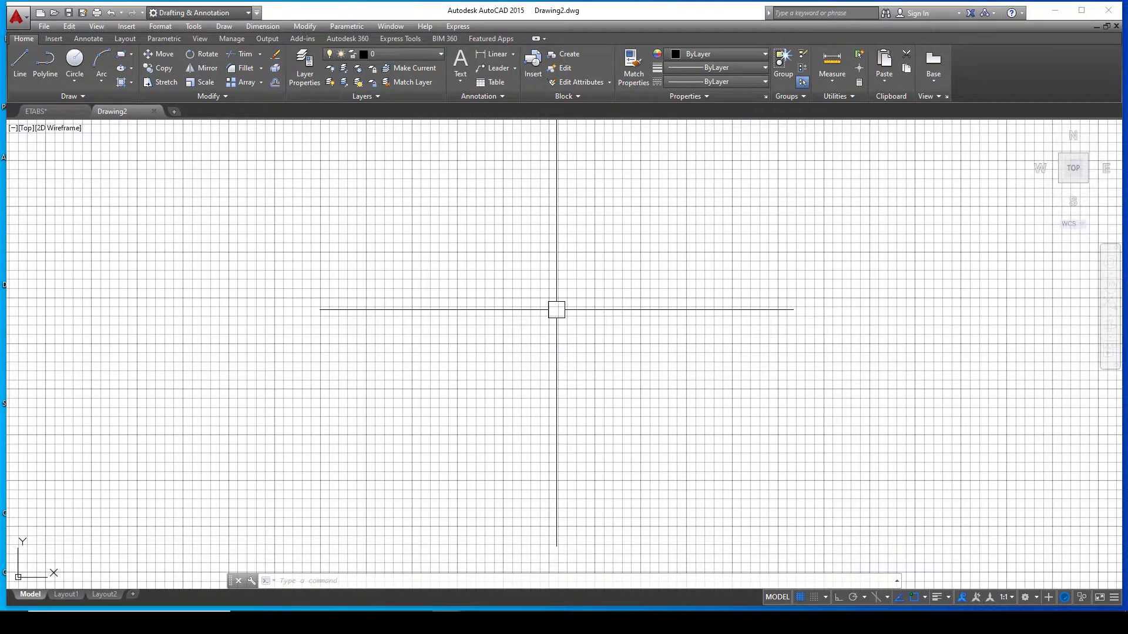
{"action": "left_click", "coordinate": [55, 118]}
{"action": "middle_click_drag", "start_coordinate": [509, 388], "coordinate": [556, 357]}
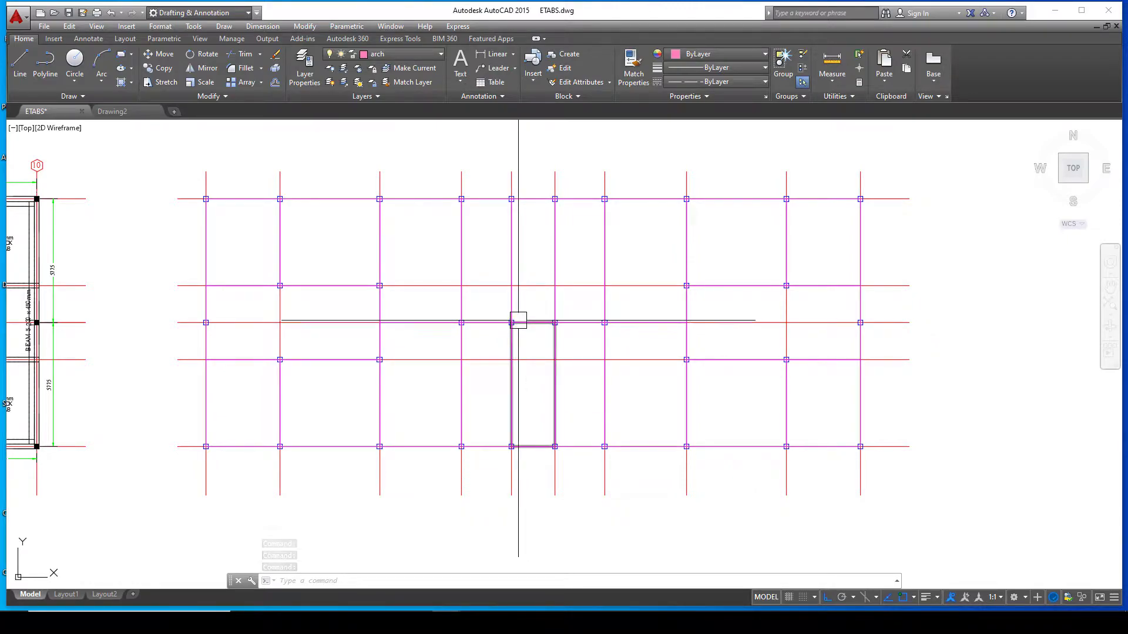
{"action": "middle_click_drag", "start_coordinate": [531, 345], "coordinate": [524, 383]}
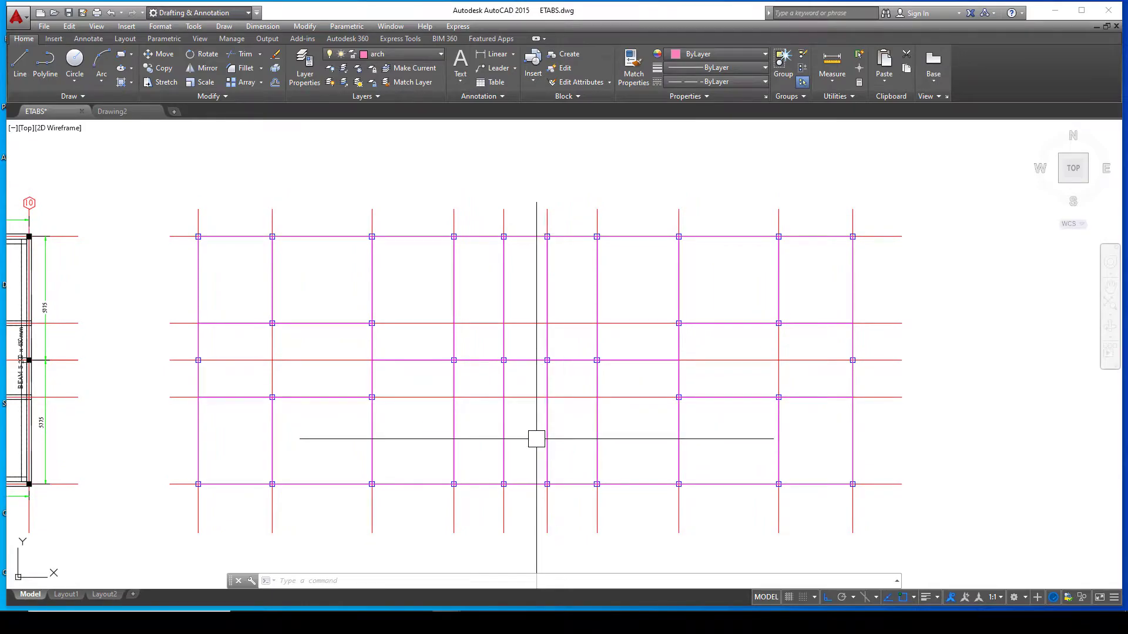
- Start saving the drawing under a new name and enable Select objects in the DXF save options
{"action": "left_click", "coordinate": [83, 13]}
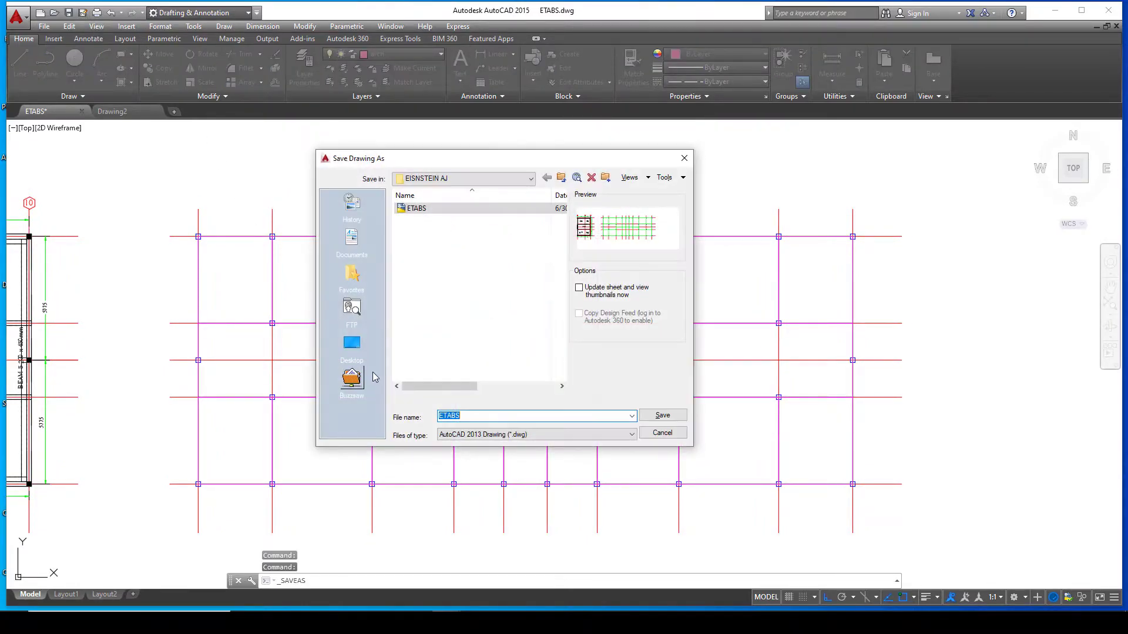
{"action": "left_click", "coordinate": [665, 177]}
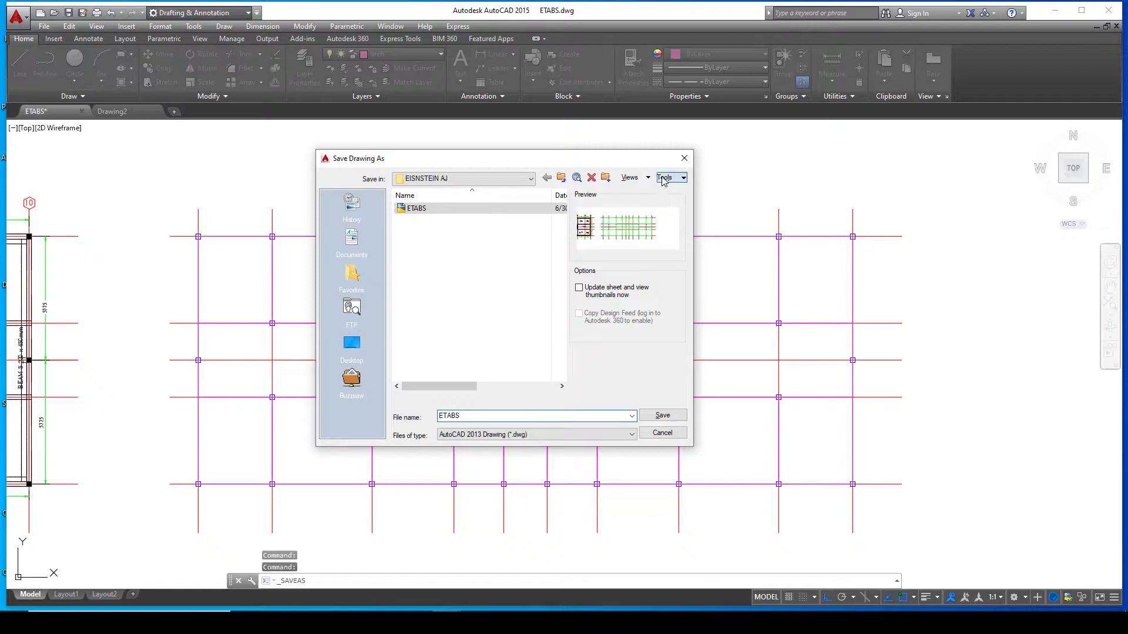
{"action": "left_click", "coordinate": [683, 238]}
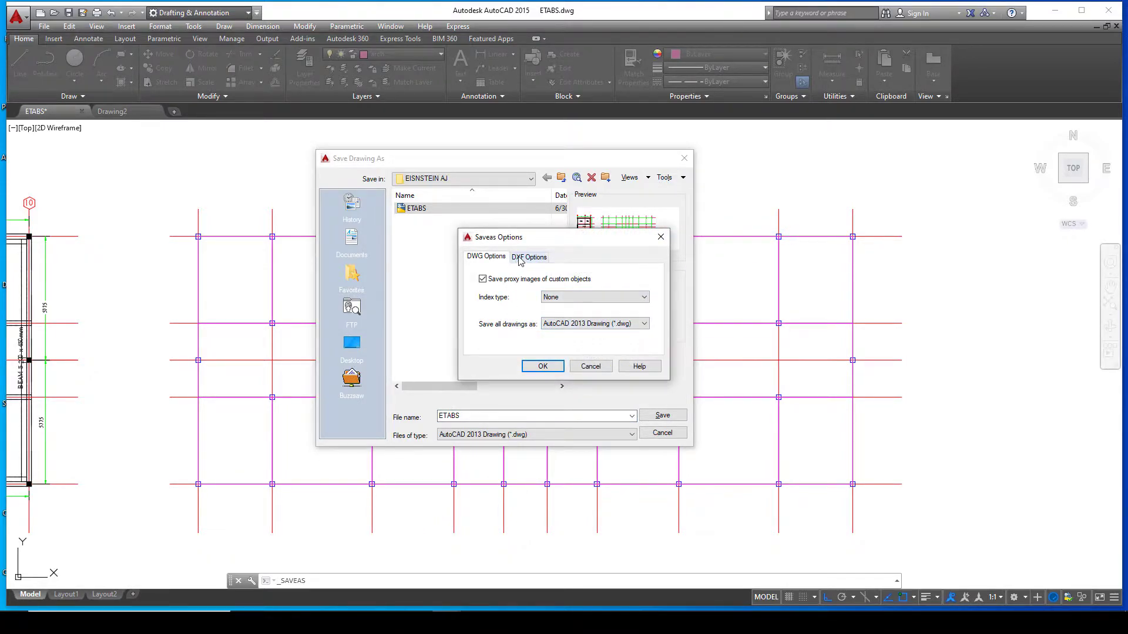
{"action": "left_click", "coordinate": [519, 260]}
{"action": "left_click", "coordinate": [564, 294]}
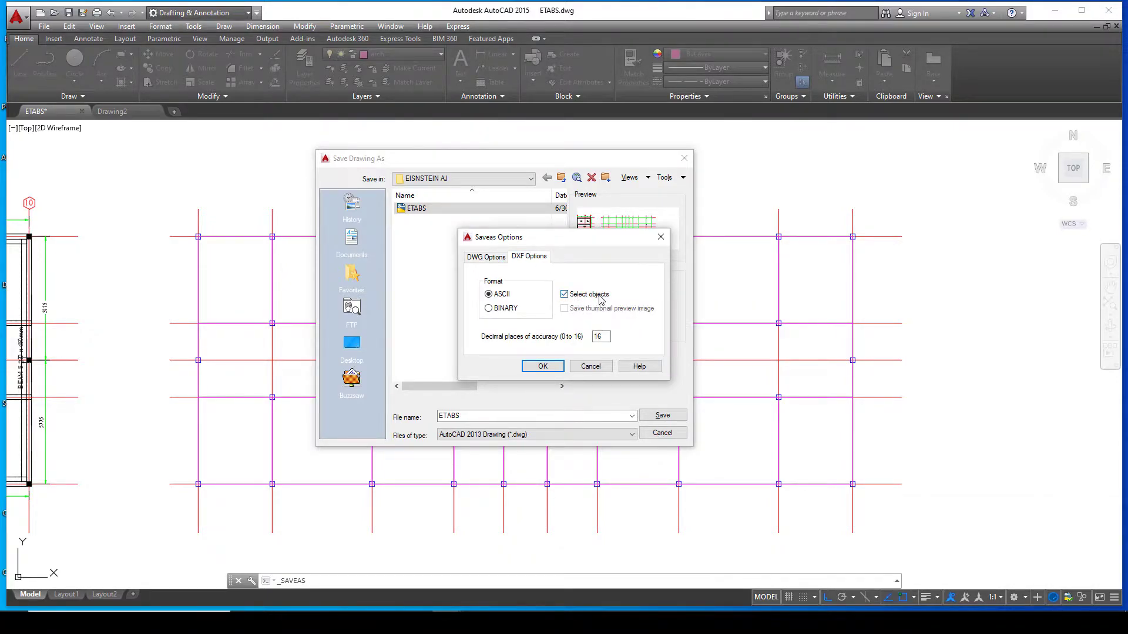
{"action": "left_click", "coordinate": [542, 366]}
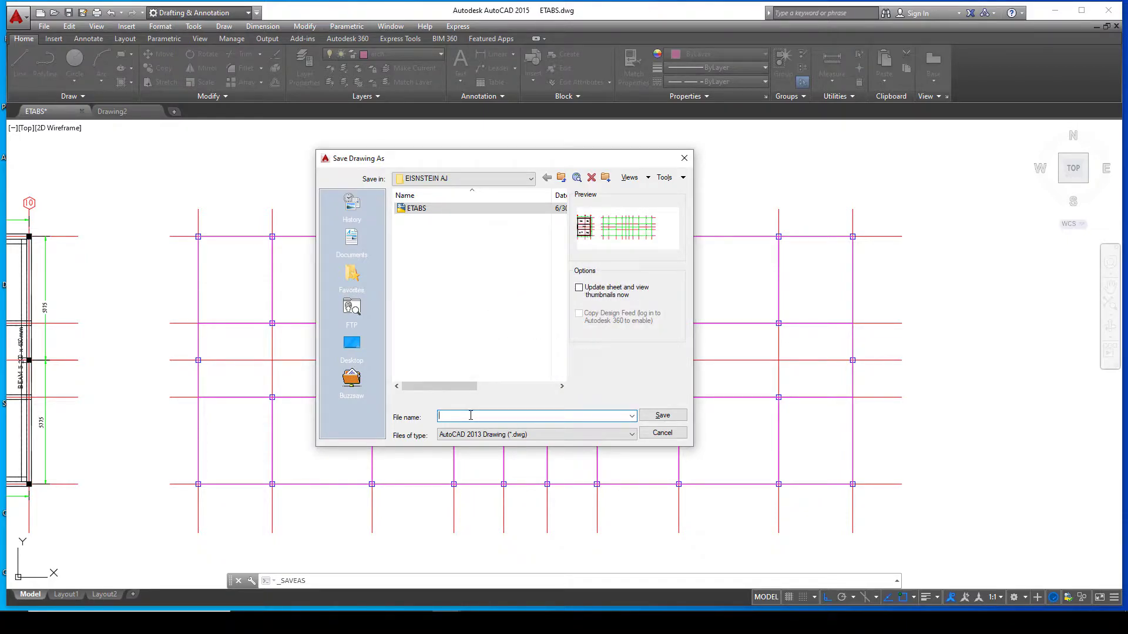
- Name the file ETABS DXF, set its type to AutoCAD 2013 DXF (*.dxf) and proceed with saving
{"action": "type", "text": "E"}
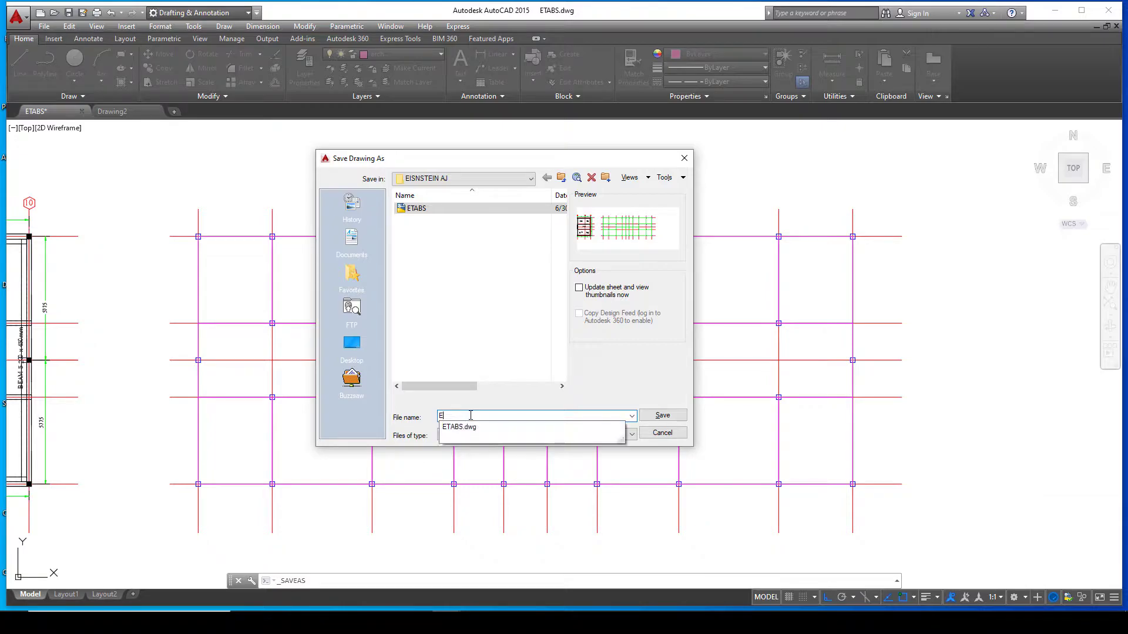
{"action": "type", "text": "TABS "}
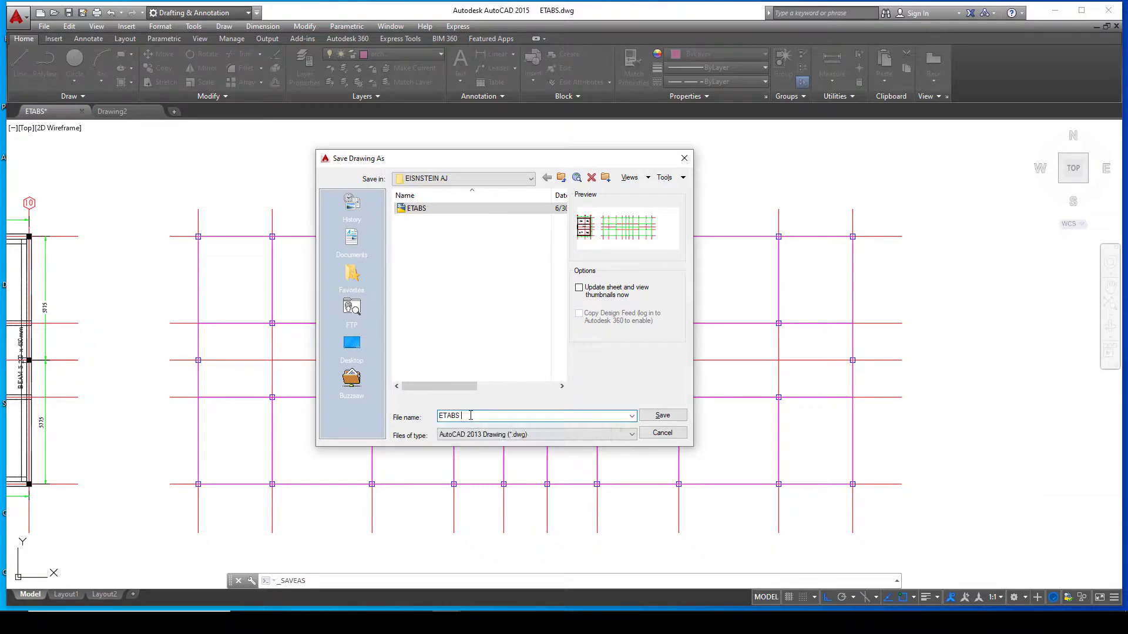
{"action": "type", "text": "DXF"}
{"action": "left_click", "coordinate": [543, 436]}
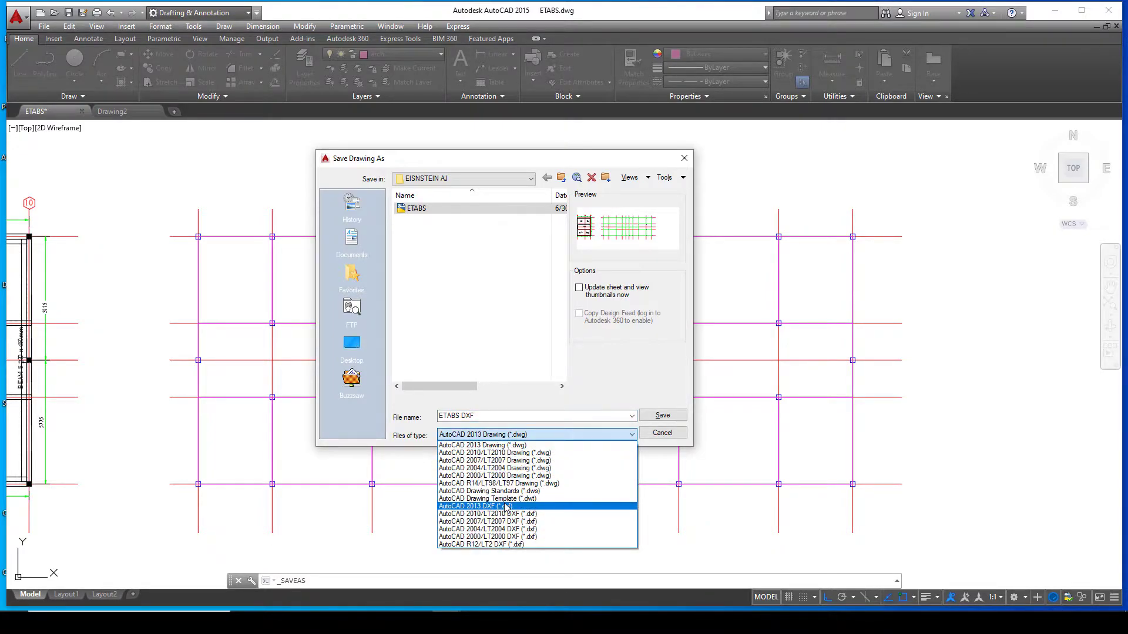
{"action": "left_click", "coordinate": [507, 506]}
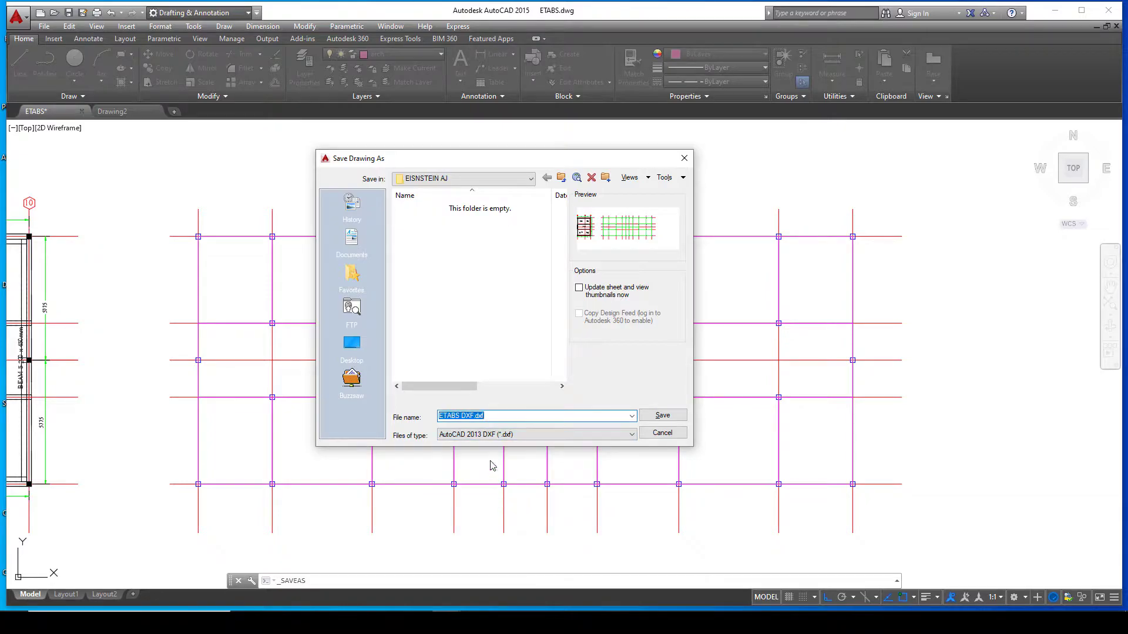
{"action": "left_click", "coordinate": [656, 419]}
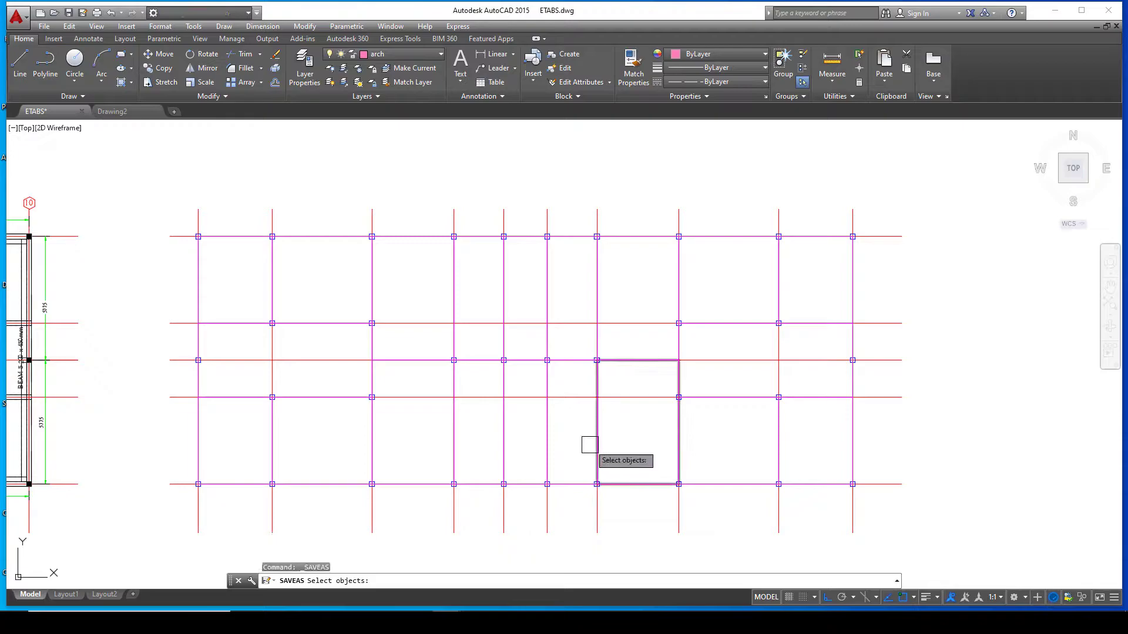
- Select the whole simplified plan with its grid lines, beams, columns and slabs as the objects to export to the DXF file
{"action": "middle_click_drag", "start_coordinate": [823, 280], "coordinate": [828, 241]}
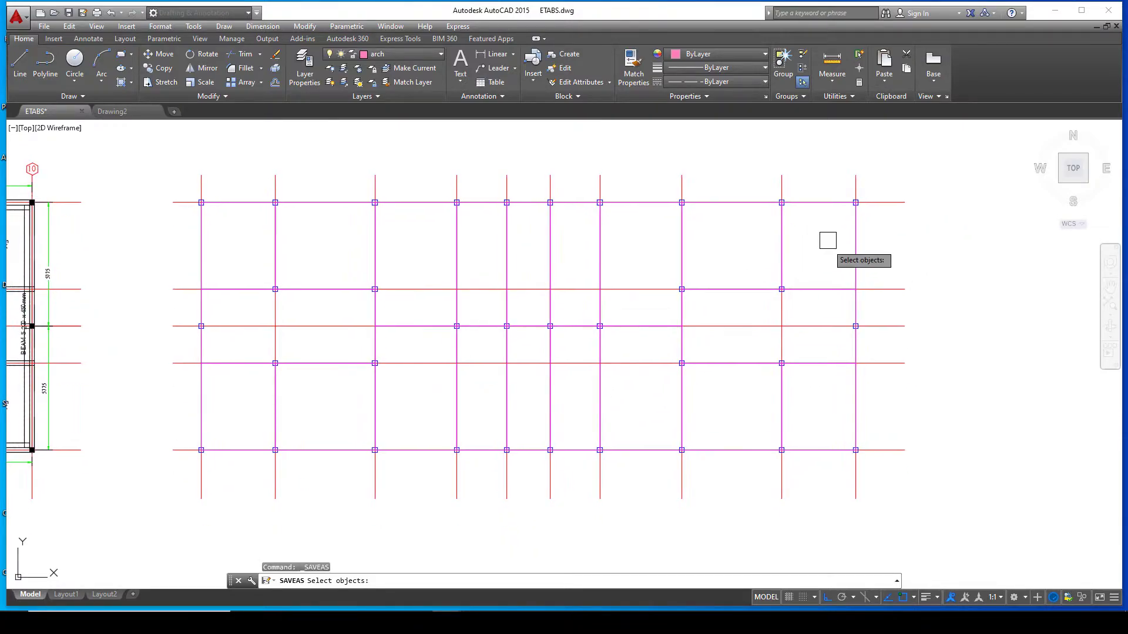
{"action": "left_click", "coordinate": [951, 146]}
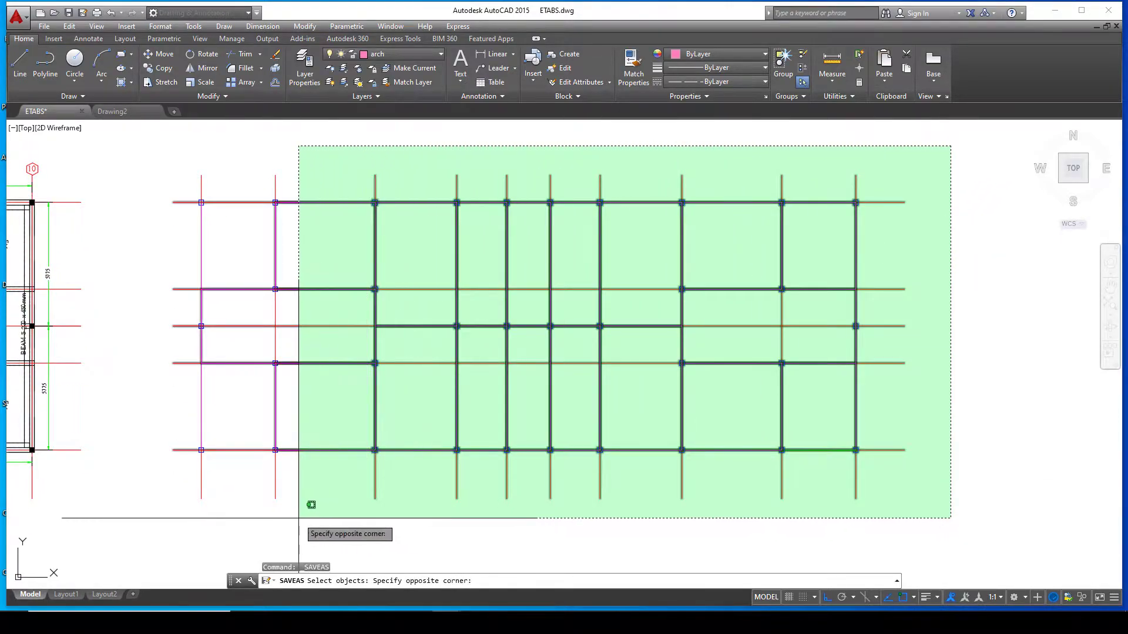
{"action": "left_click", "coordinate": [132, 547]}
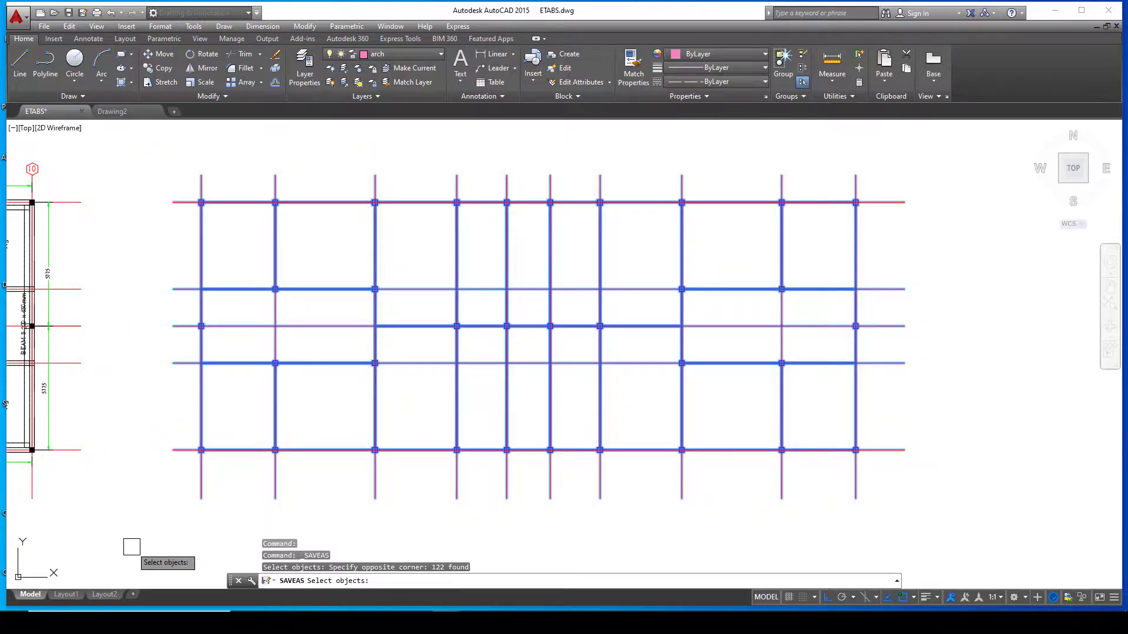
{"action": "key", "text": "Return"}
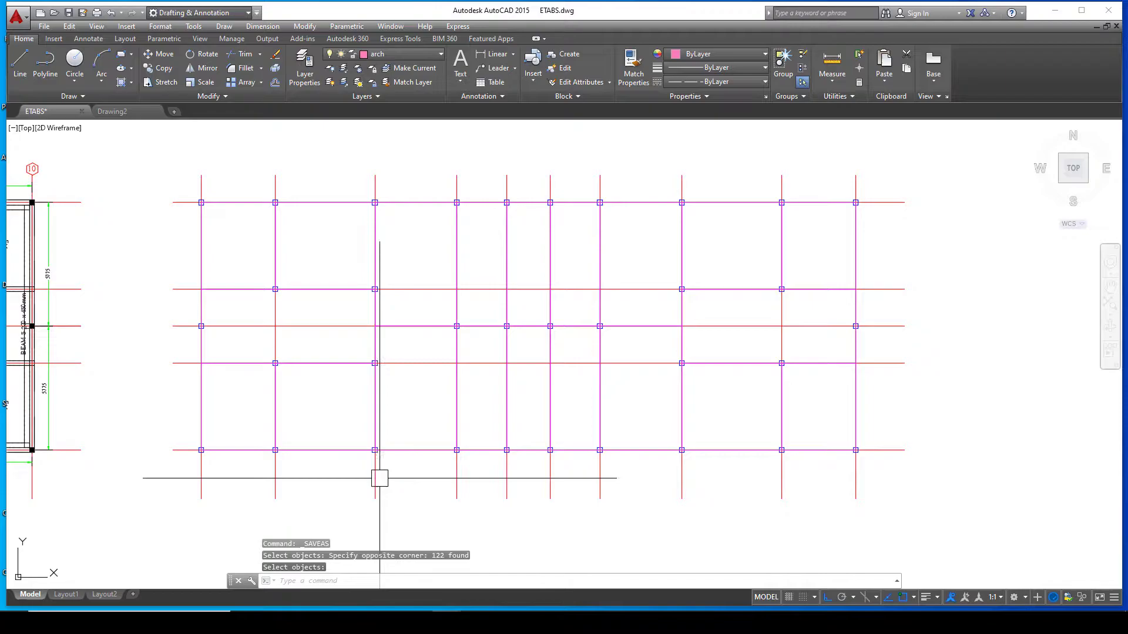
- Switch to ETABS and initialize the new model using built-in settings with Metric SI display units
{"action": "key", "text": "alt+Tab"}
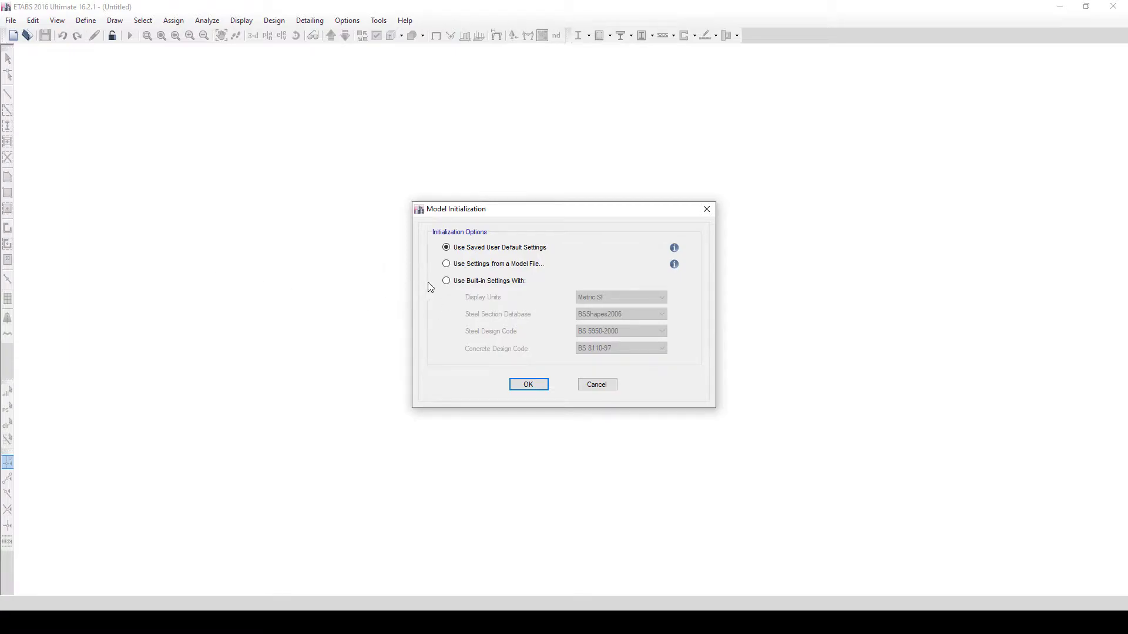
{"action": "left_click", "coordinate": [448, 281]}
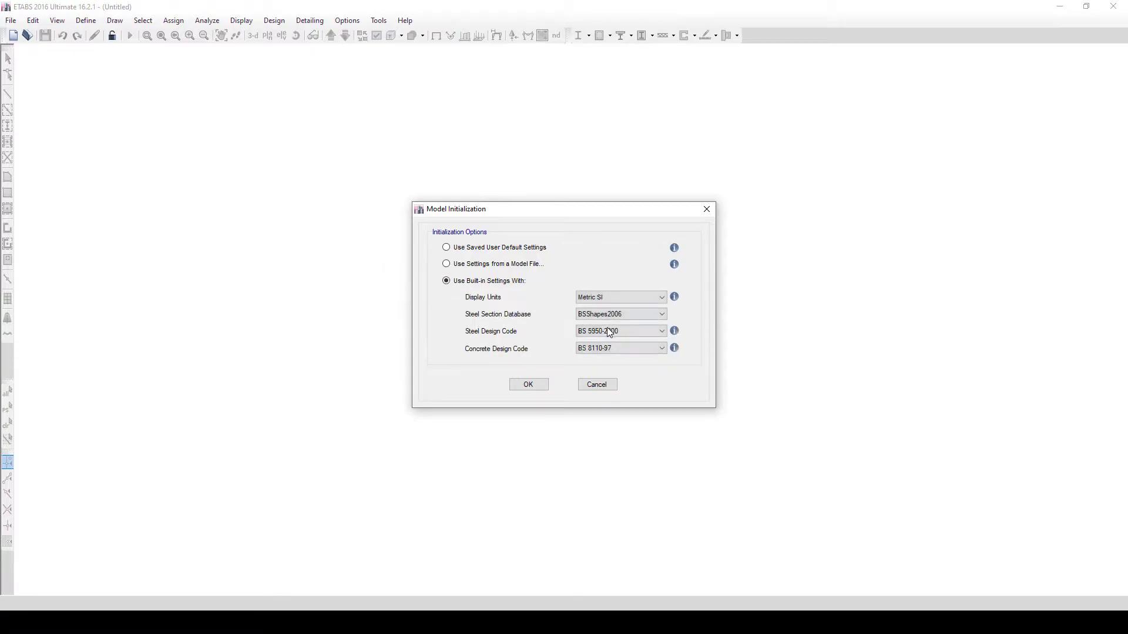
{"action": "left_click", "coordinate": [626, 300]}
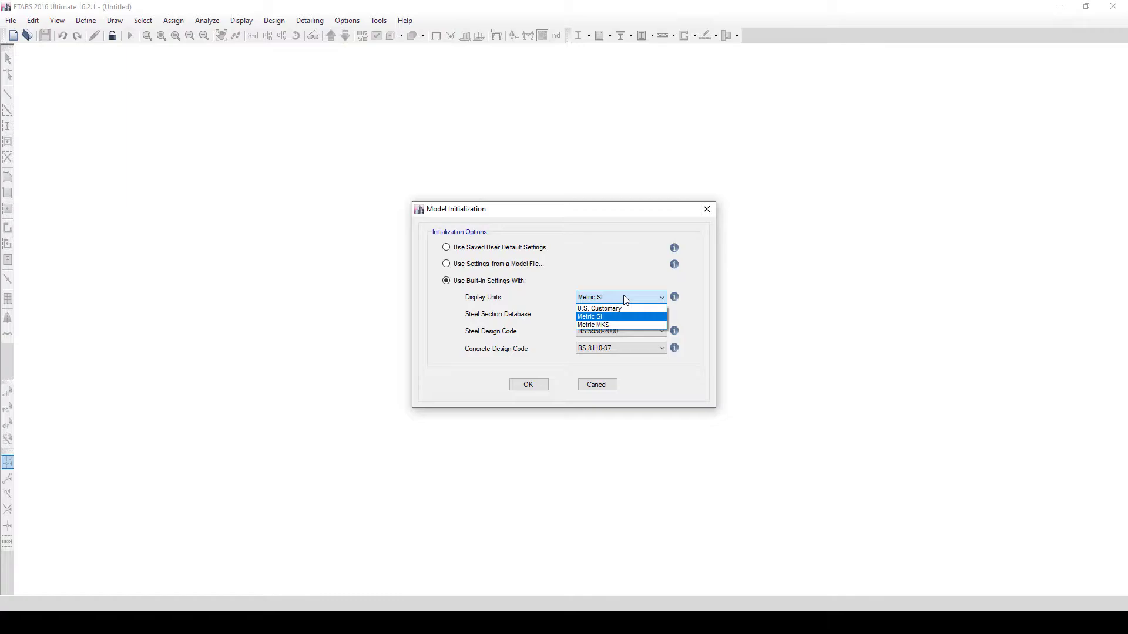
{"action": "left_click", "coordinate": [627, 317]}
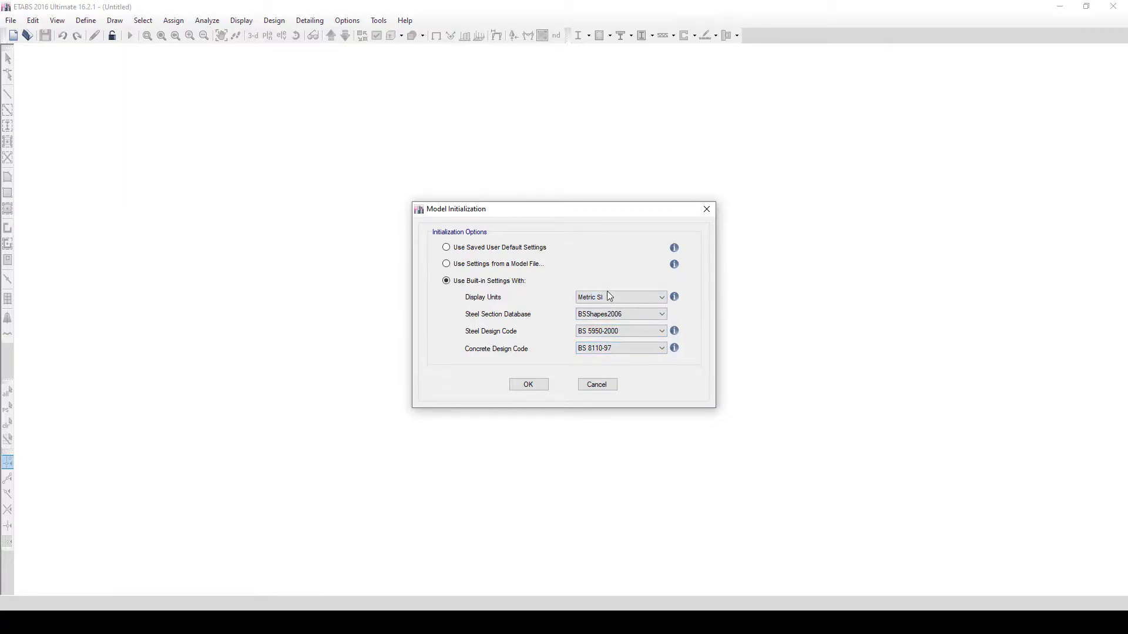
{"action": "left_click", "coordinate": [541, 387]}
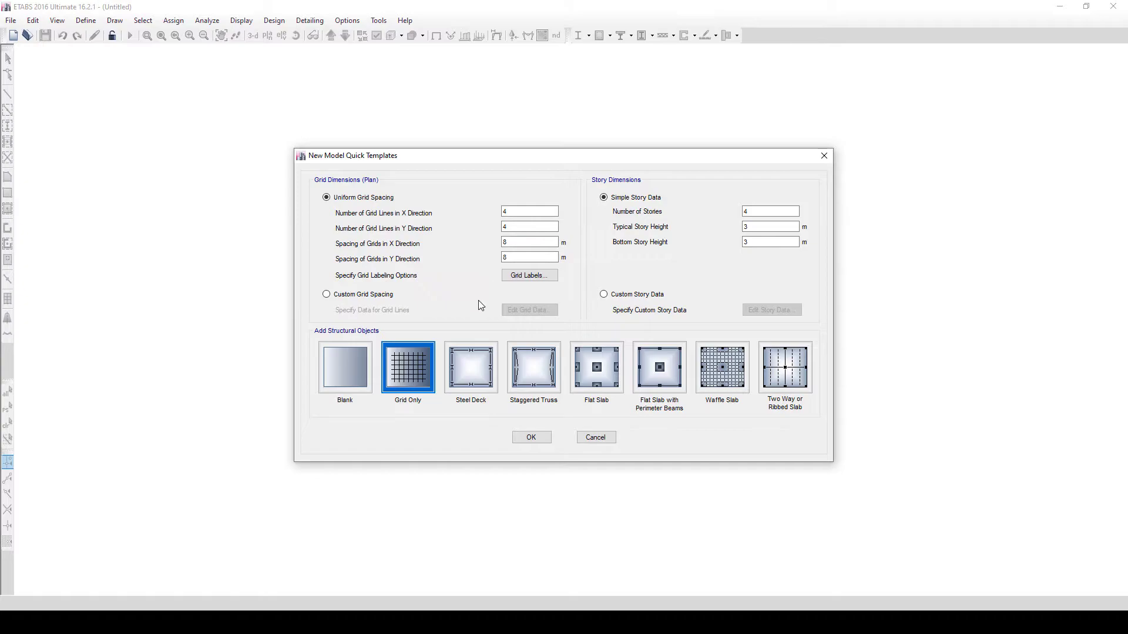
- Create a blank model with custom grid spacing and a 1.5 m bottom story height, and bring the plan view down to Story1
{"action": "left_click", "coordinate": [352, 295]}
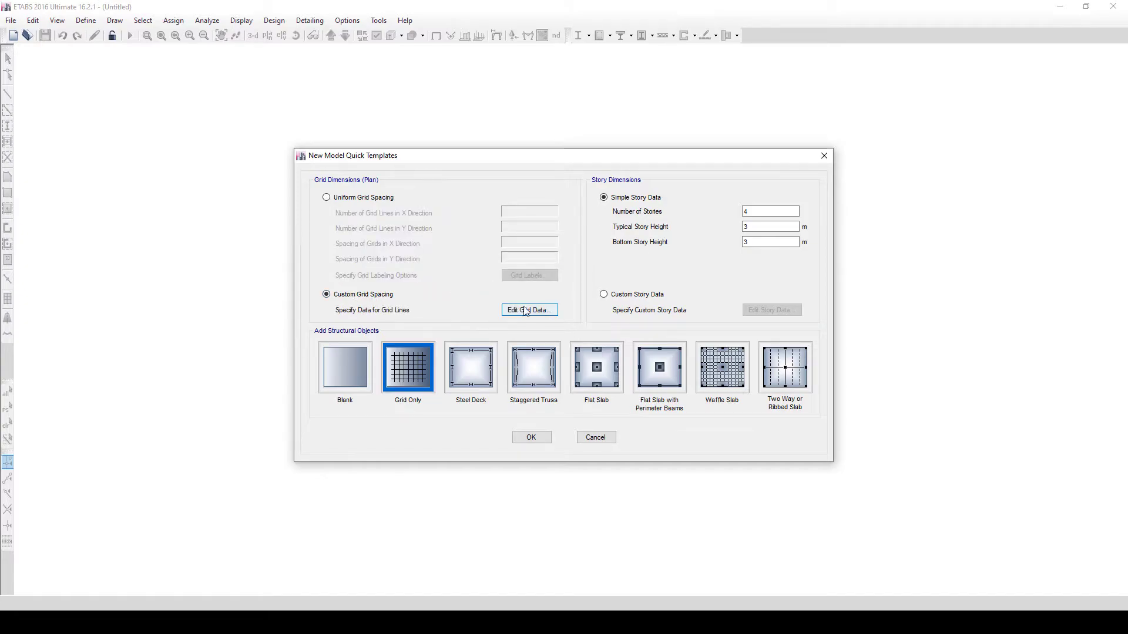
{"action": "double_click", "coordinate": [757, 241]}
{"action": "key", "text": "BackSpace"}
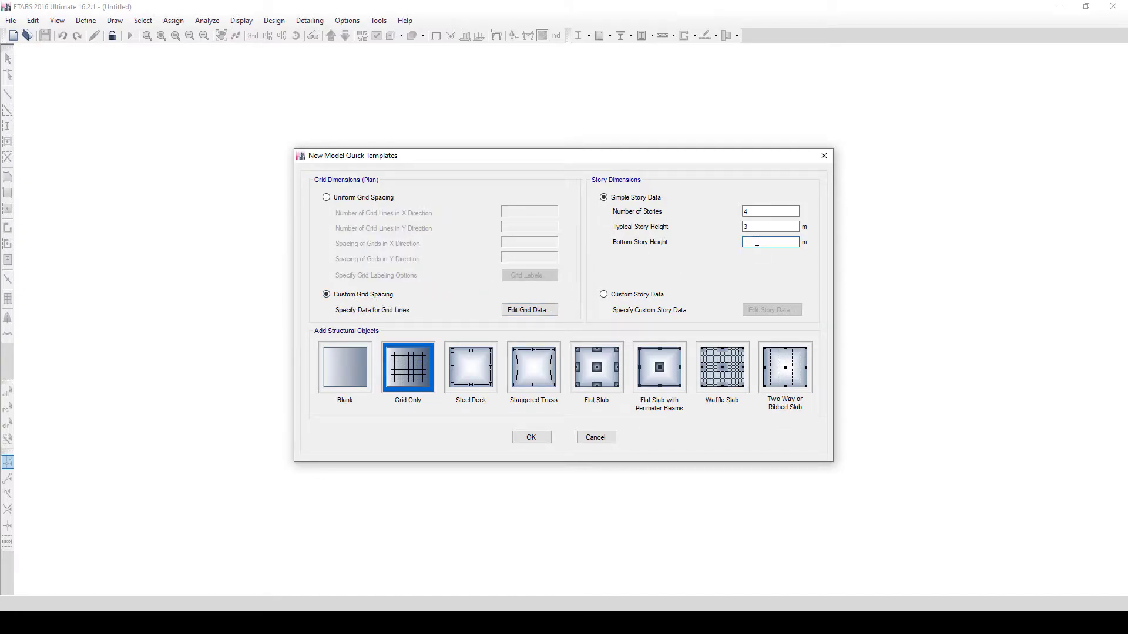
{"action": "type", "text": "1.5"}
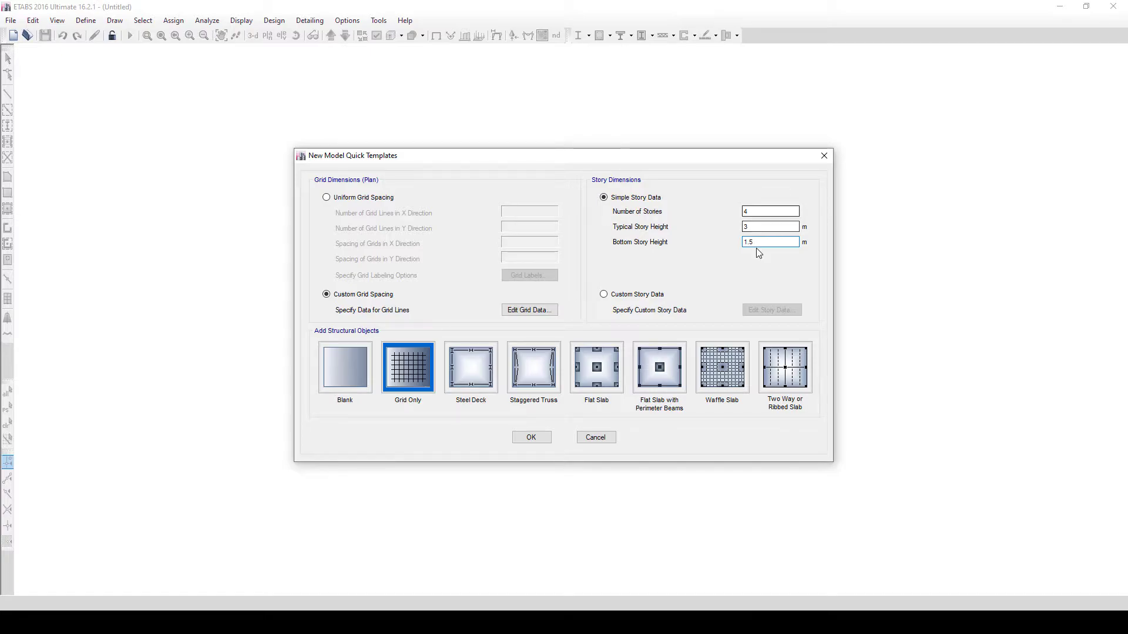
{"action": "left_click", "coordinate": [352, 359]}
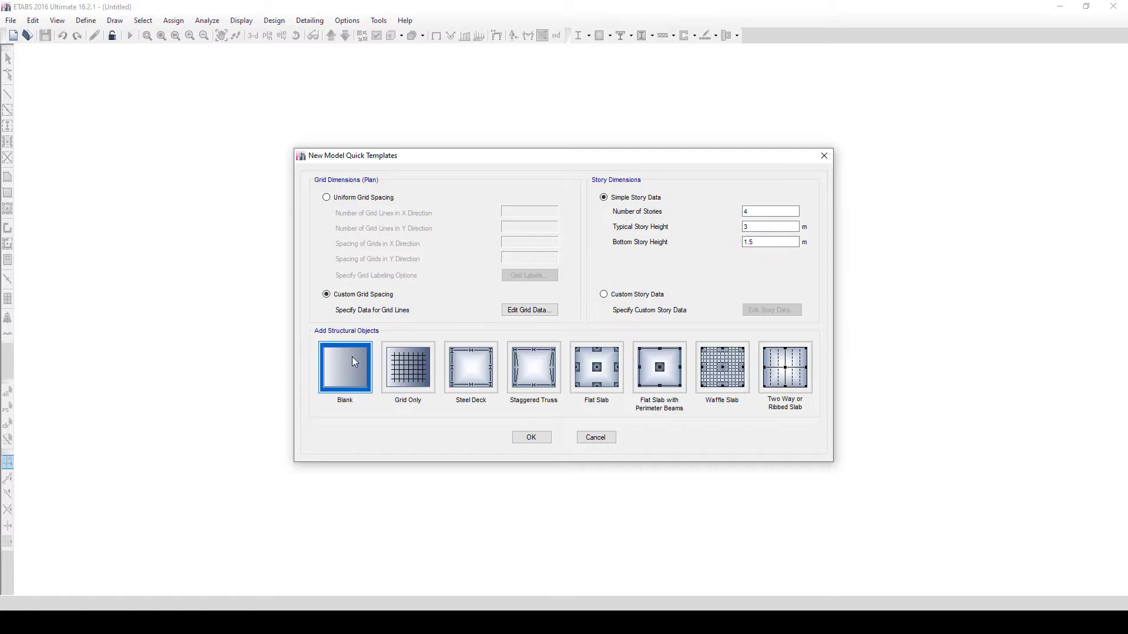
{"action": "left_click", "coordinate": [532, 440]}
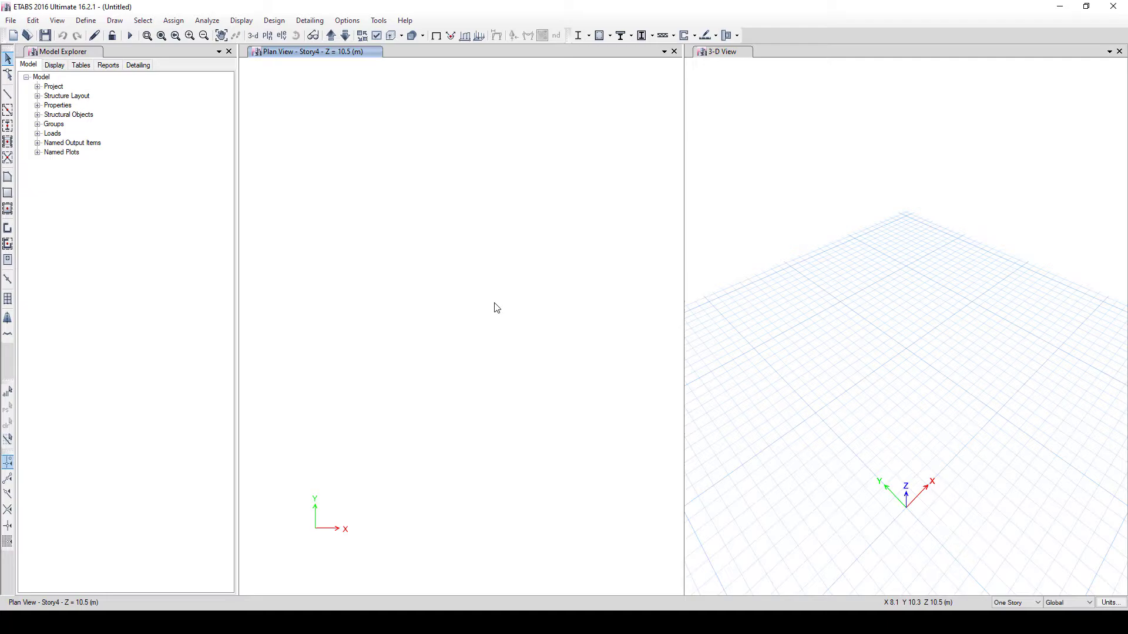
{"action": "left_click", "coordinate": [346, 36]}
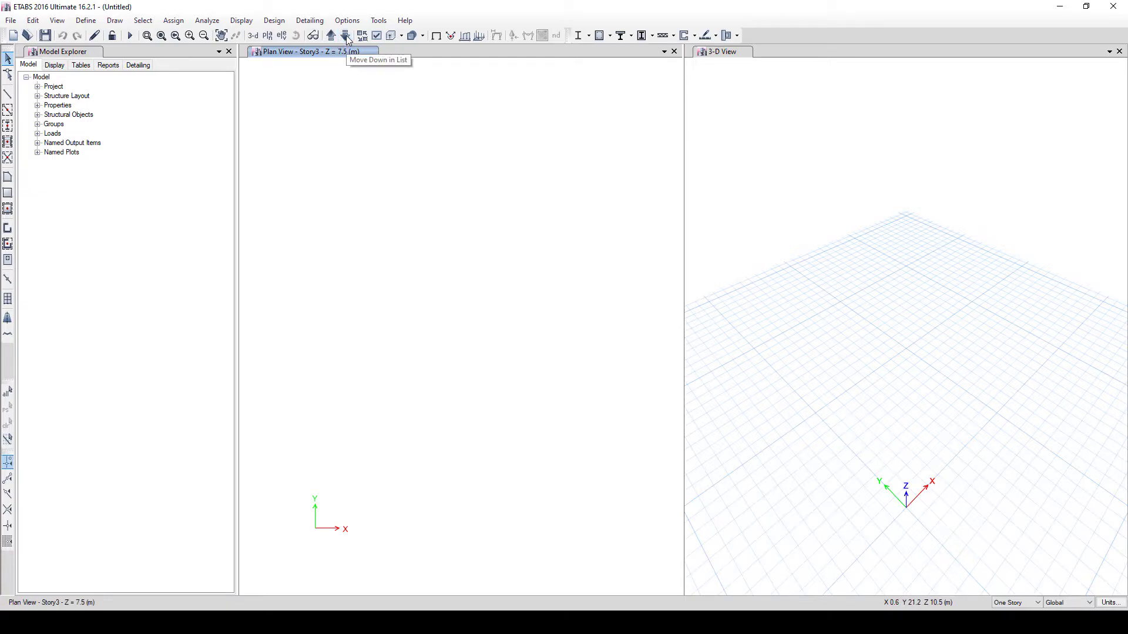
{"action": "left_click", "coordinate": [346, 37]}
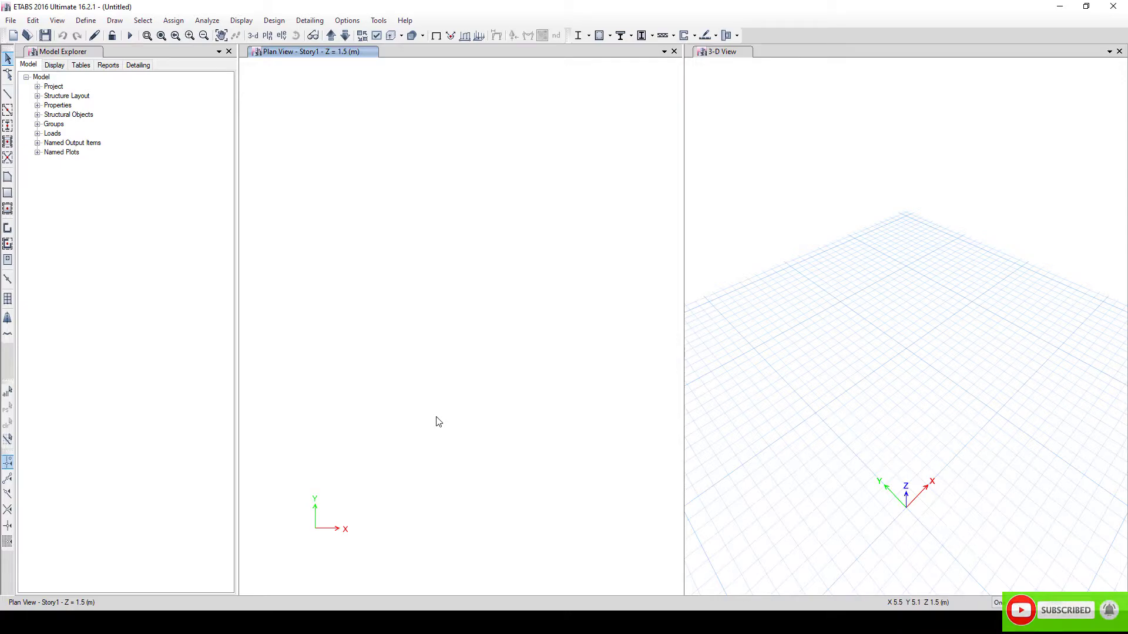
- Add a new concrete material for region Europe, standard EN 1992-1-1 per EN 206-1, with grade C25/30
{"action": "left_click", "coordinate": [93, 24]}
{"action": "left_click", "coordinate": [118, 35]}
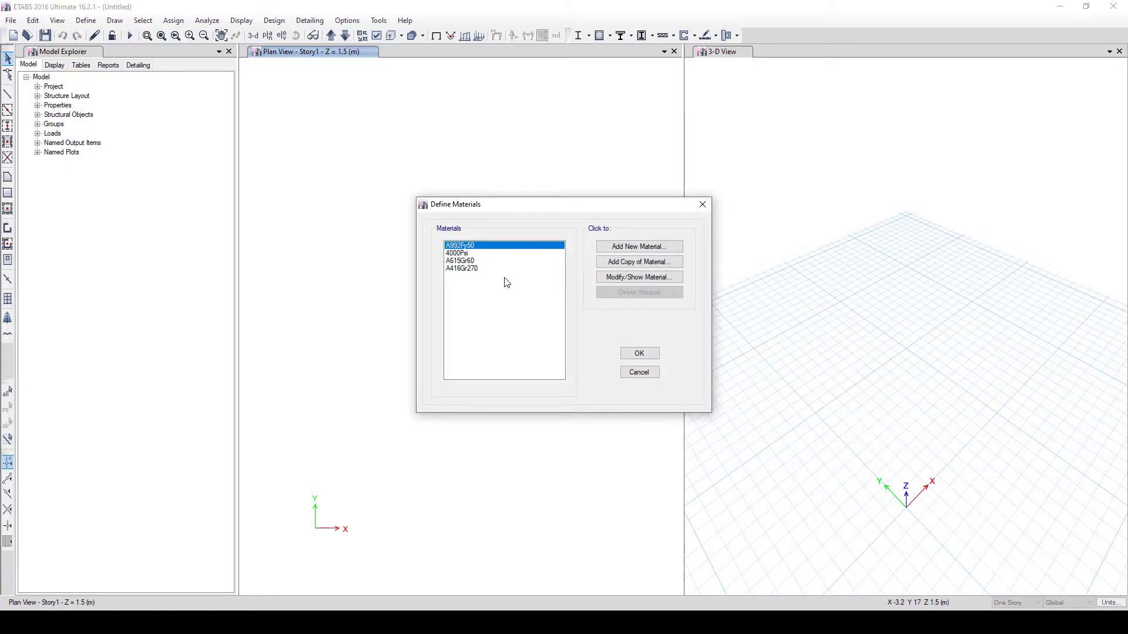
{"action": "left_click", "coordinate": [639, 262]}
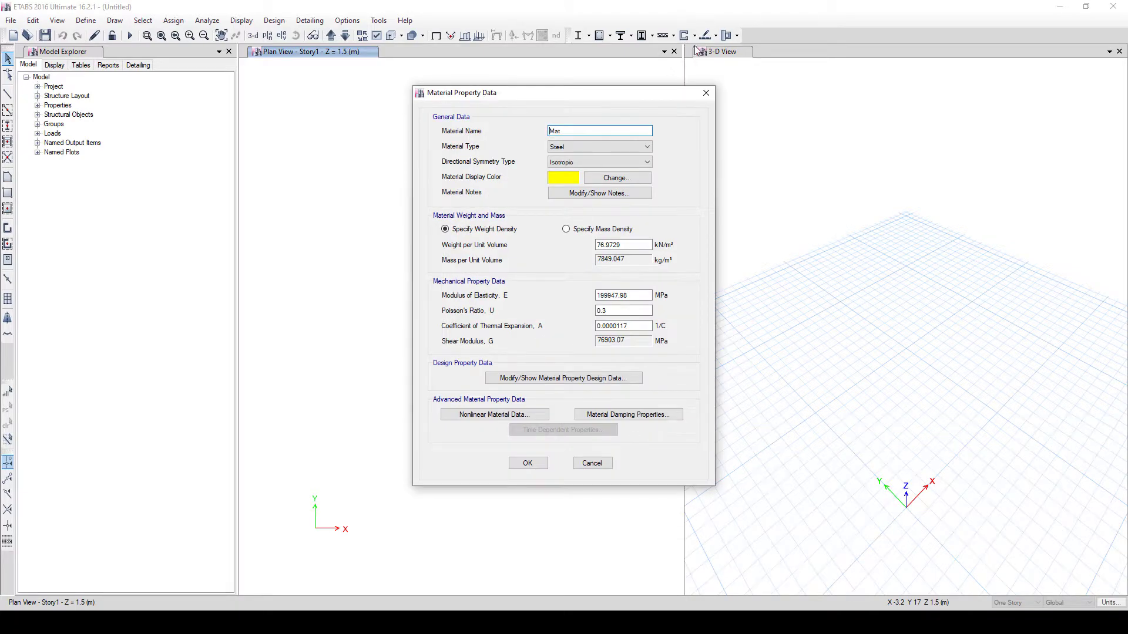
{"action": "left_click", "coordinate": [707, 94]}
{"action": "left_click", "coordinate": [627, 249]}
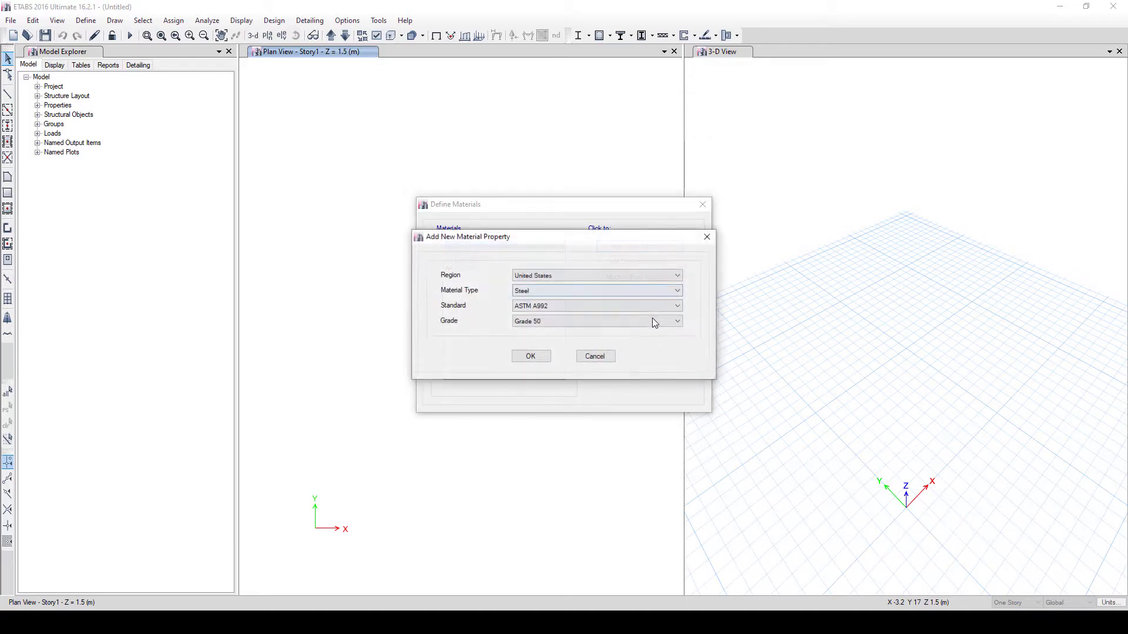
{"action": "left_click", "coordinate": [537, 275]}
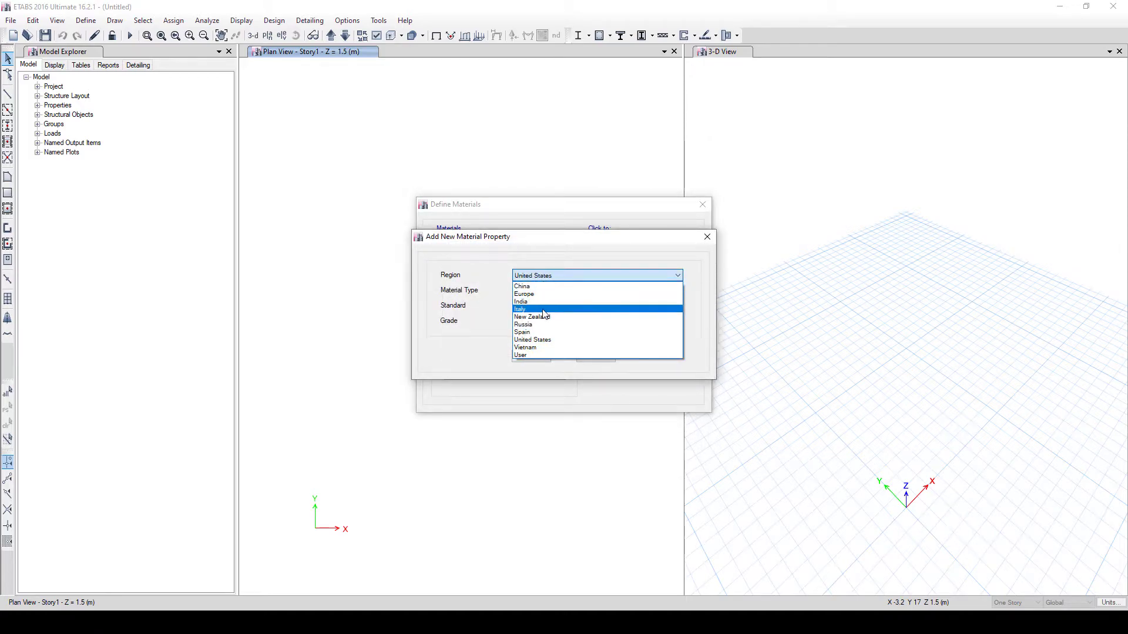
{"action": "left_click", "coordinate": [536, 294]}
{"action": "left_click", "coordinate": [540, 291]}
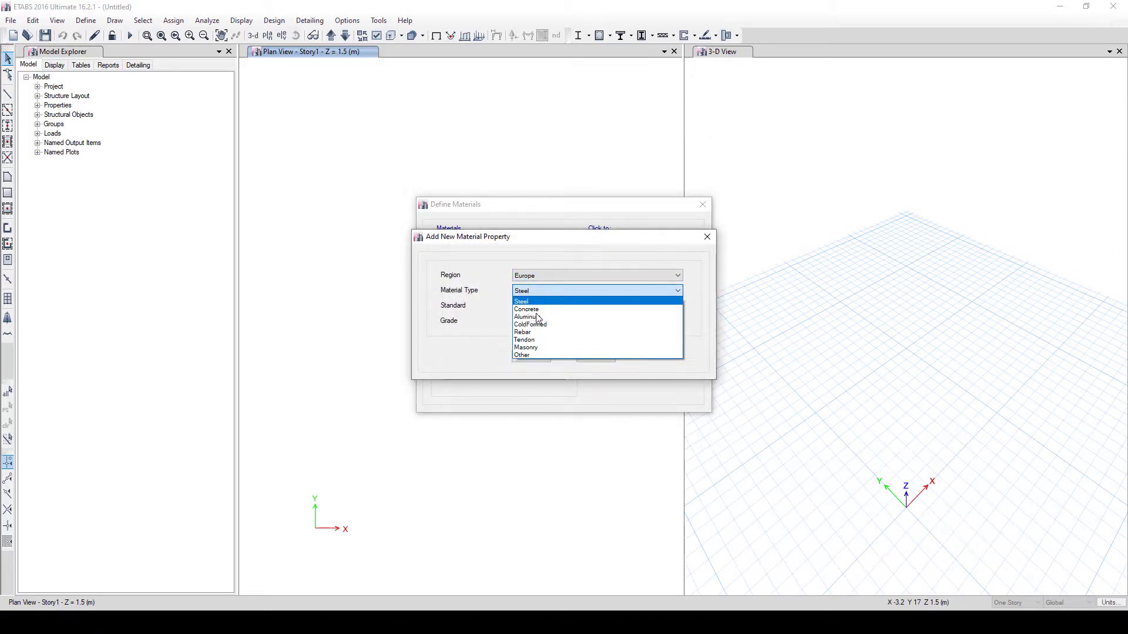
{"action": "left_click", "coordinate": [541, 309]}
{"action": "left_click", "coordinate": [561, 322]}
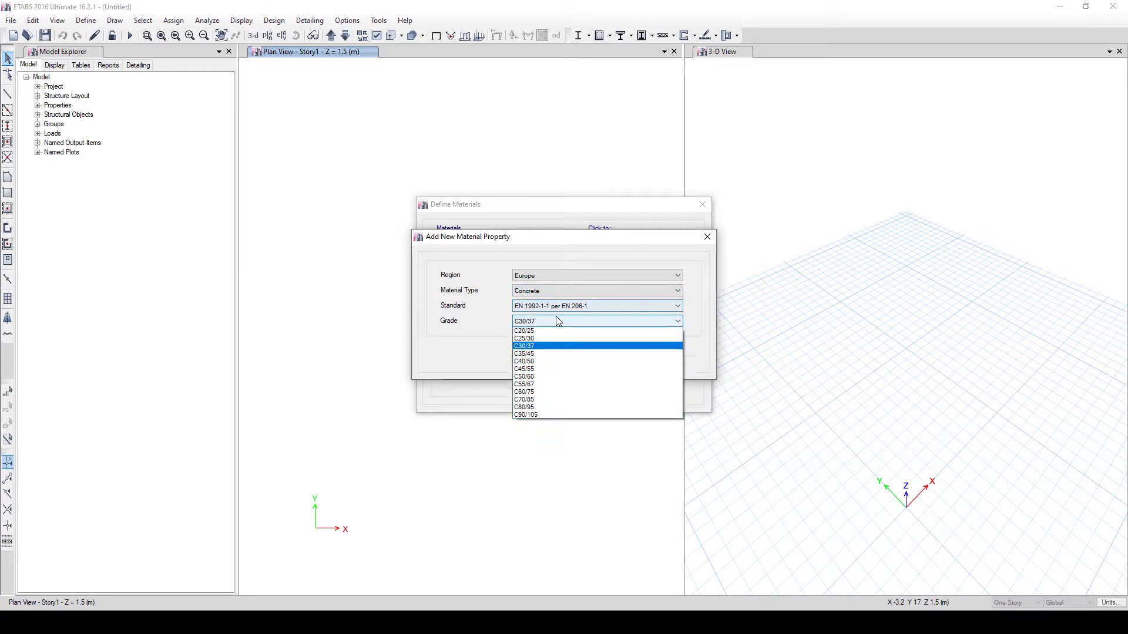
{"action": "left_click", "coordinate": [528, 355]}
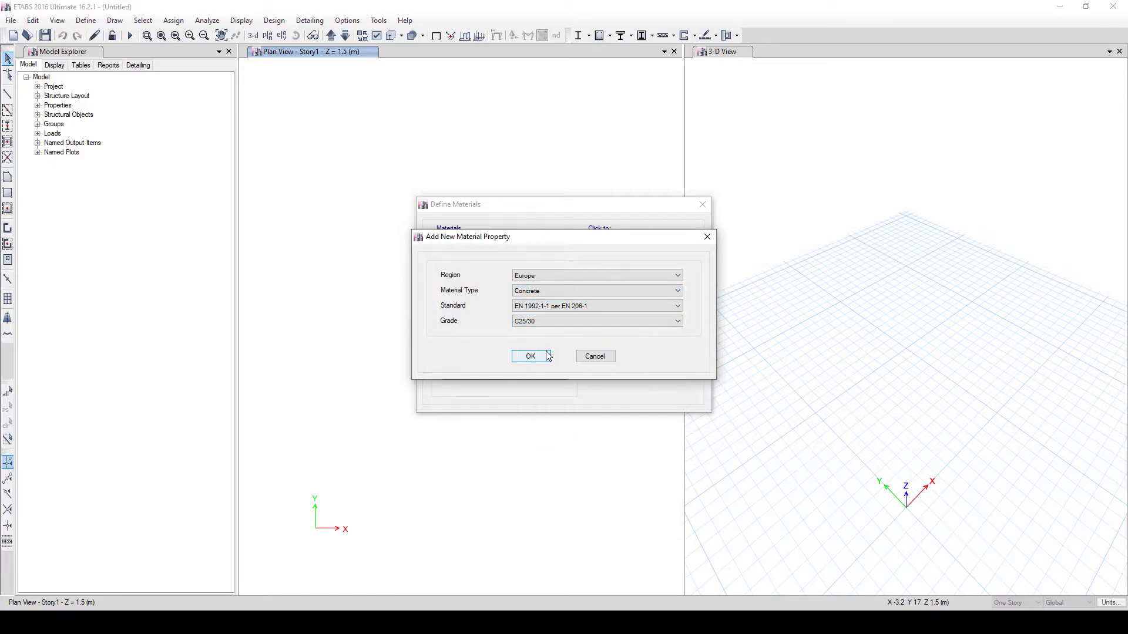
{"action": "left_click", "coordinate": [530, 357]}
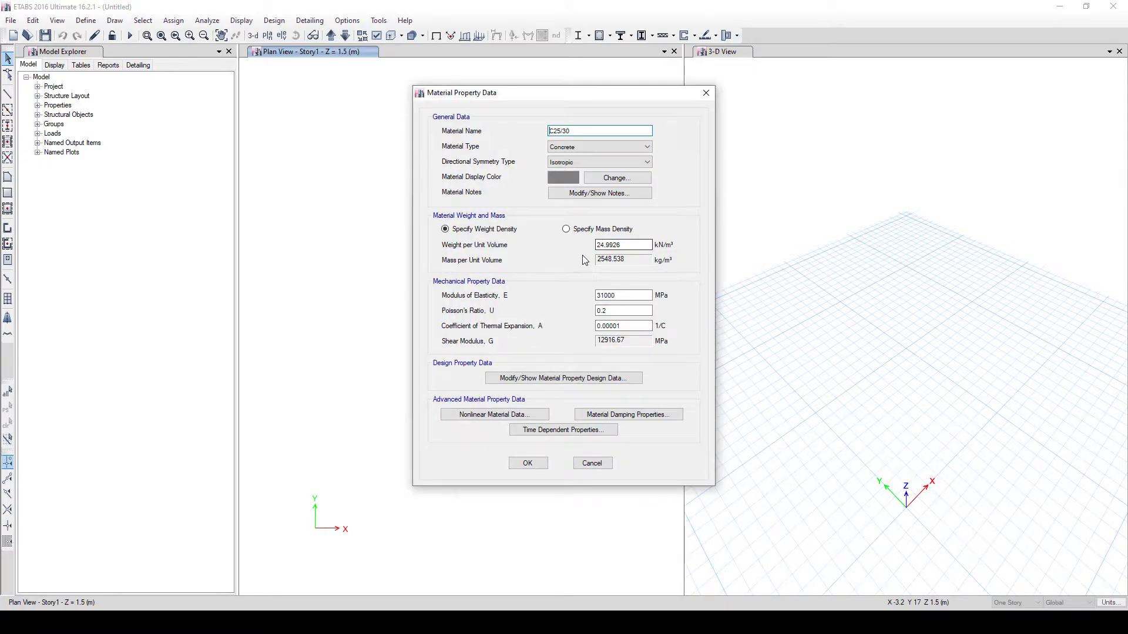
{"action": "left_click", "coordinate": [528, 463]}
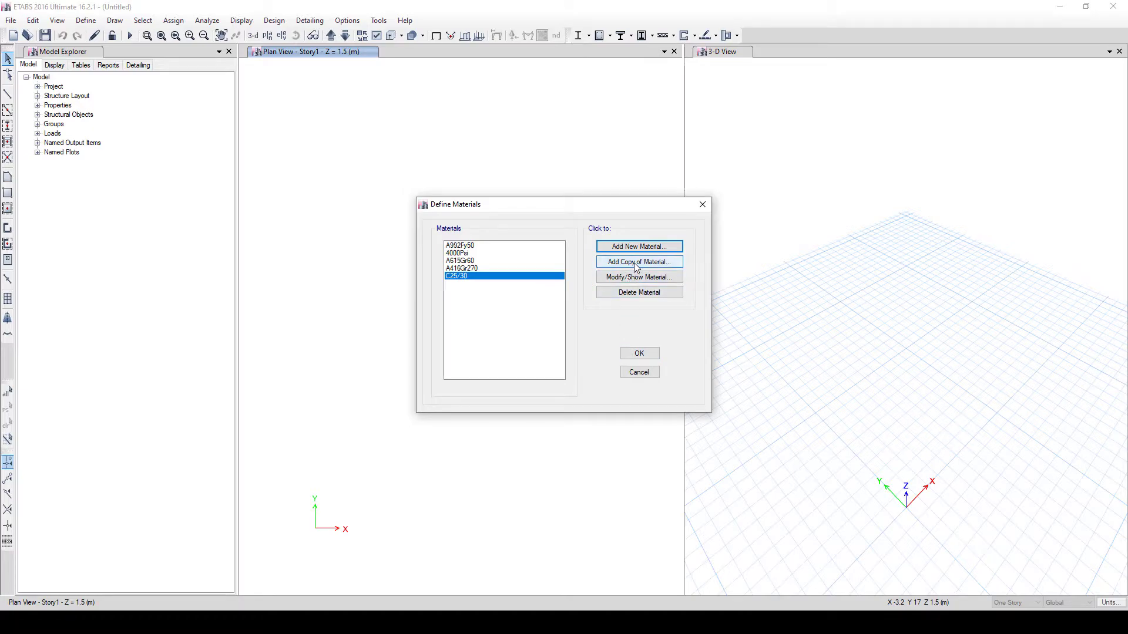
- Add a new rebar material for region India, Indian standard, with grade HYSD Grade 415
{"action": "left_click", "coordinate": [633, 248]}
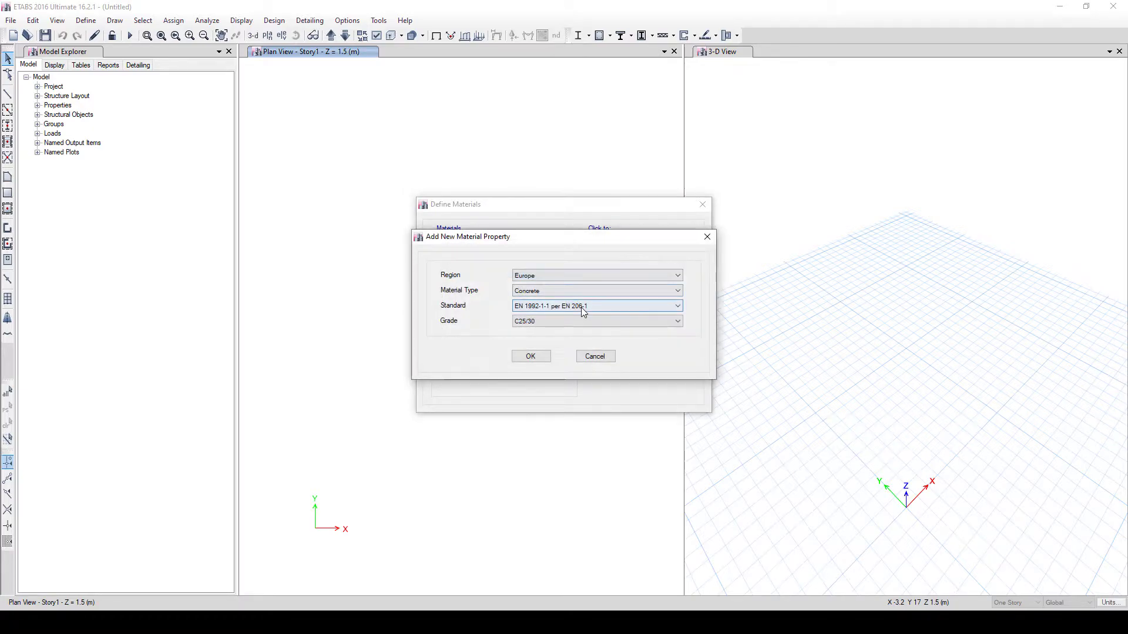
{"action": "left_click", "coordinate": [535, 277]}
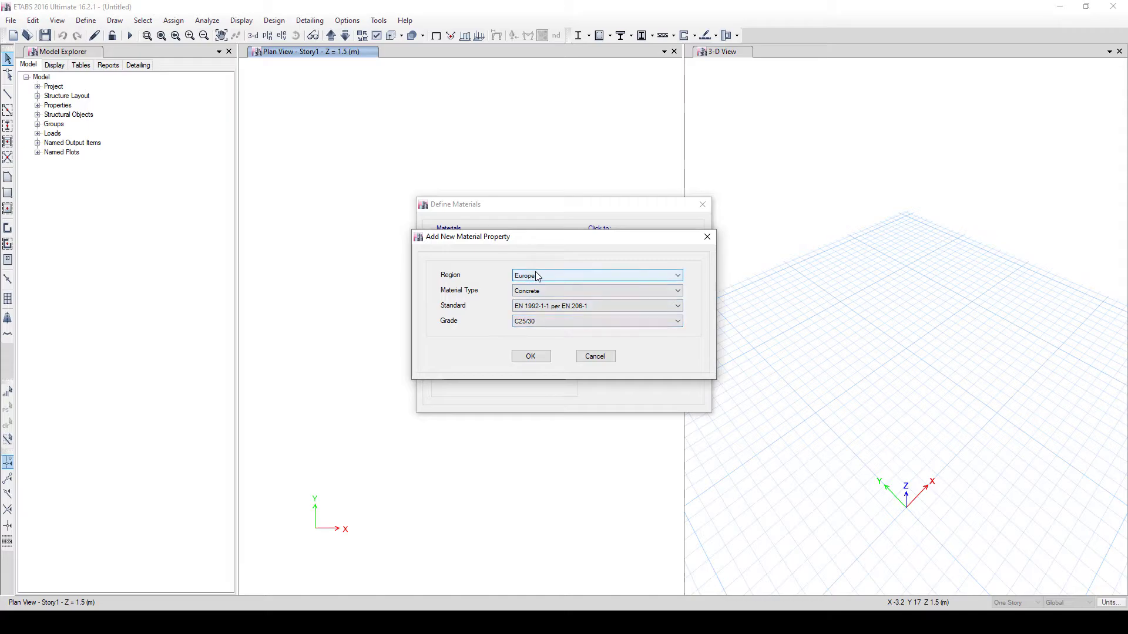
{"action": "left_click", "coordinate": [522, 301]}
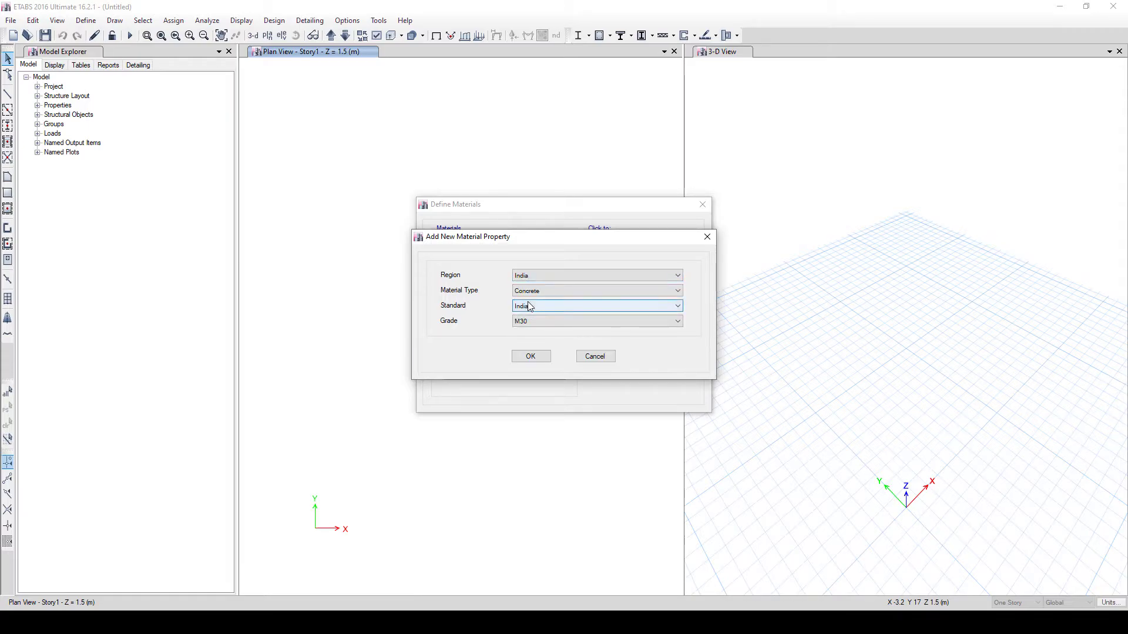
{"action": "left_click", "coordinate": [551, 292]}
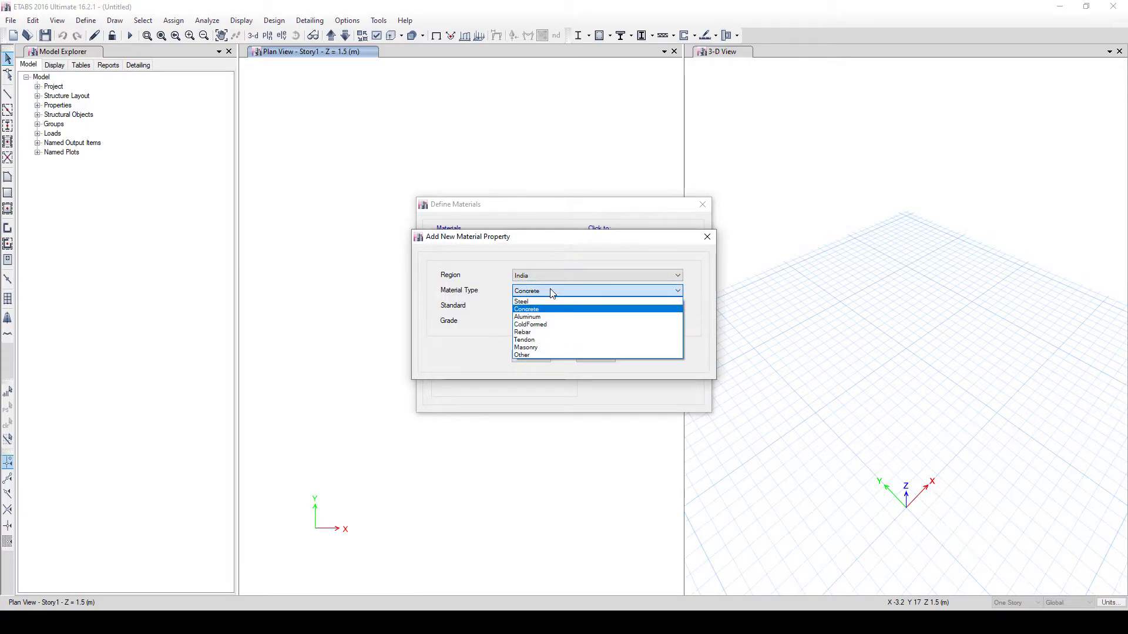
{"action": "left_click", "coordinate": [530, 334]}
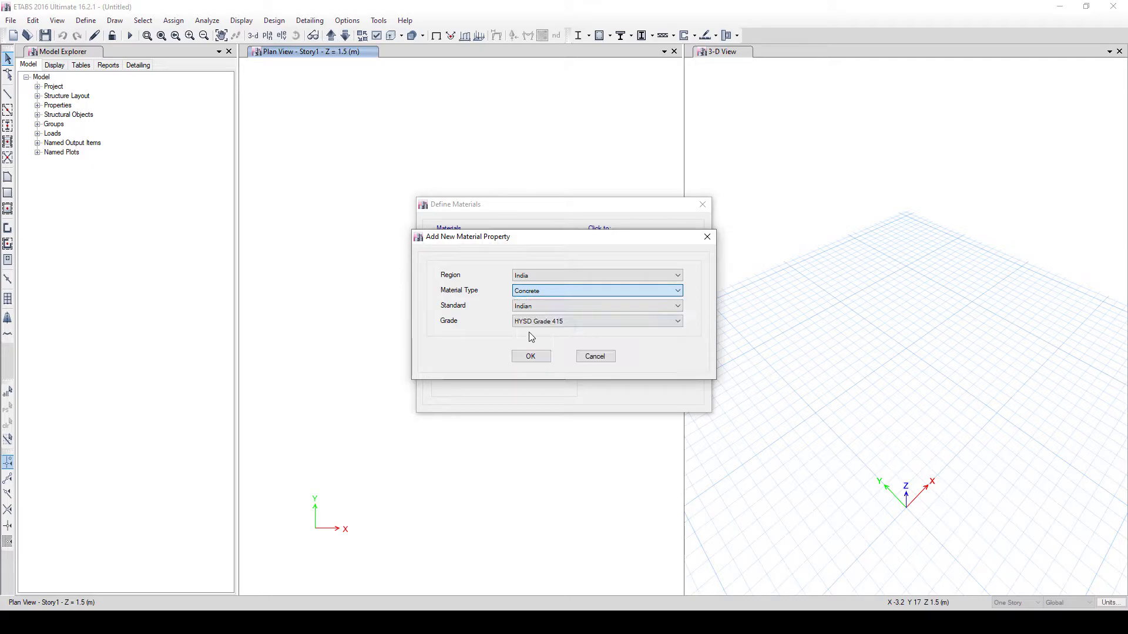
{"action": "left_click", "coordinate": [554, 305]}
{"action": "left_click", "coordinate": [558, 311]}
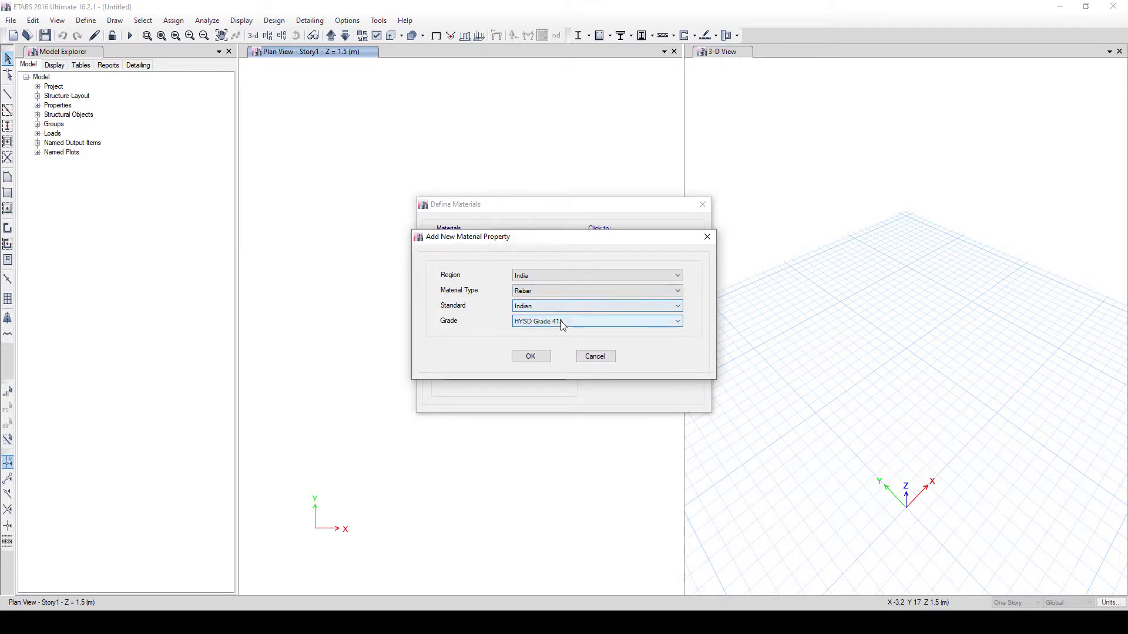
{"action": "left_click", "coordinate": [560, 320]}
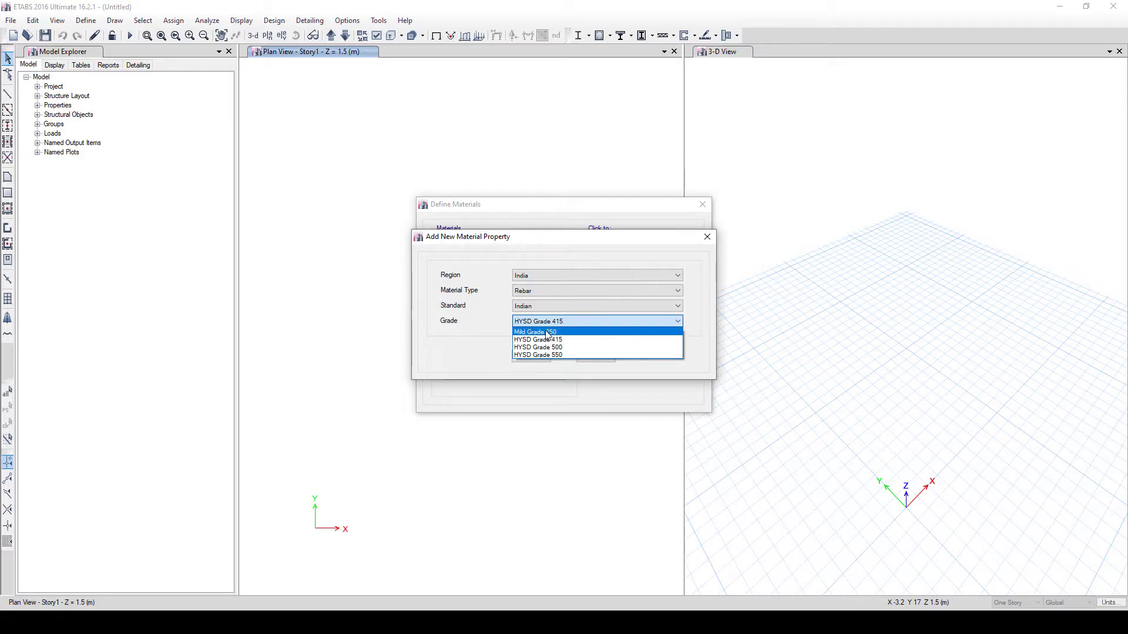
{"action": "left_click", "coordinate": [574, 320]}
{"action": "left_click", "coordinate": [530, 357]}
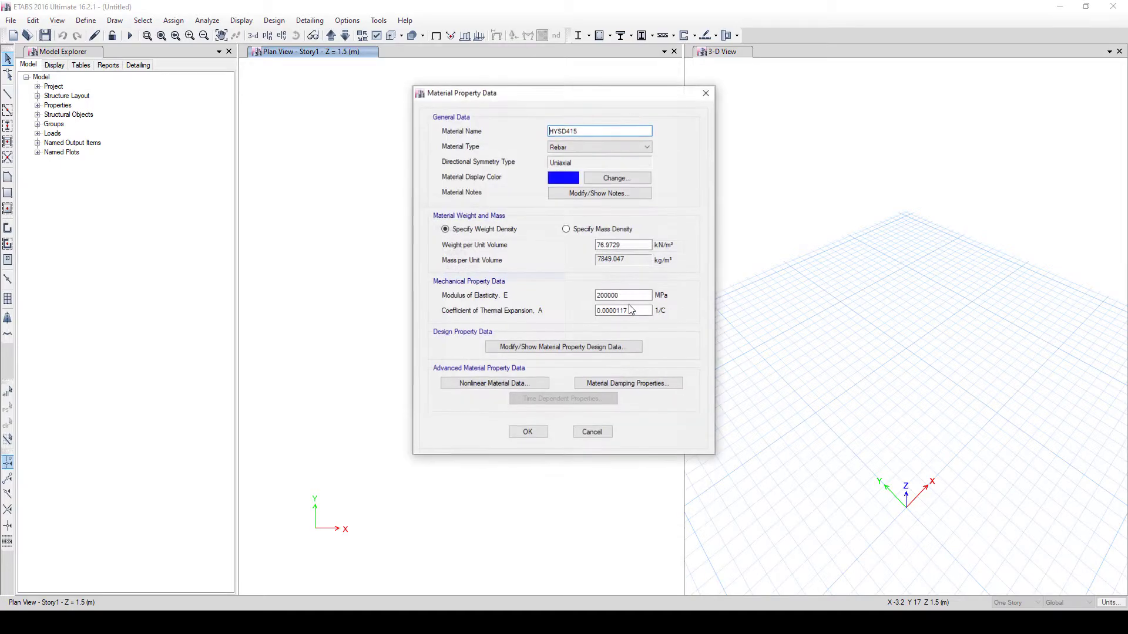
{"action": "left_click", "coordinate": [531, 432]}
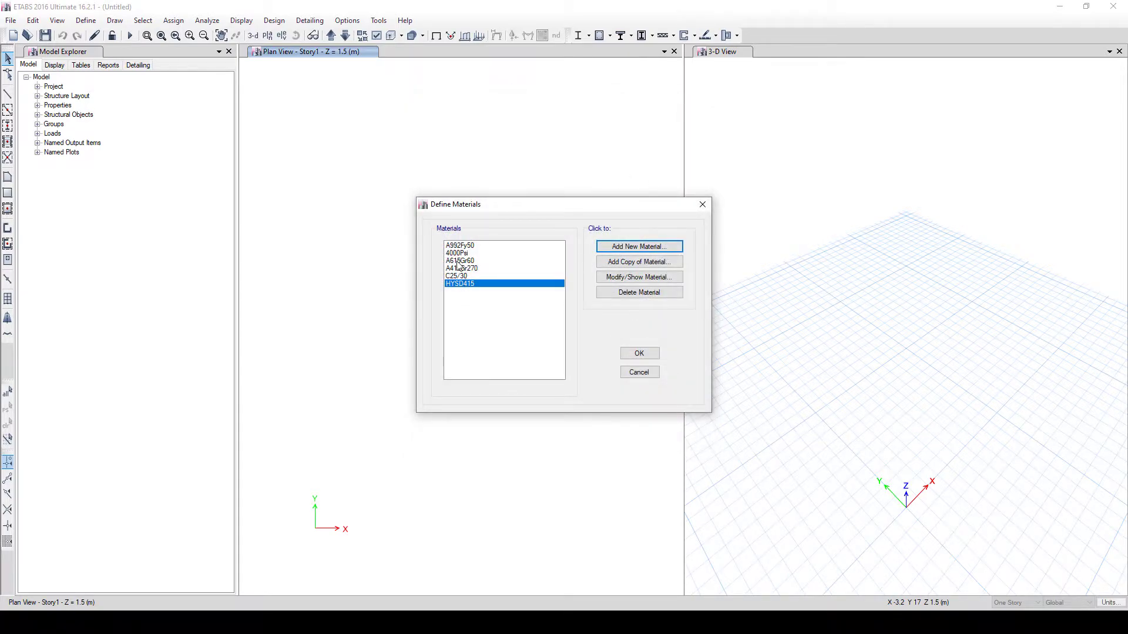
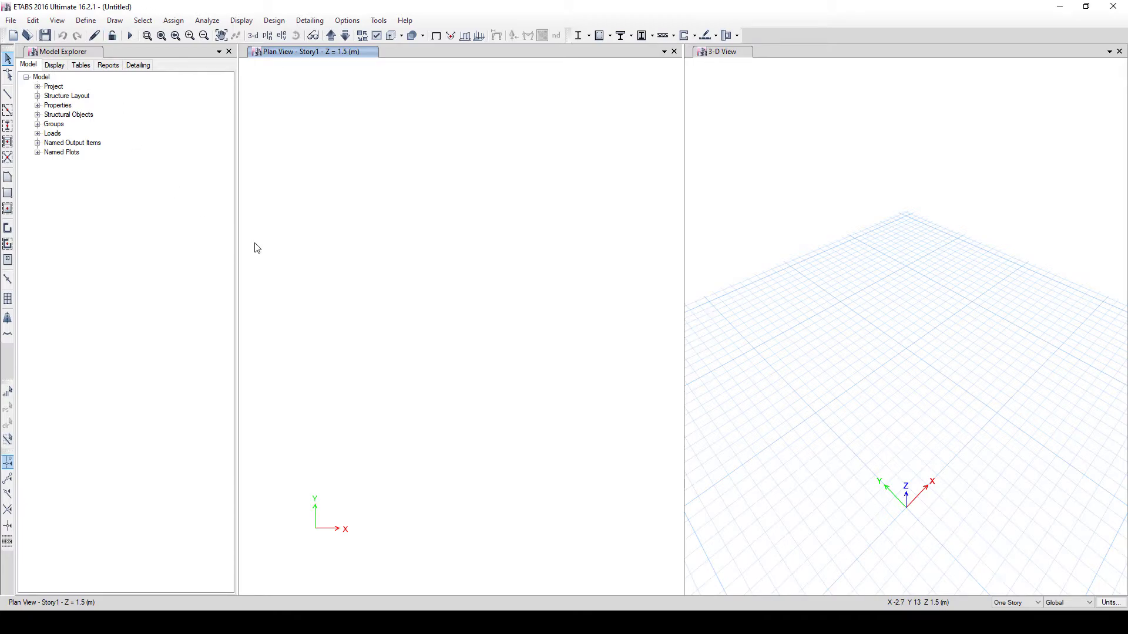
- Delete the default frame sections ConcCol, SteelBm and SteelCol from the frame properties in one bulk deletion
{"action": "left_click", "coordinate": [84, 21]}
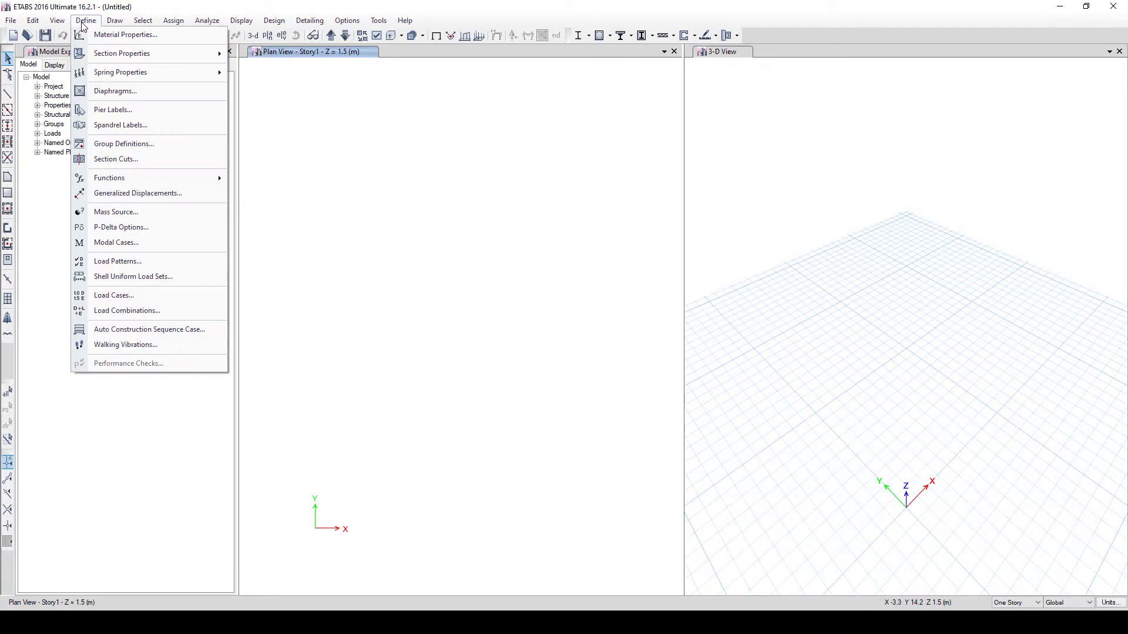
{"action": "mouse_move", "coordinate": [110, 57]}
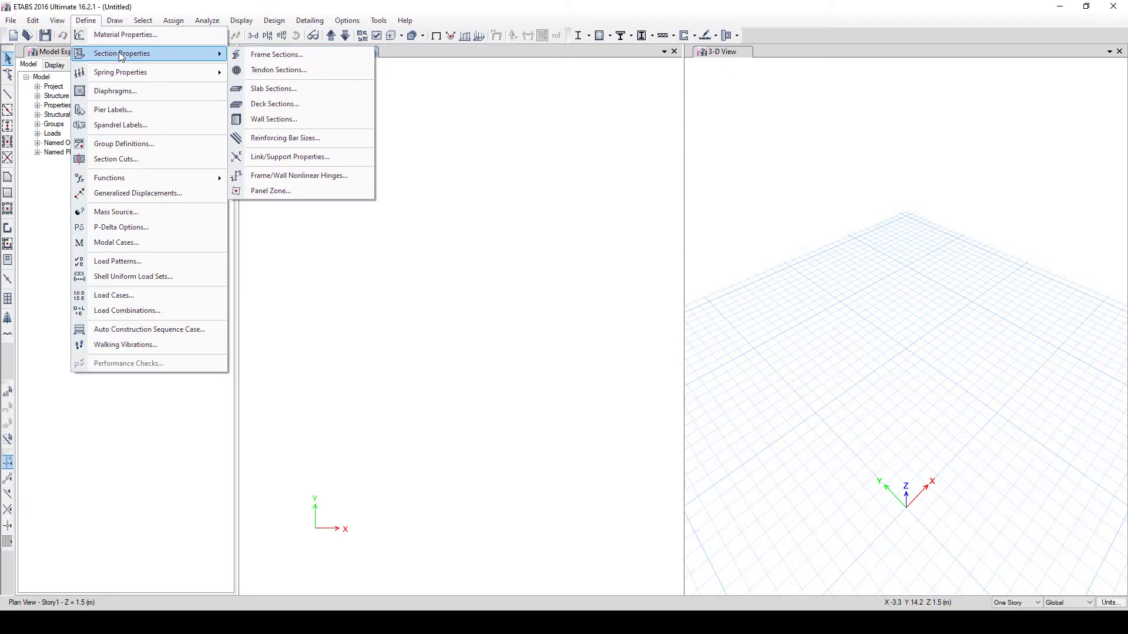
{"action": "left_click", "coordinate": [259, 54]}
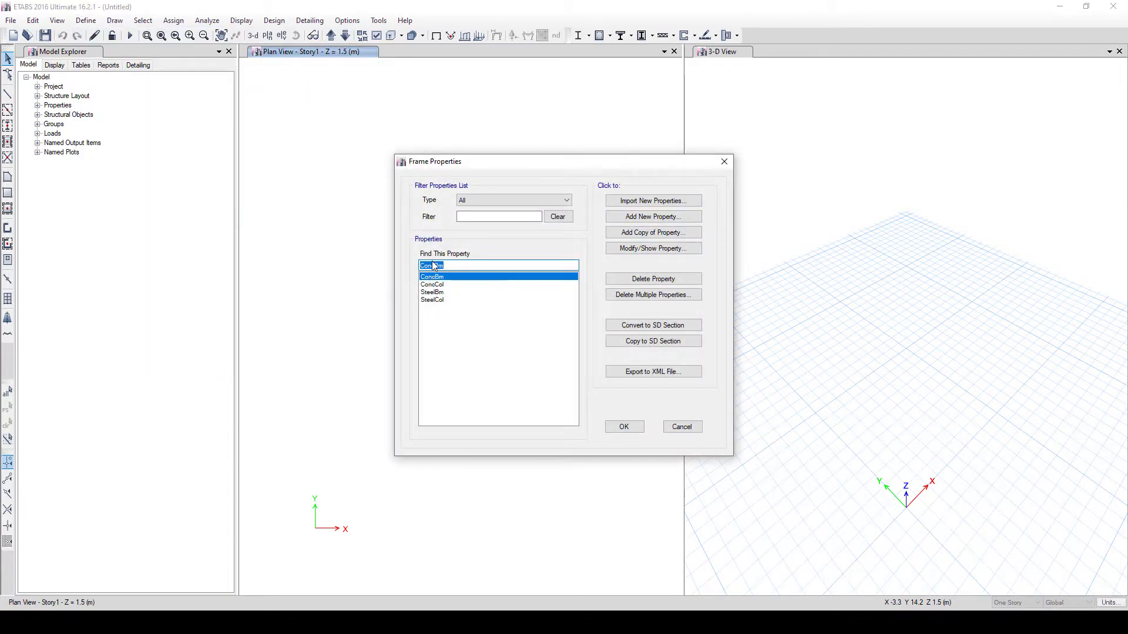
{"action": "left_click", "coordinate": [617, 294]}
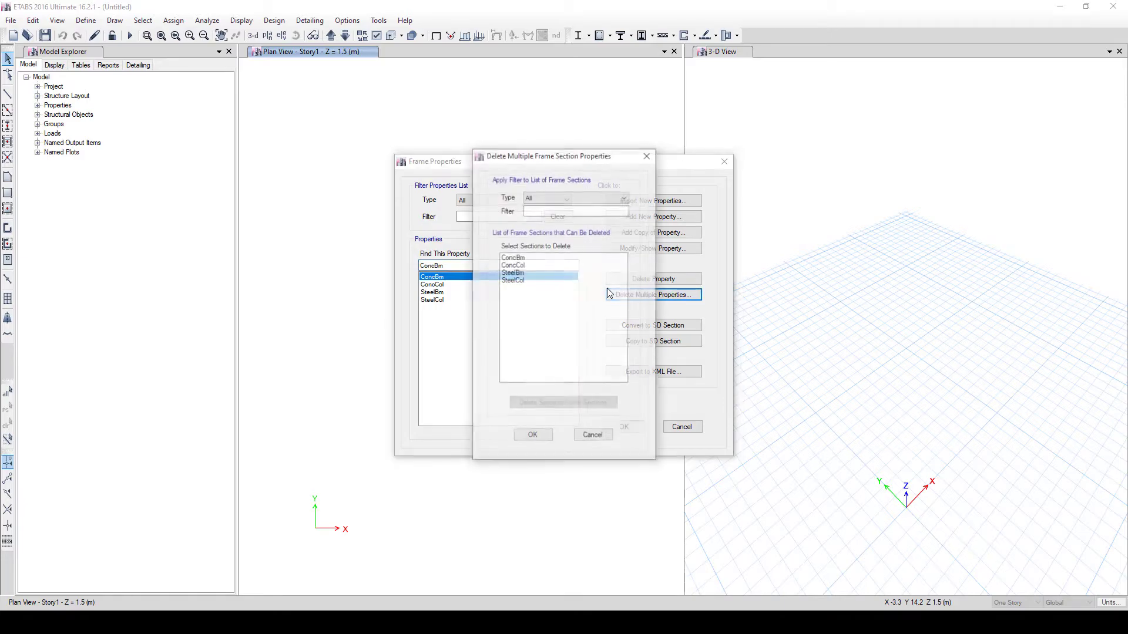
{"action": "left_click", "coordinate": [518, 258]}
{"action": "key", "text": "shift+Down"}
{"action": "key", "text": "shift+Down"}
{"action": "key", "text": "shift+Down"}
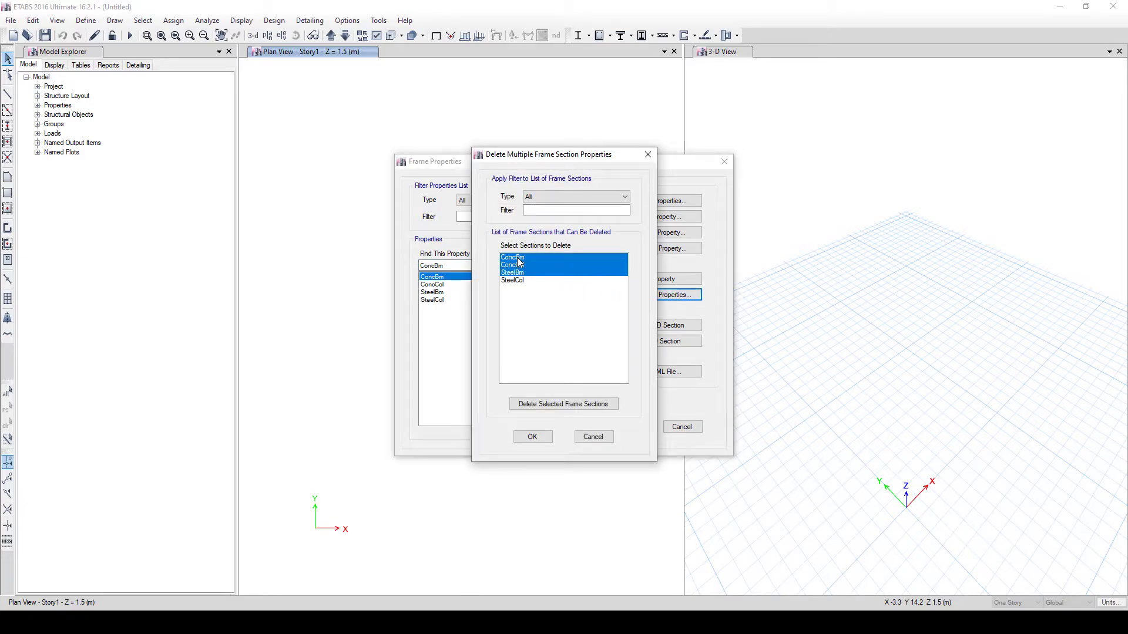
{"action": "left_click", "coordinate": [536, 403]}
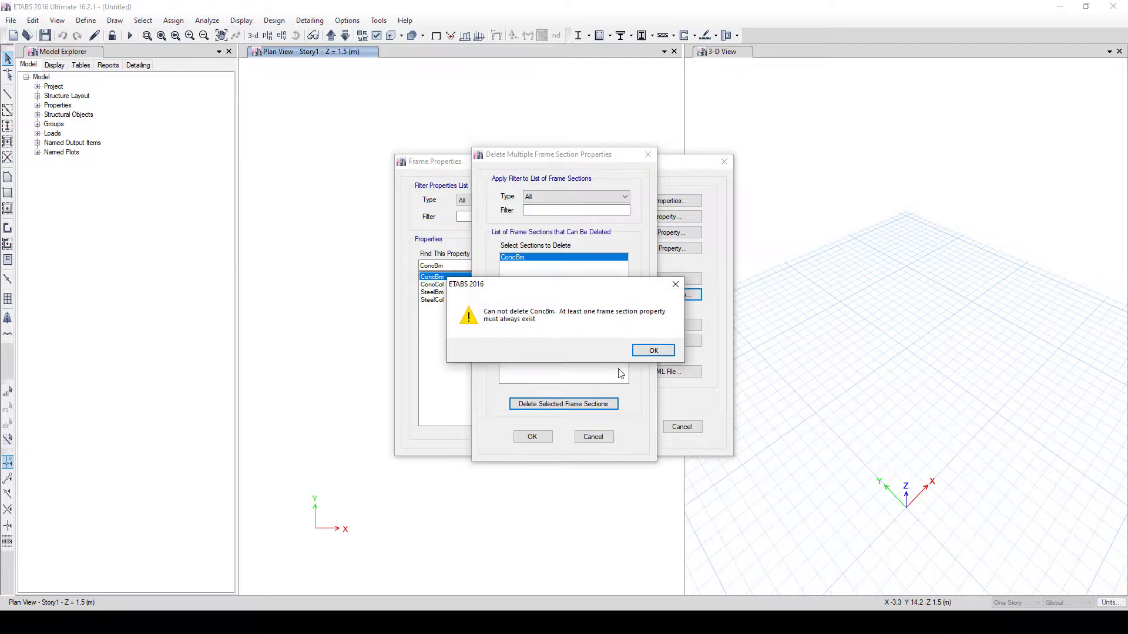
{"action": "left_click", "coordinate": [657, 350]}
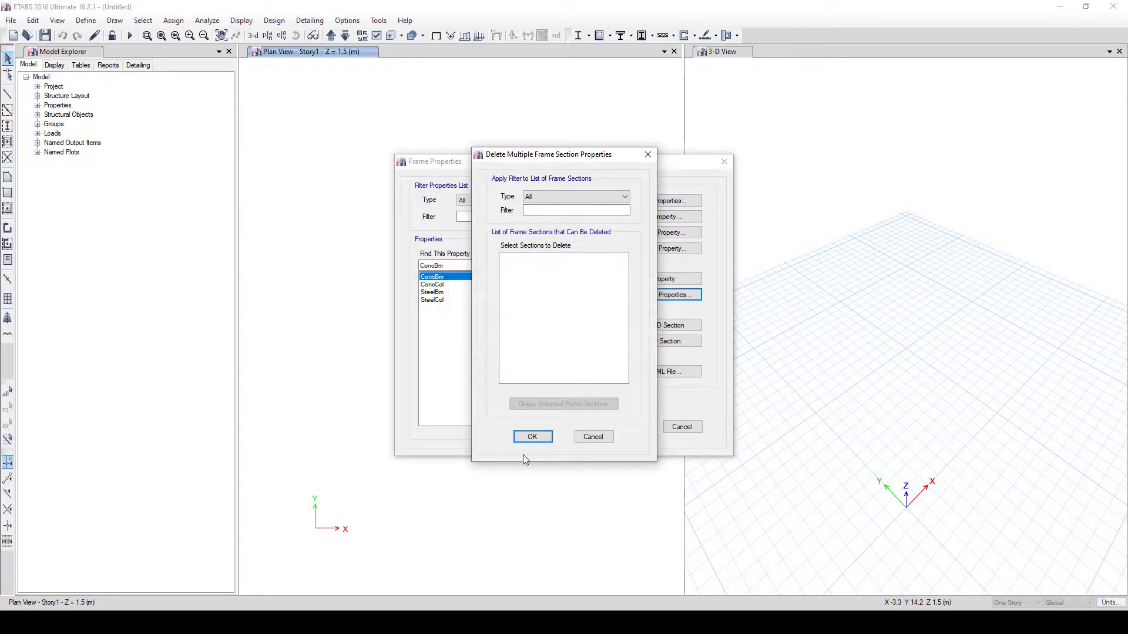
{"action": "left_click", "coordinate": [532, 436]}
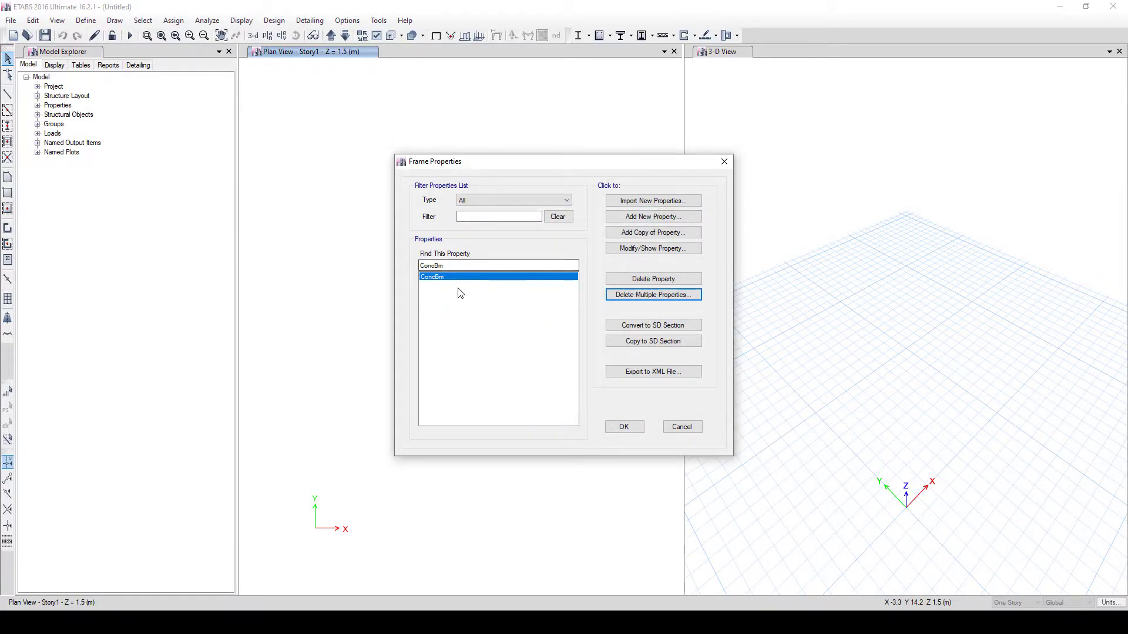
- Add a concrete rectangular frame section named C 230x230 with material C25/30, depth 230 mm and width 230 mm
{"action": "left_click", "coordinate": [645, 217]}
{"action": "left_click", "coordinate": [354, 280]}
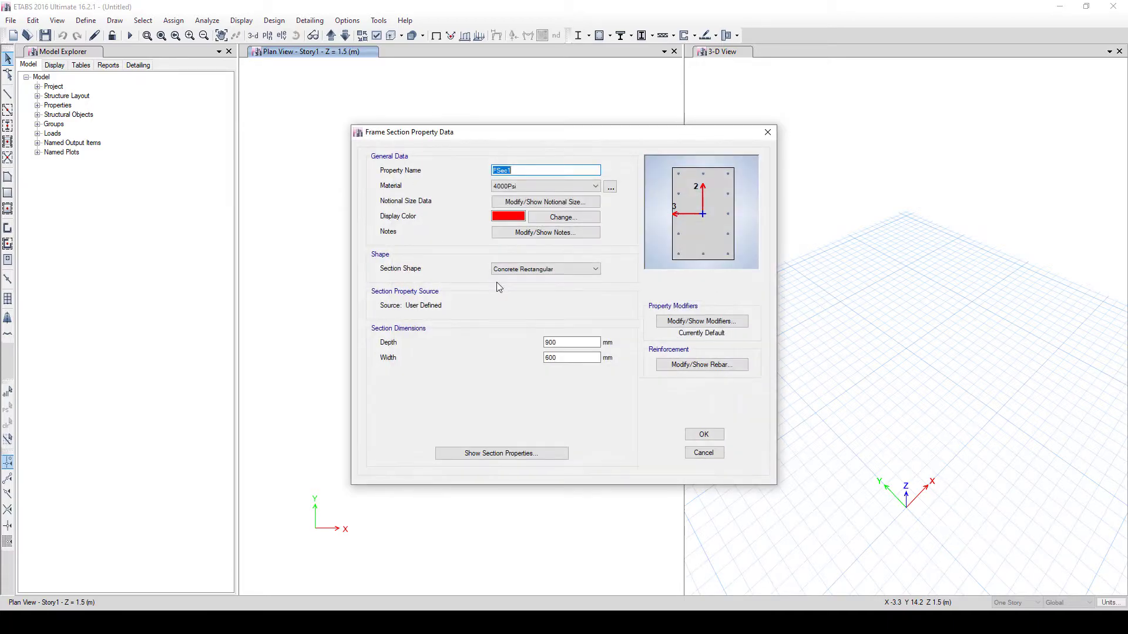
{"action": "left_click", "coordinate": [552, 188]}
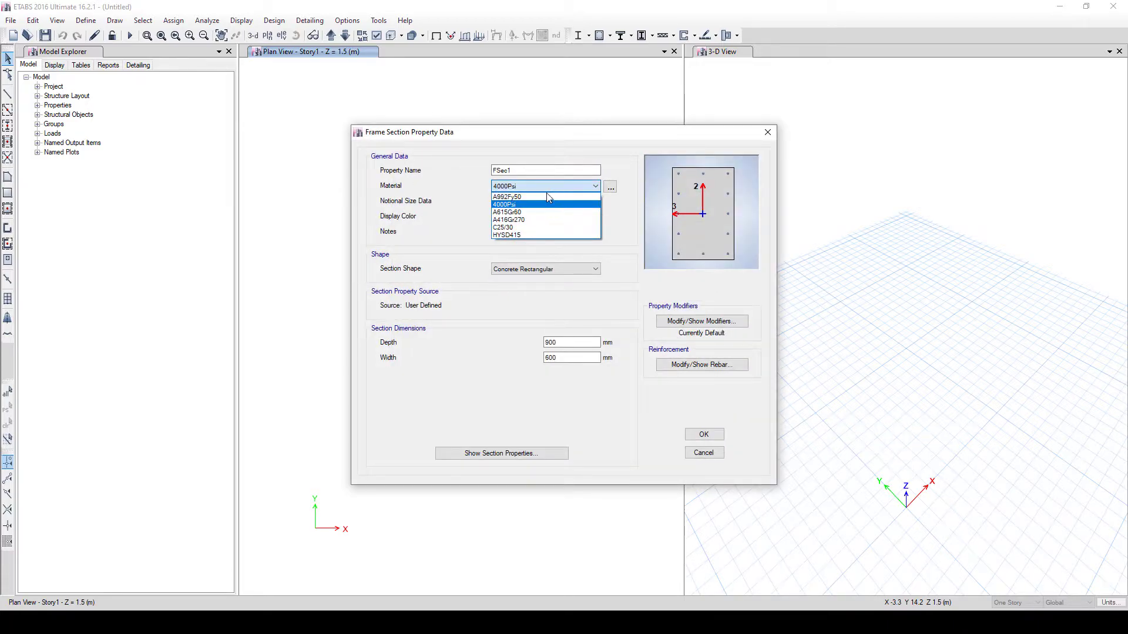
{"action": "left_click", "coordinate": [526, 228]}
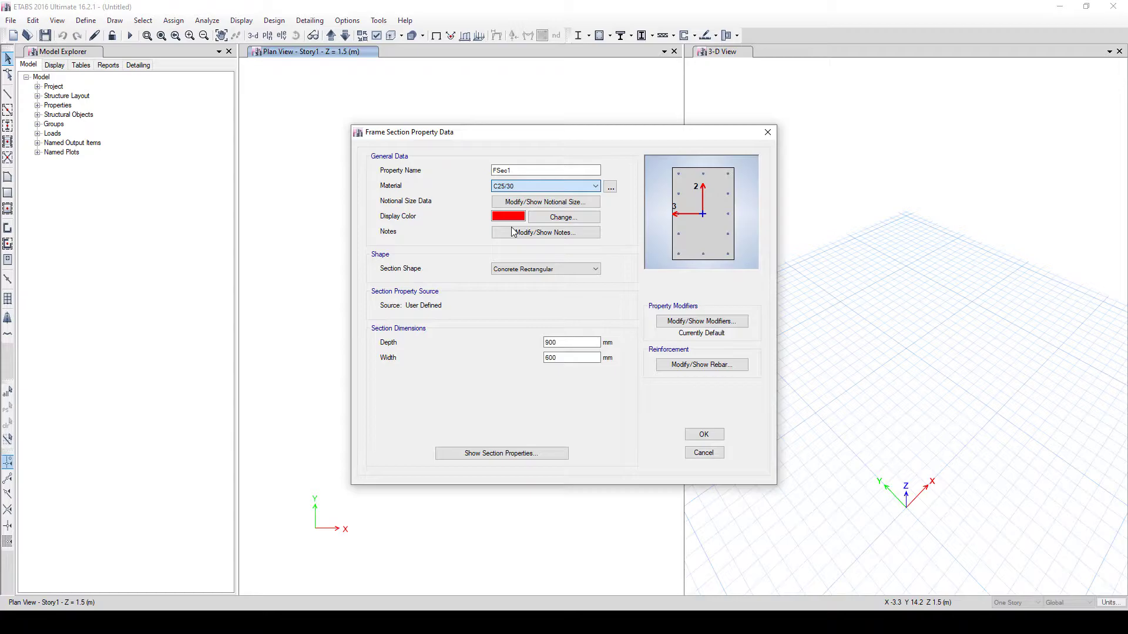
{"action": "left_click", "coordinate": [522, 169]}
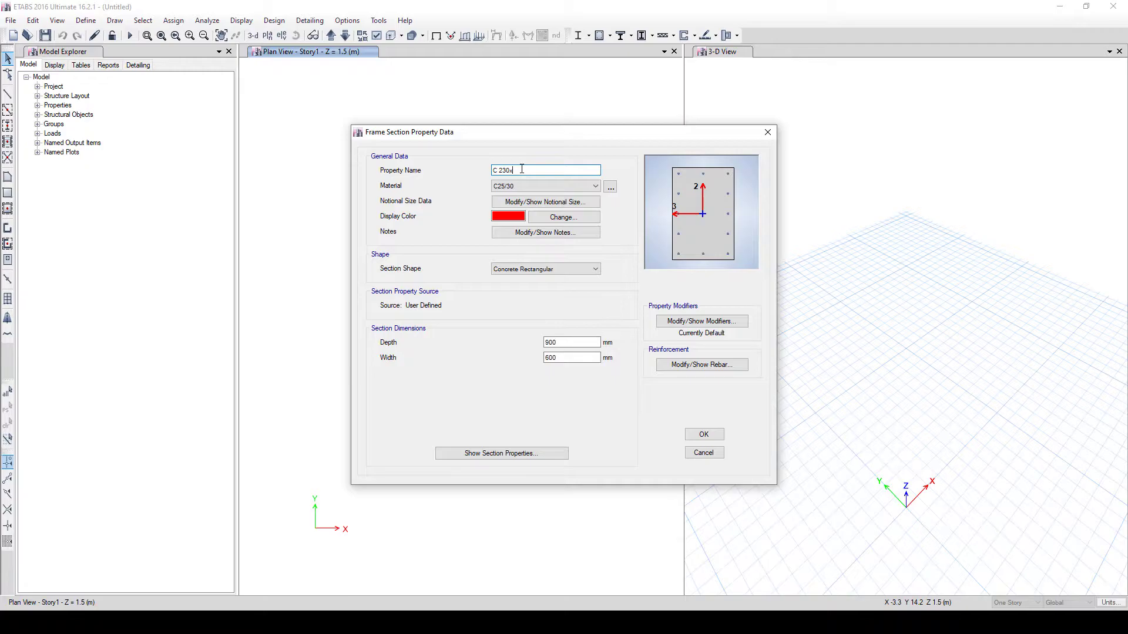
{"action": "left_click", "coordinate": [562, 341]}
{"action": "left_click", "coordinate": [564, 359]}
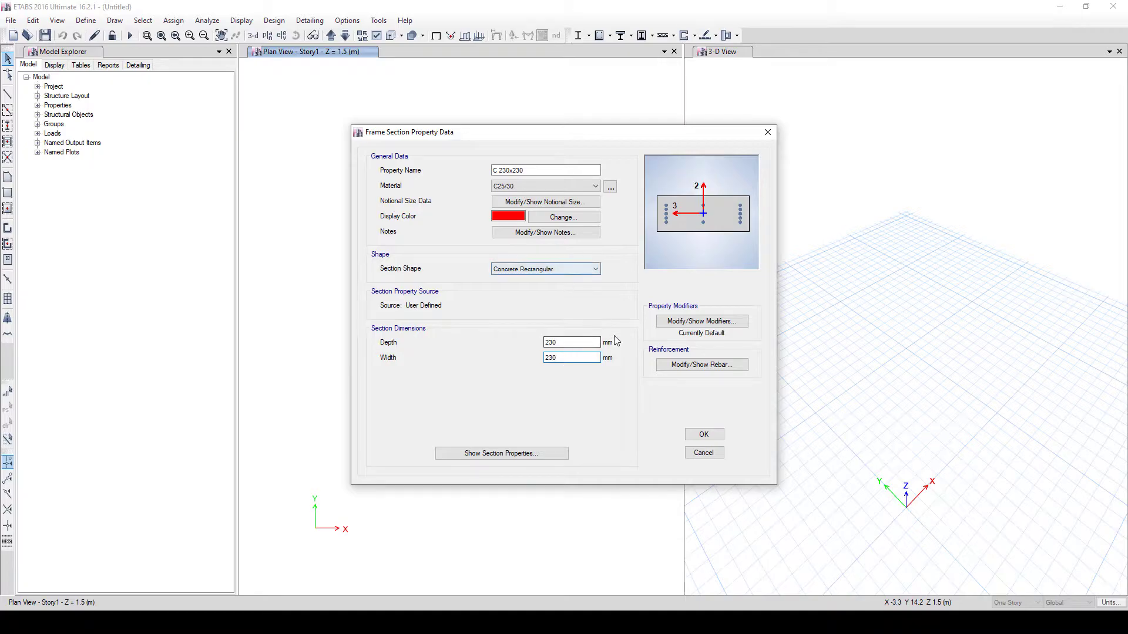
- Set the column section's longitudinal and confinement rebar material to HYSD415 and its clear cover to 30 mm, and save the section
{"action": "left_click", "coordinate": [670, 365]}
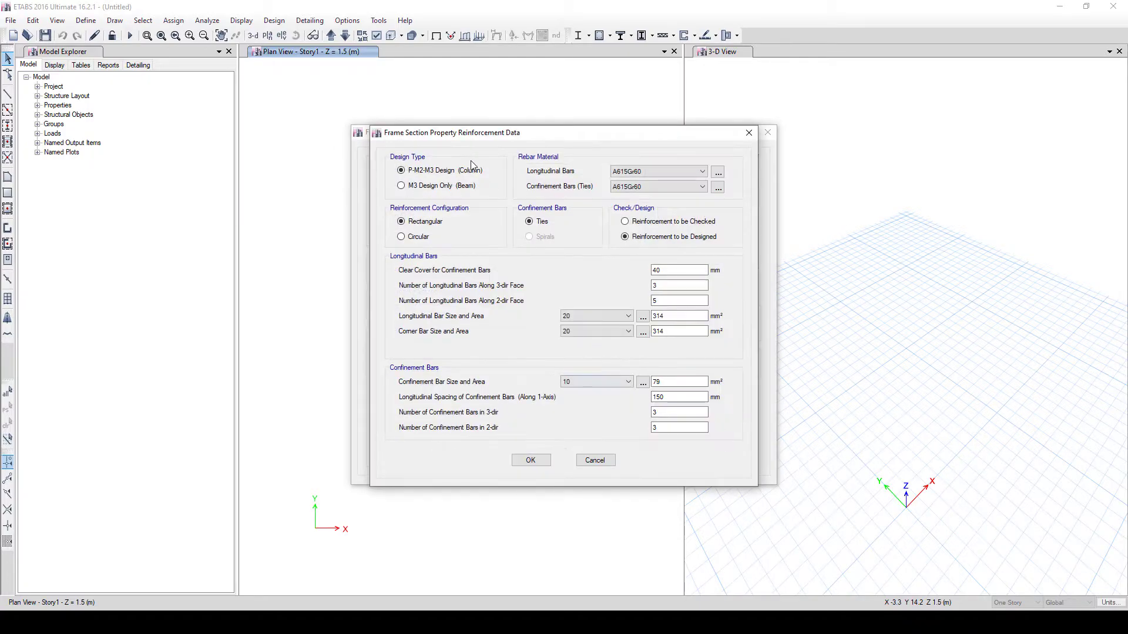
{"action": "left_click", "coordinate": [660, 170]}
{"action": "left_click", "coordinate": [645, 190]}
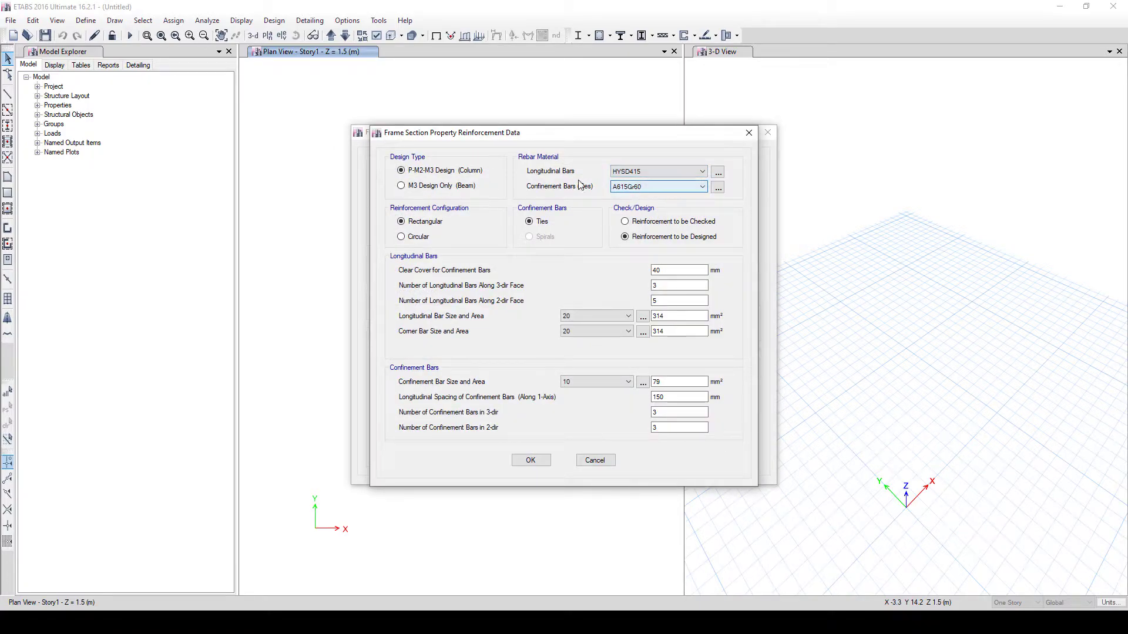
{"action": "left_click", "coordinate": [660, 187]}
{"action": "left_click", "coordinate": [639, 205]}
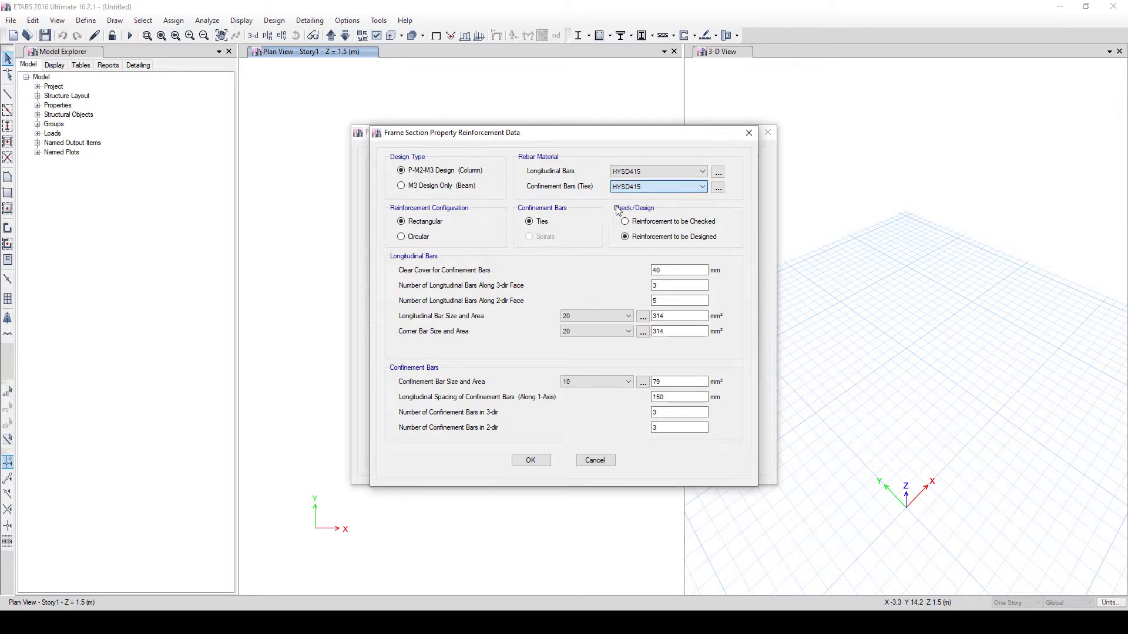
{"action": "left_click", "coordinate": [659, 269]}
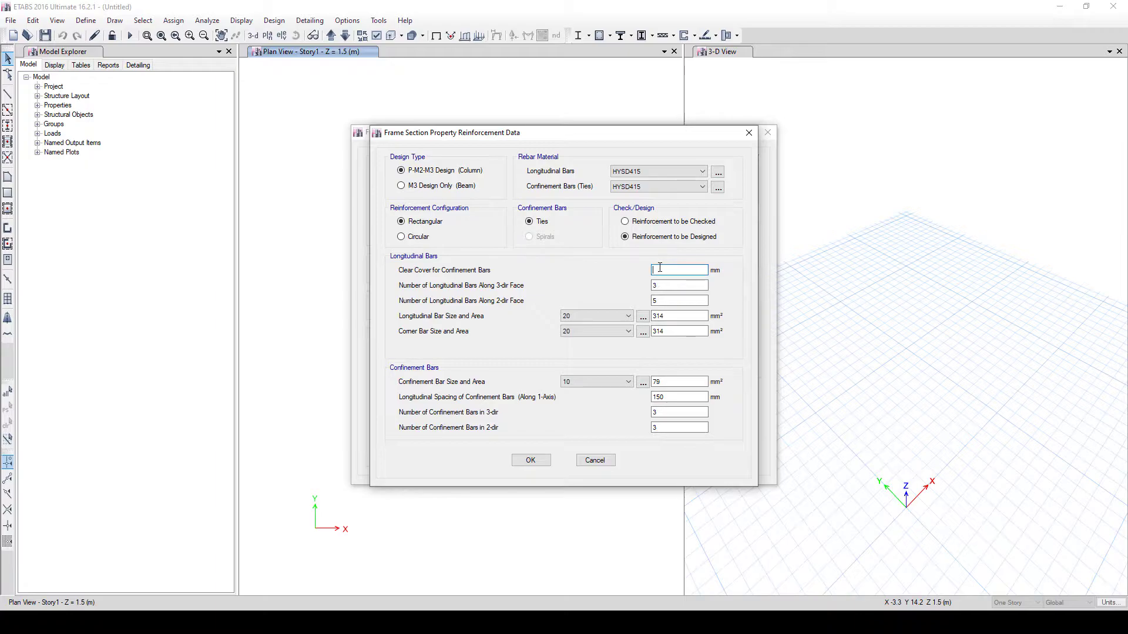
{"action": "type", "text": "30"}
{"action": "left_click", "coordinate": [539, 464]}
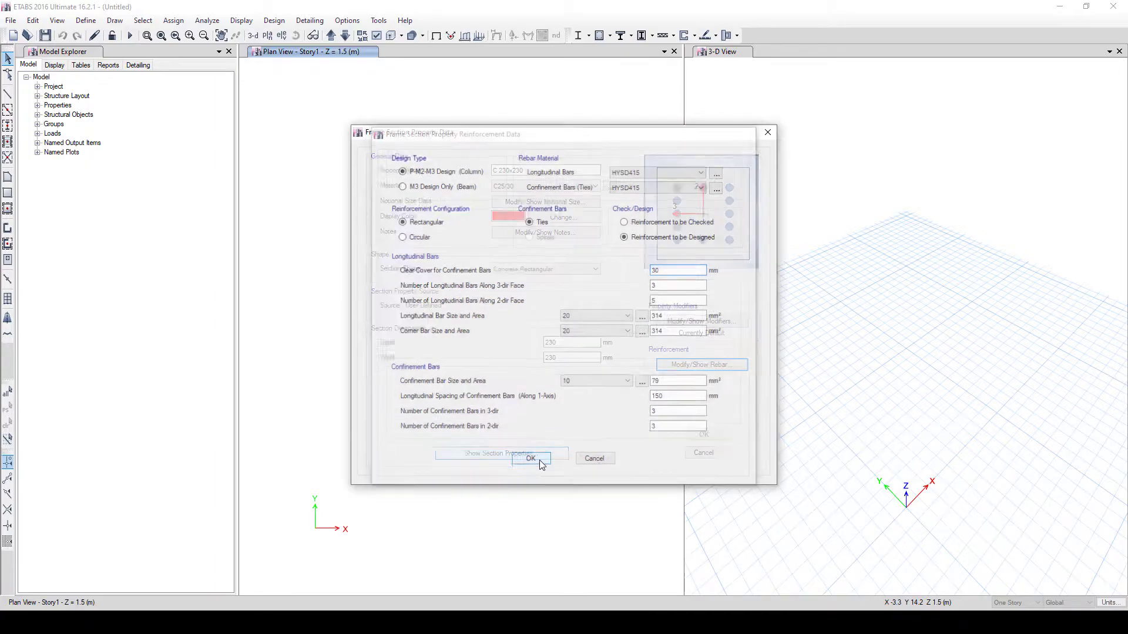
{"action": "left_click", "coordinate": [704, 435]}
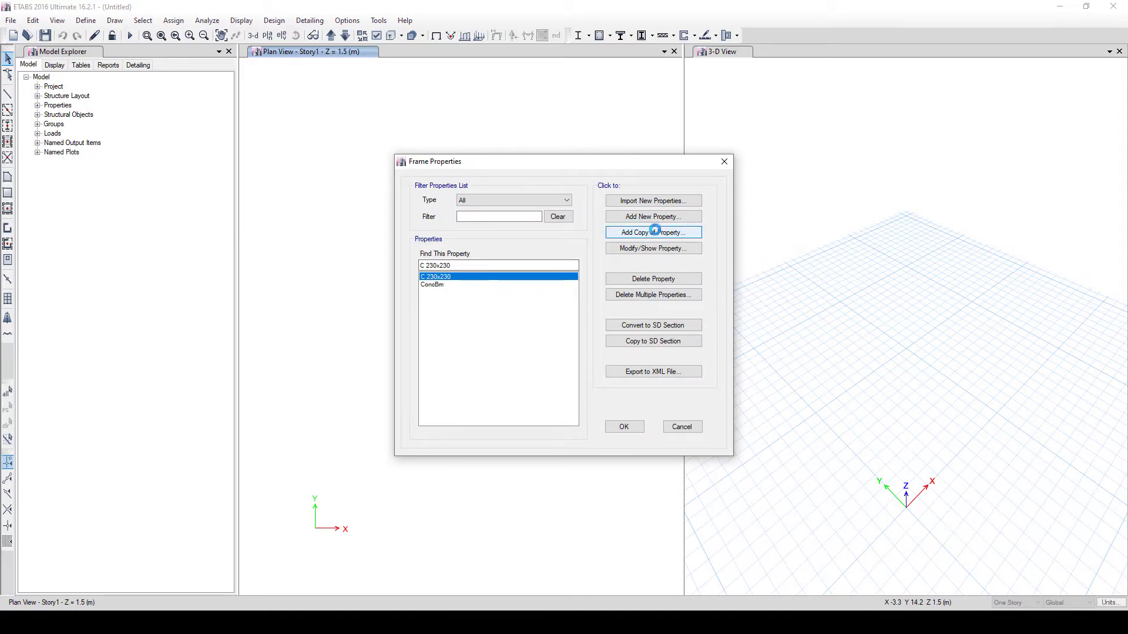
- Add a copy of section C 230x230 named B 230x450 with a depth of 450 mm
{"action": "left_click", "coordinate": [656, 232]}
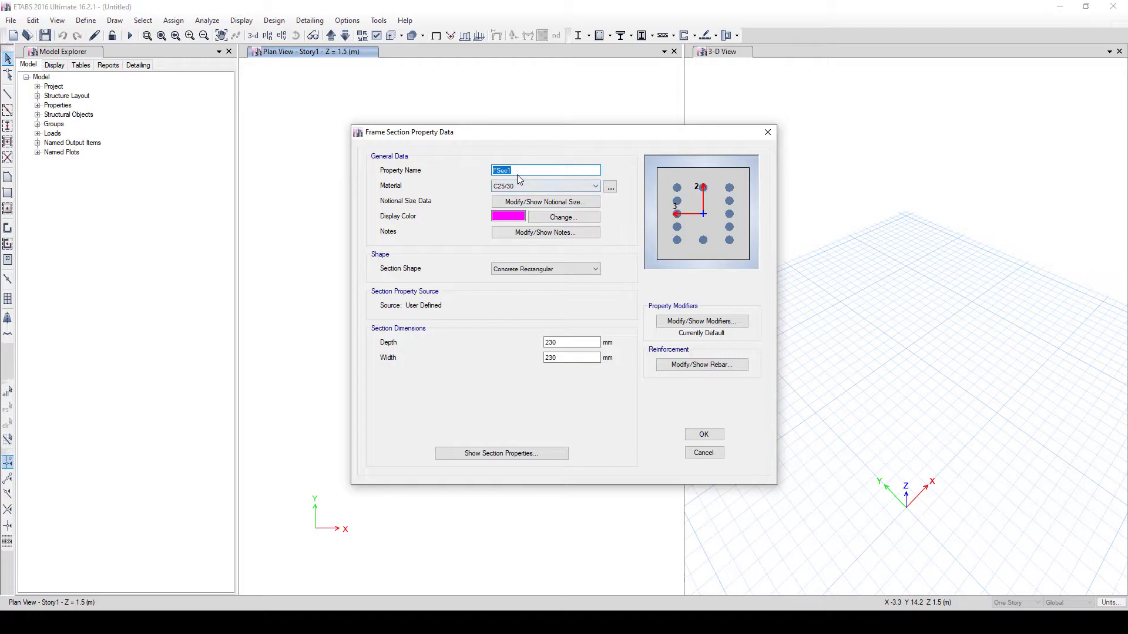
{"action": "key", "text": "BackSpace"}
{"action": "left_click", "coordinate": [559, 343]}
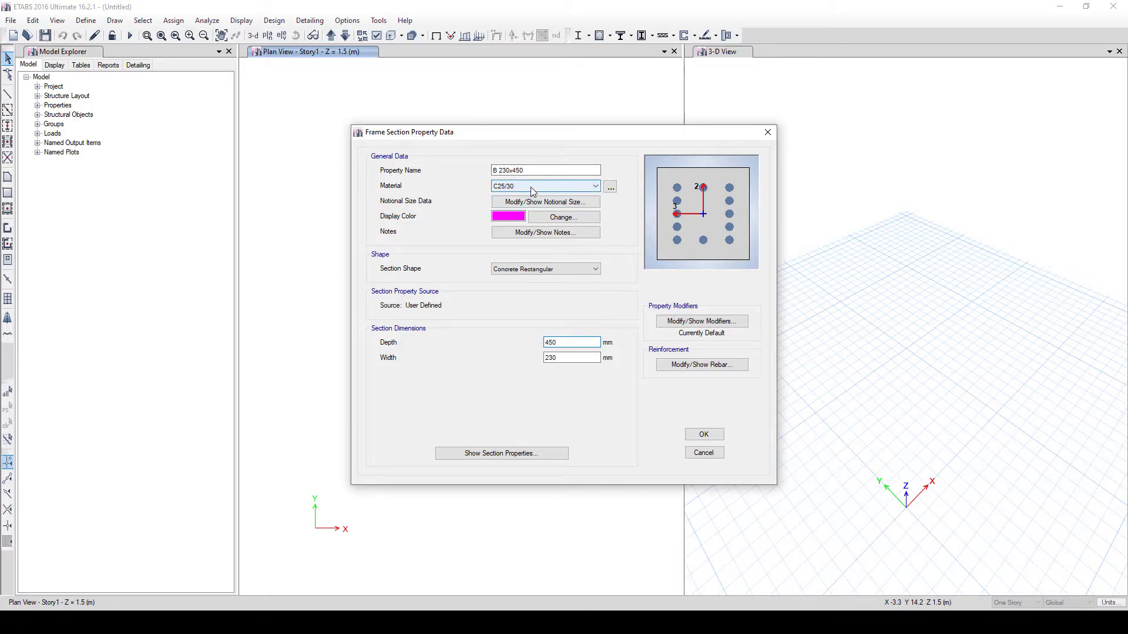
- Set the B 230x450 reinforcement to M3 Design Only (Beam) with 40 mm cover for top and bottom bars, and save the section
{"action": "left_click", "coordinate": [674, 366]}
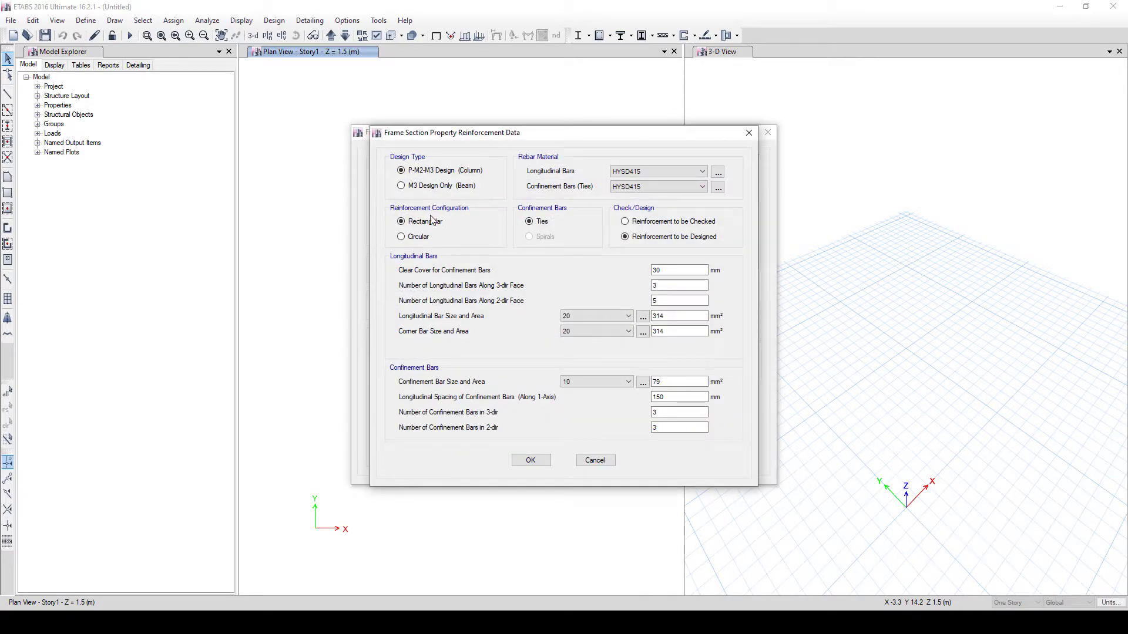
{"action": "left_click", "coordinate": [402, 186]}
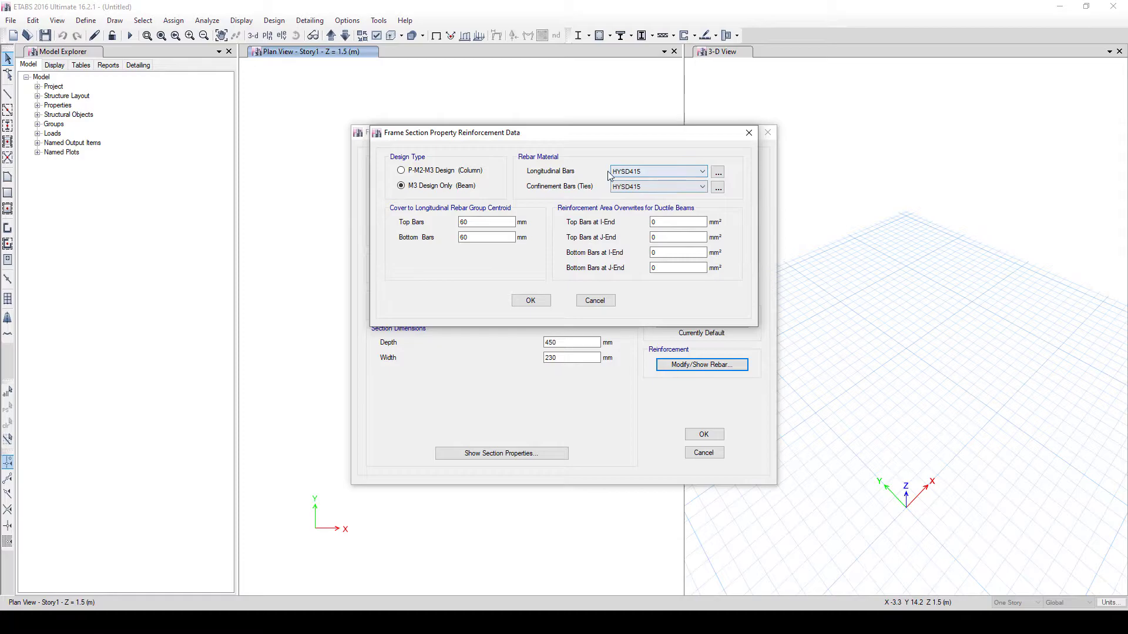
{"action": "left_click", "coordinate": [465, 223]}
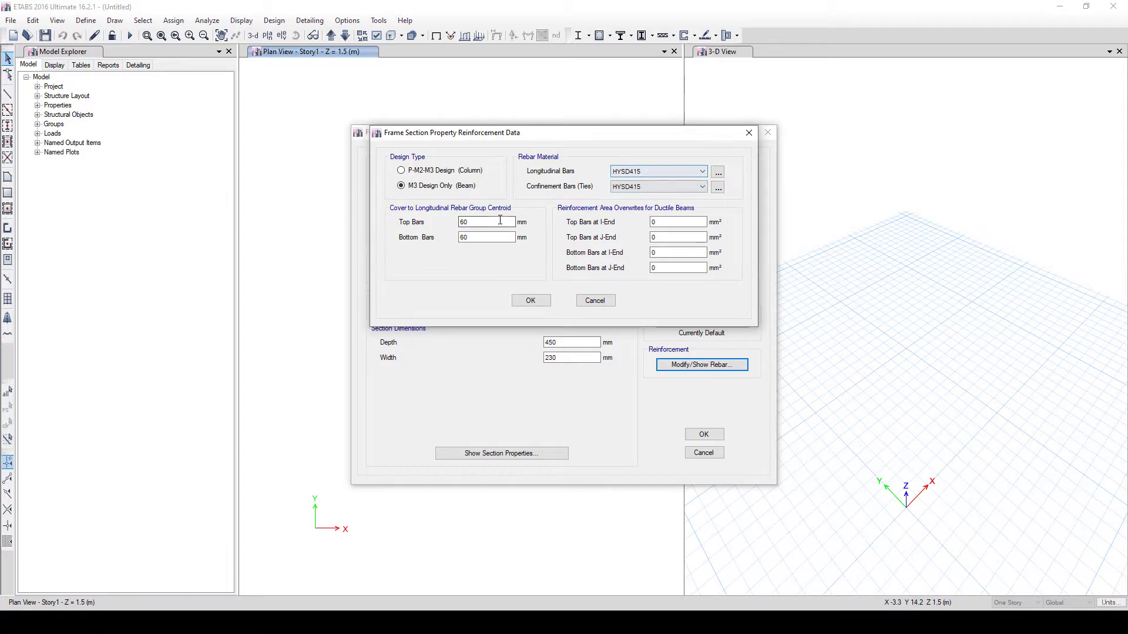
{"action": "left_click", "coordinate": [465, 238]}
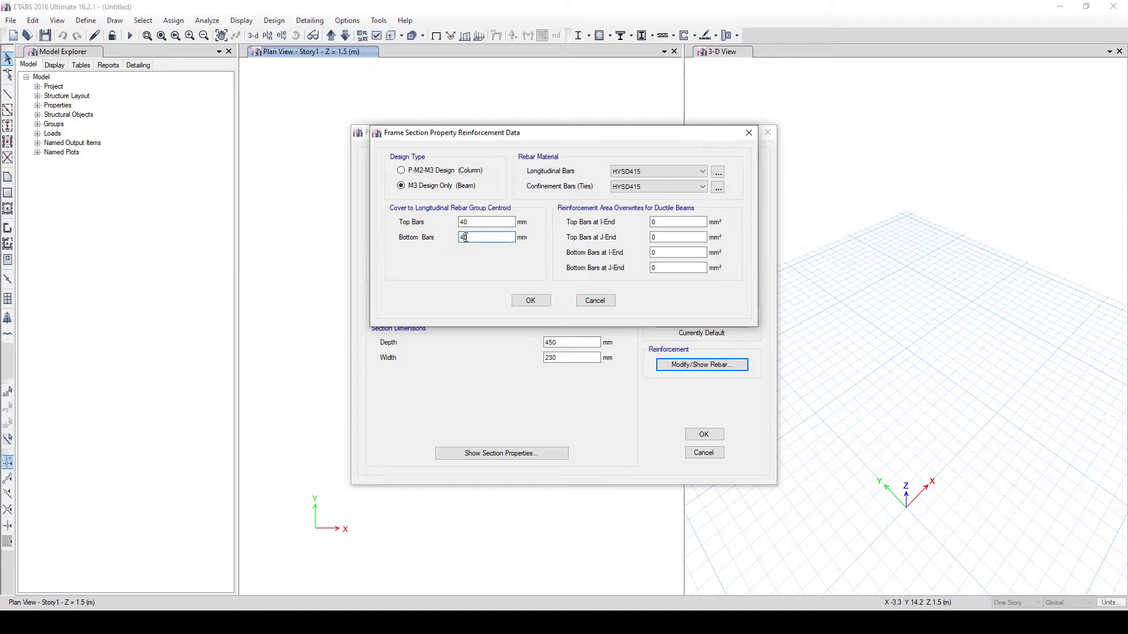
{"action": "left_click", "coordinate": [523, 302]}
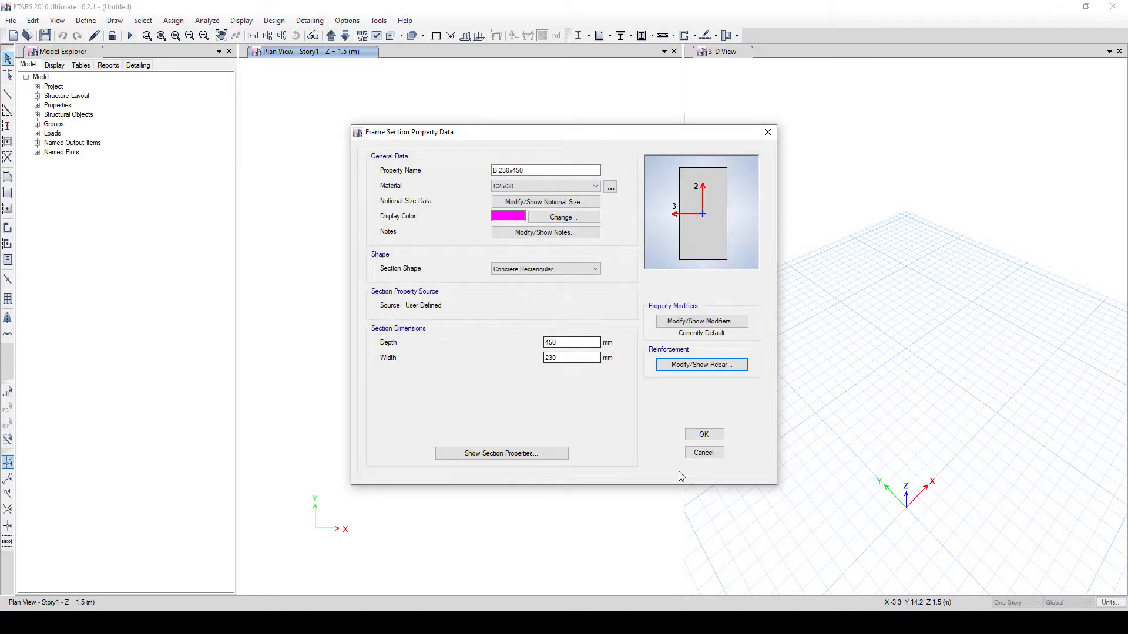
{"action": "left_click", "coordinate": [705, 435]}
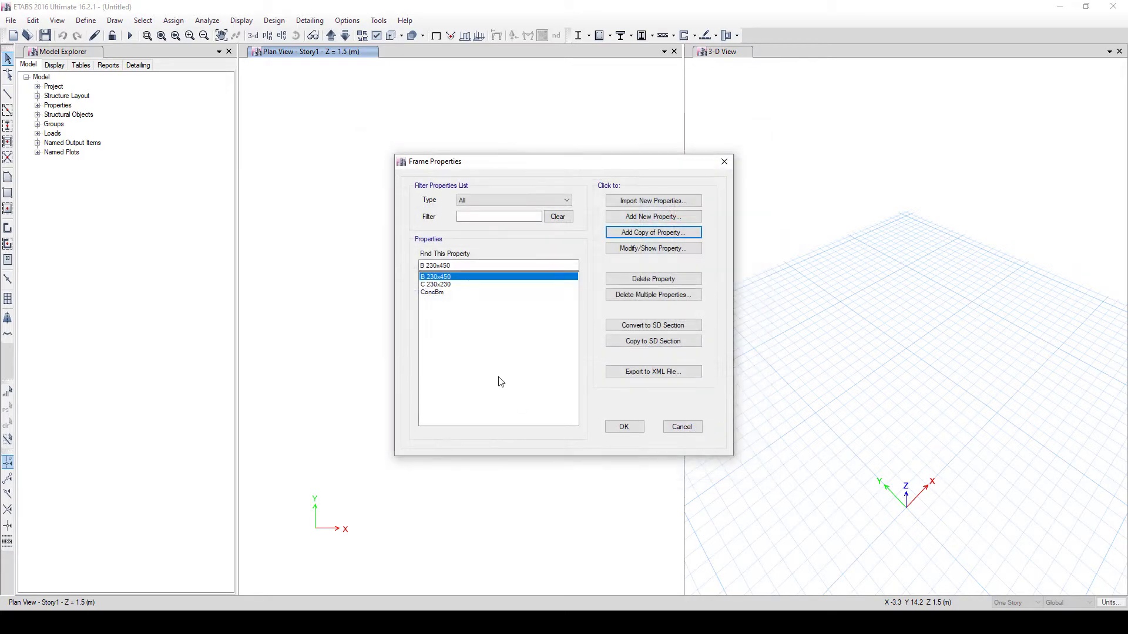
- Delete the default ConcBm frame section and accept the frame properties
{"action": "left_click", "coordinate": [443, 293]}
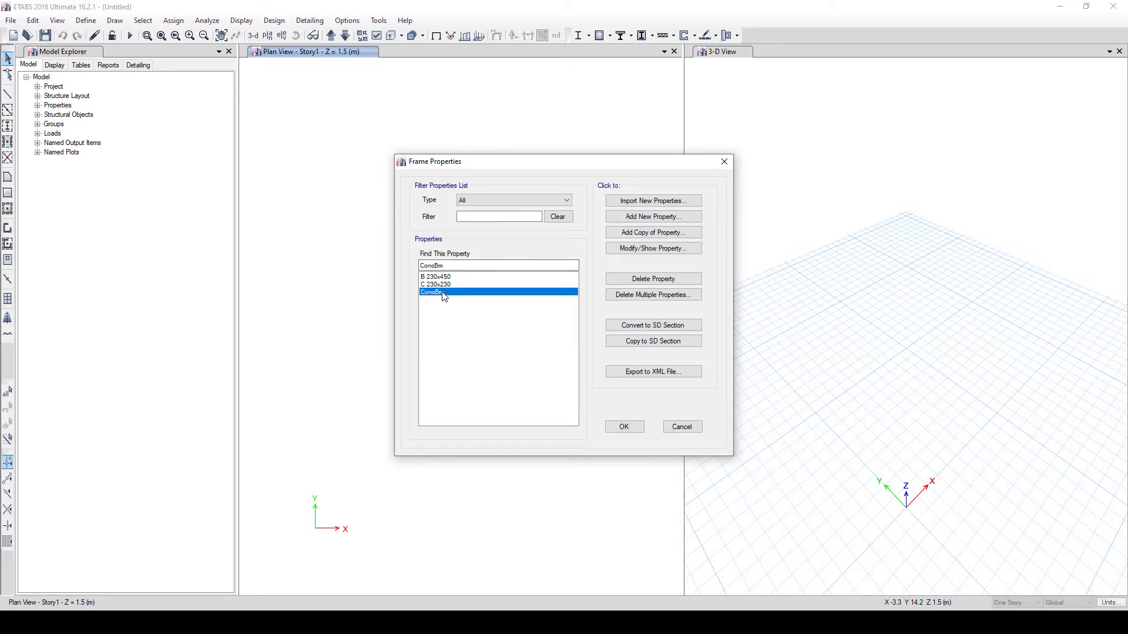
{"action": "left_click", "coordinate": [654, 279]}
{"action": "left_click", "coordinate": [598, 351]}
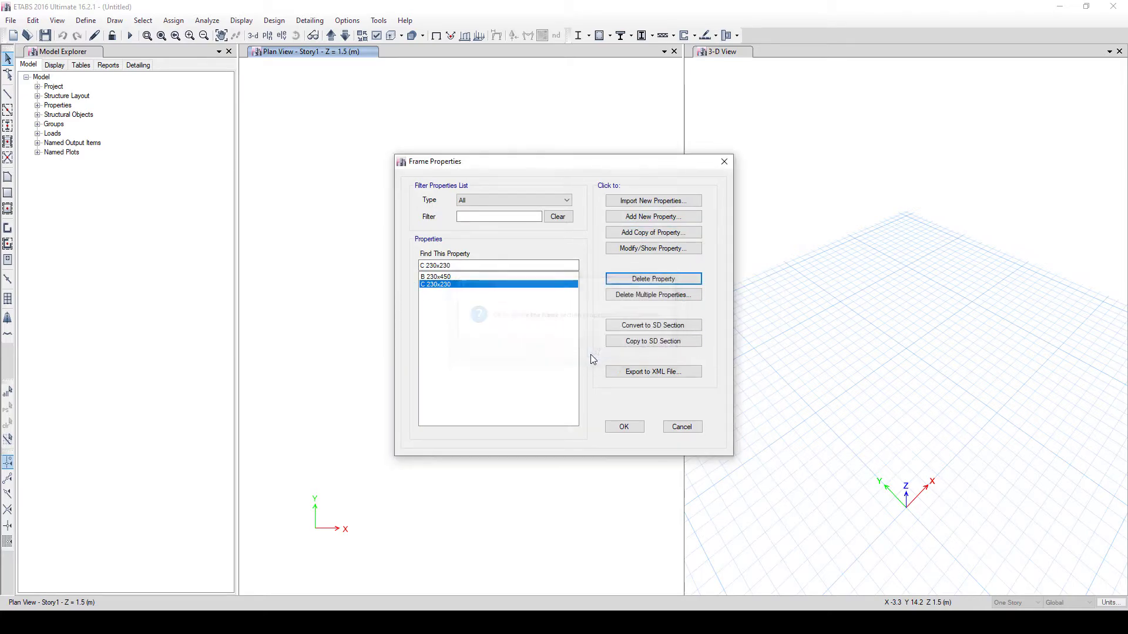
{"action": "left_click", "coordinate": [623, 428]}
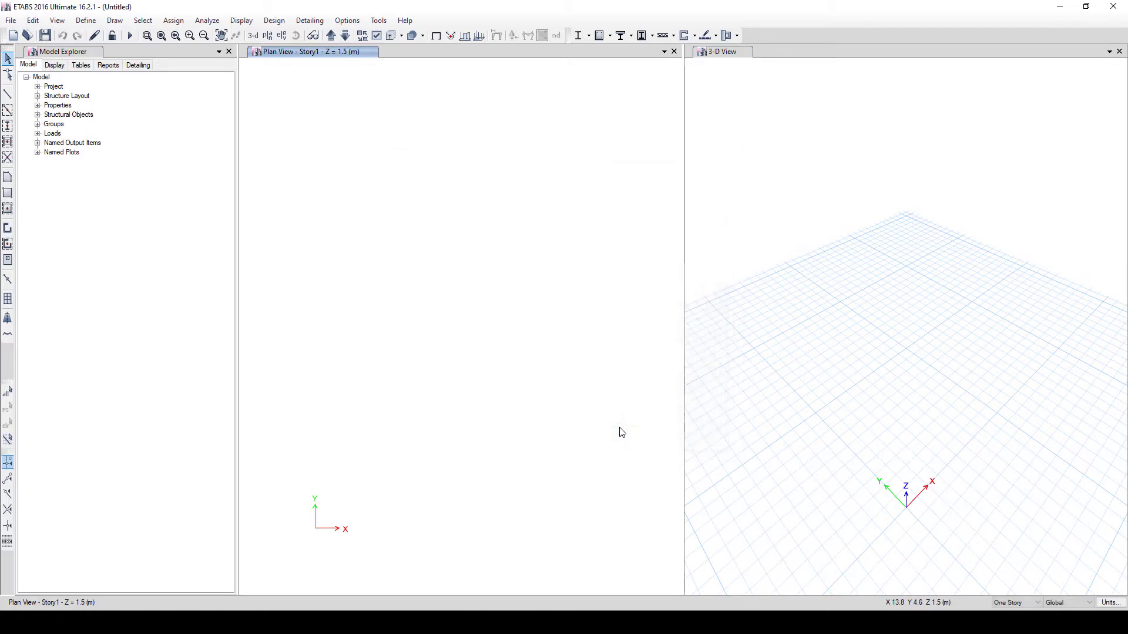
- Rename the slab property Slab1 to S 150 and assign it the C25/30 material
{"action": "left_click", "coordinate": [85, 21]}
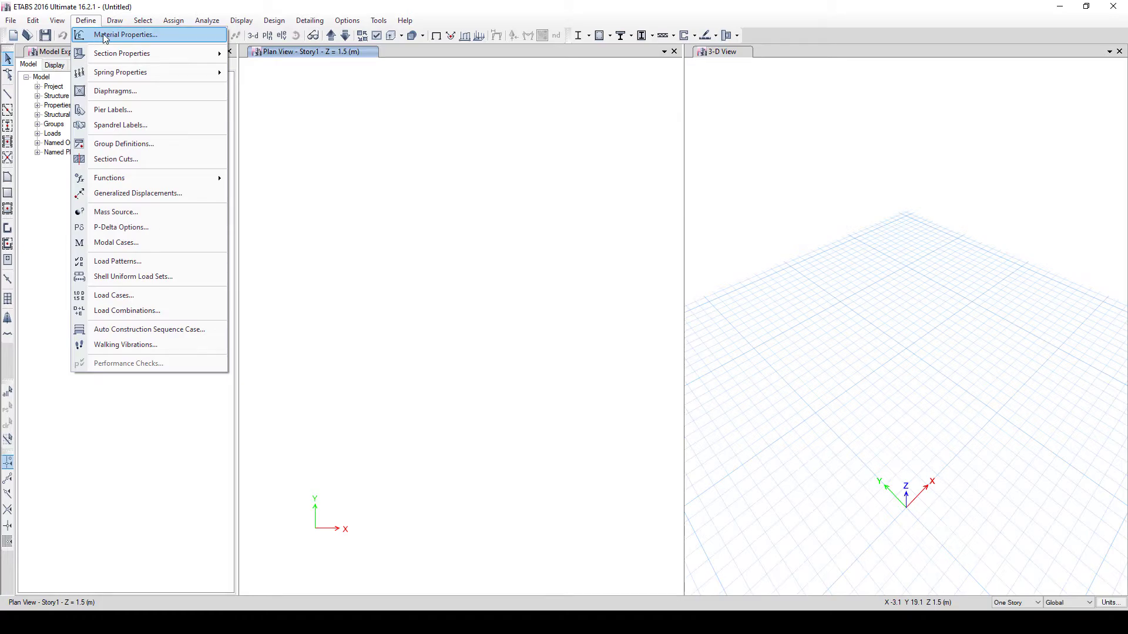
{"action": "mouse_move", "coordinate": [112, 53]}
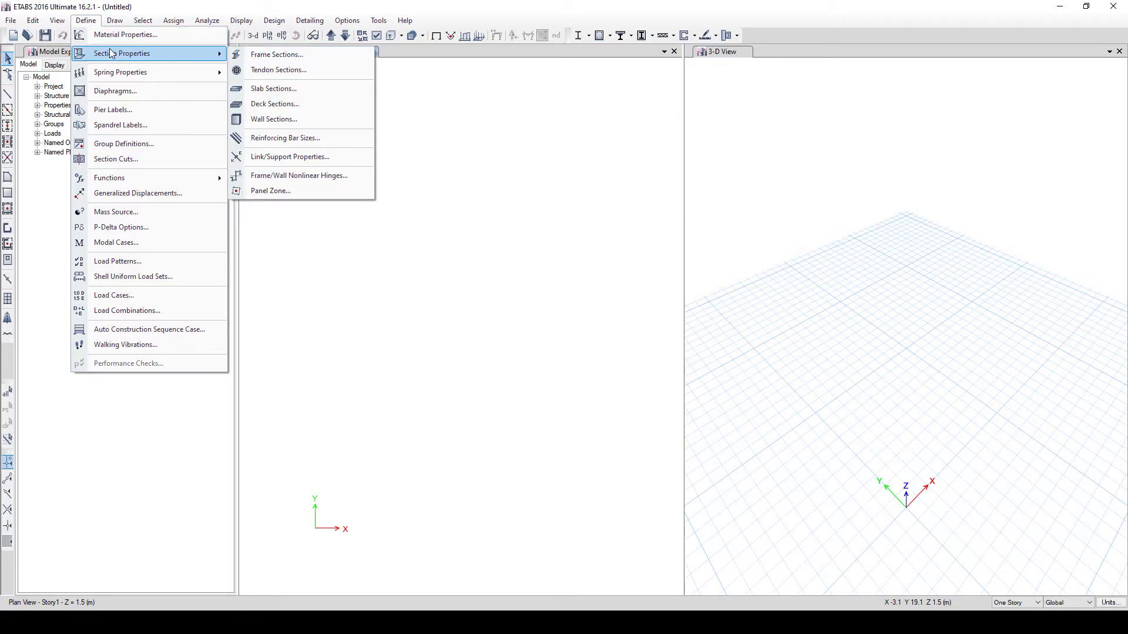
{"action": "left_click", "coordinate": [265, 89]}
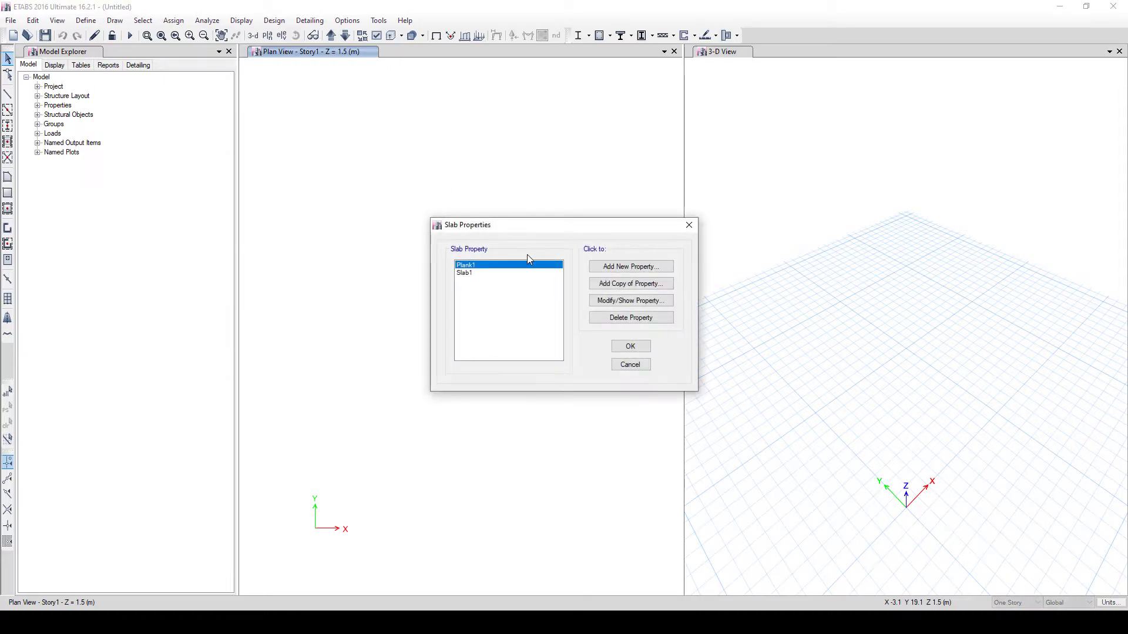
{"action": "left_click", "coordinate": [551, 272]}
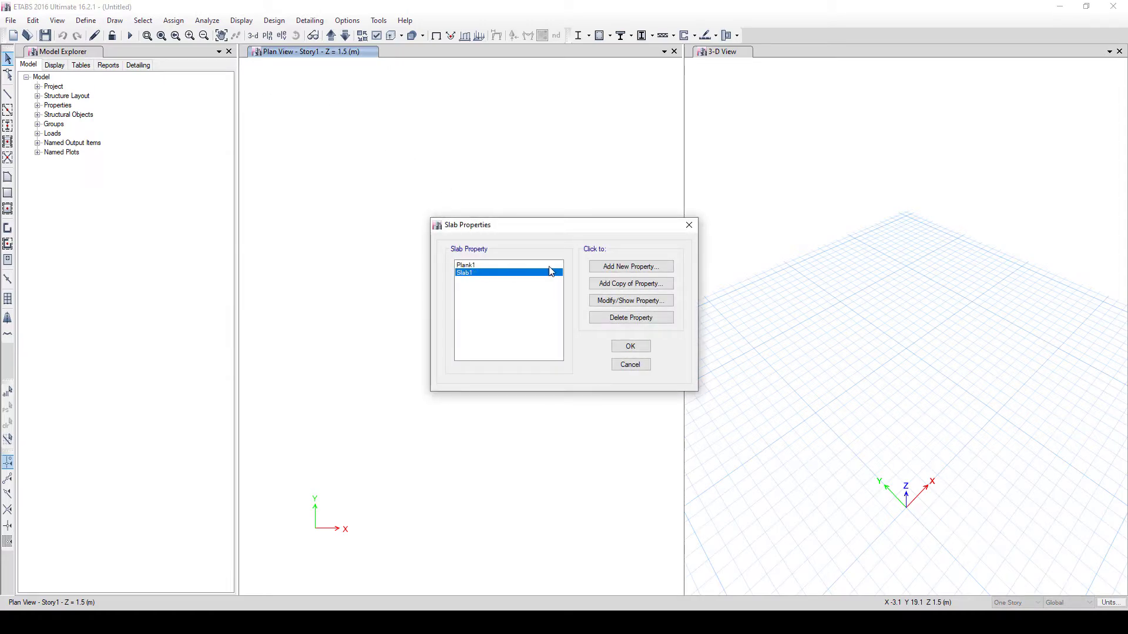
{"action": "left_click", "coordinate": [632, 300]}
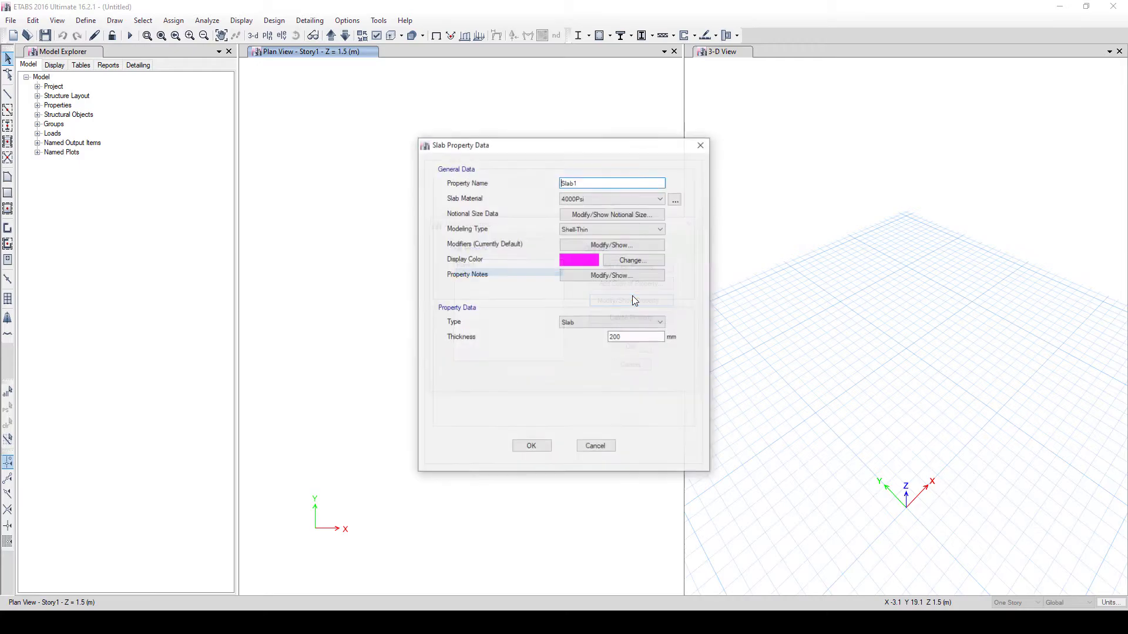
{"action": "left_click", "coordinate": [598, 198]}
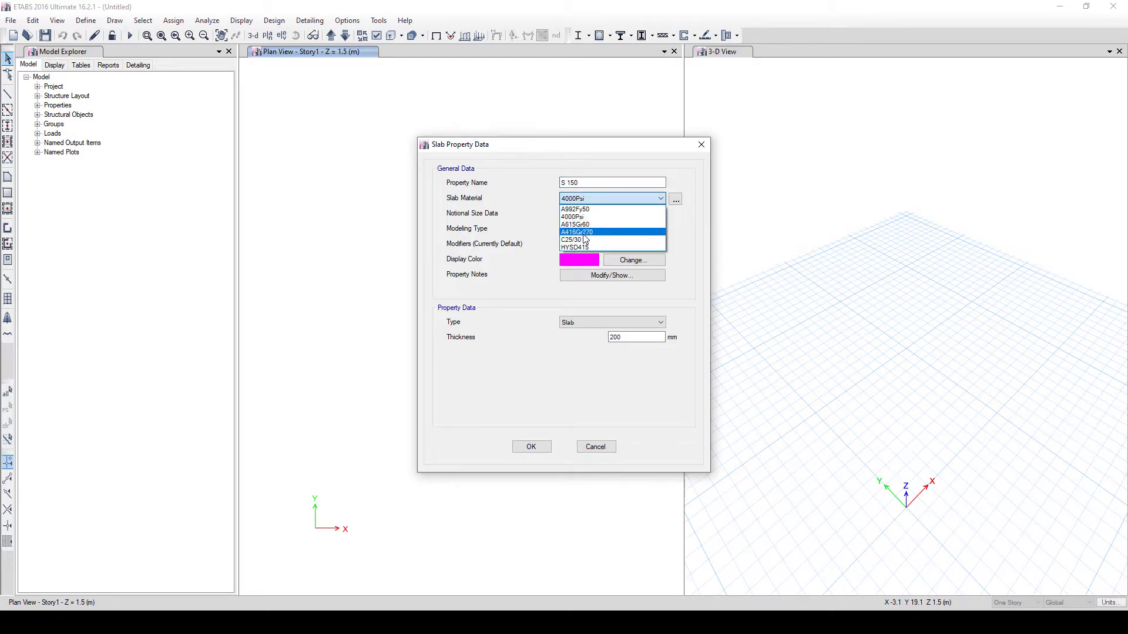
{"action": "left_click", "coordinate": [631, 234]}
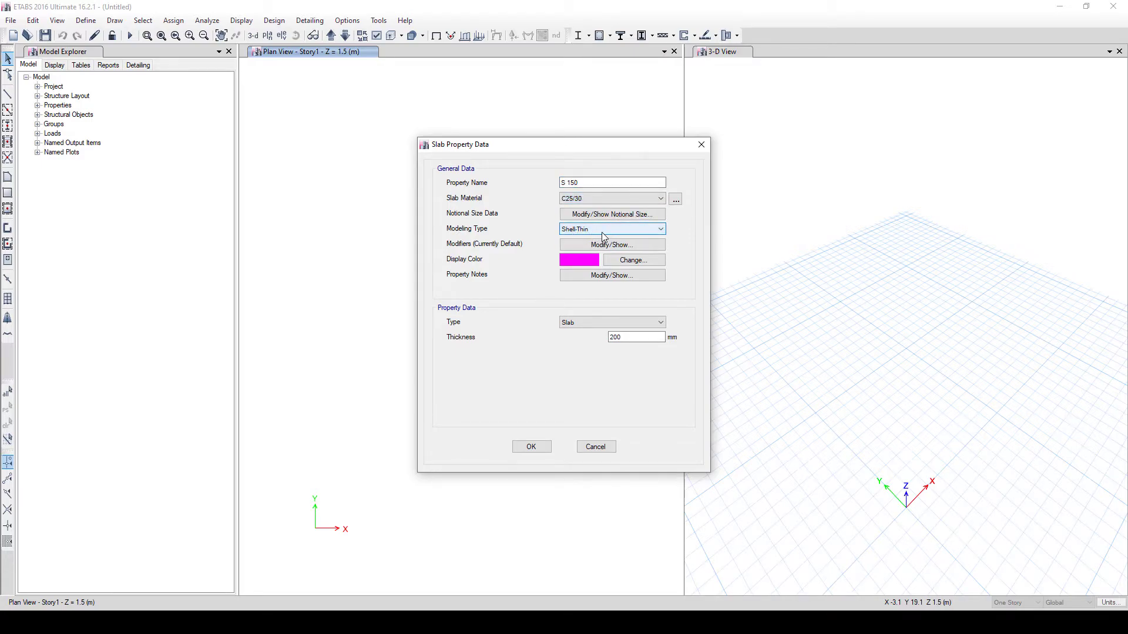
- Set slab property S 150 to type Slab with a thickness of 150 mm and accept the slab properties
{"action": "left_click", "coordinate": [626, 325]}
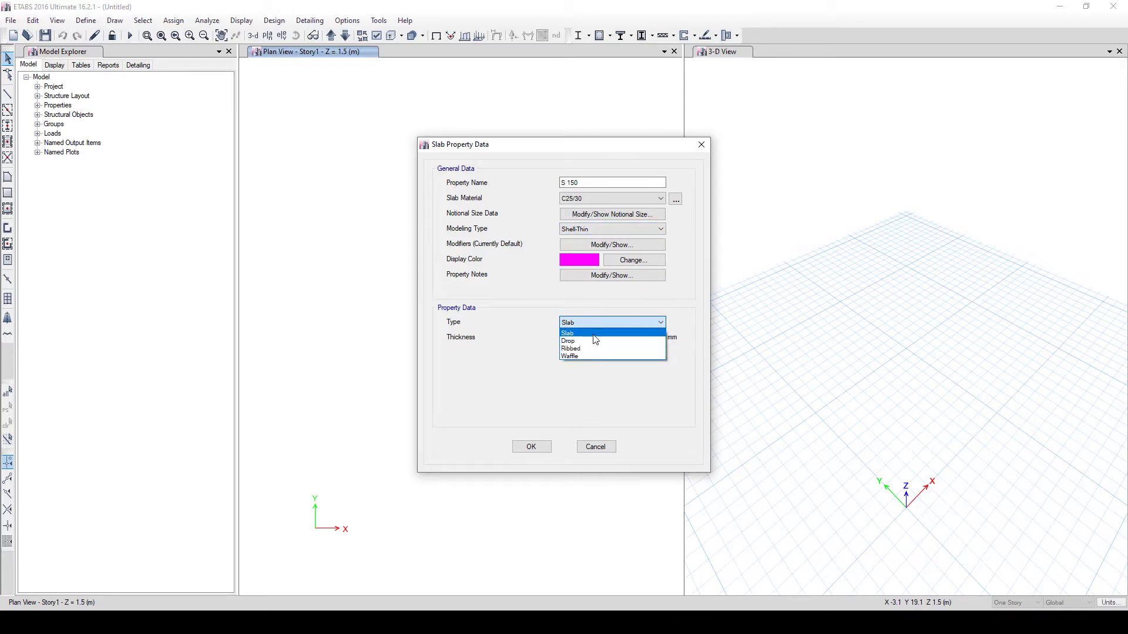
{"action": "left_click", "coordinate": [620, 333]}
{"action": "left_click", "coordinate": [626, 336]}
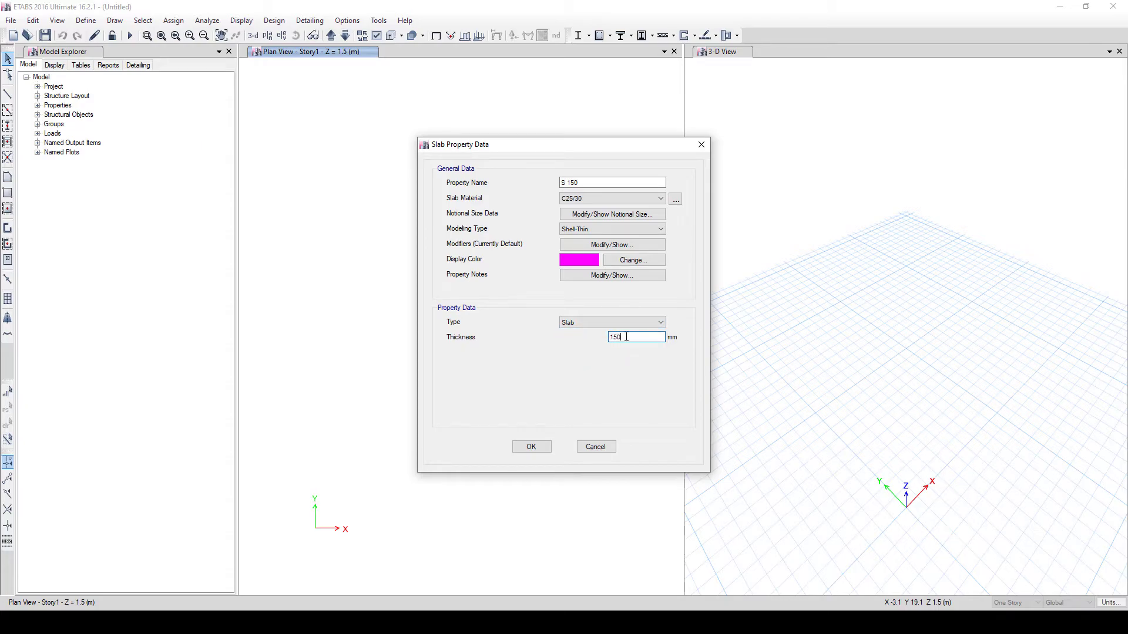
{"action": "left_click", "coordinate": [531, 447]}
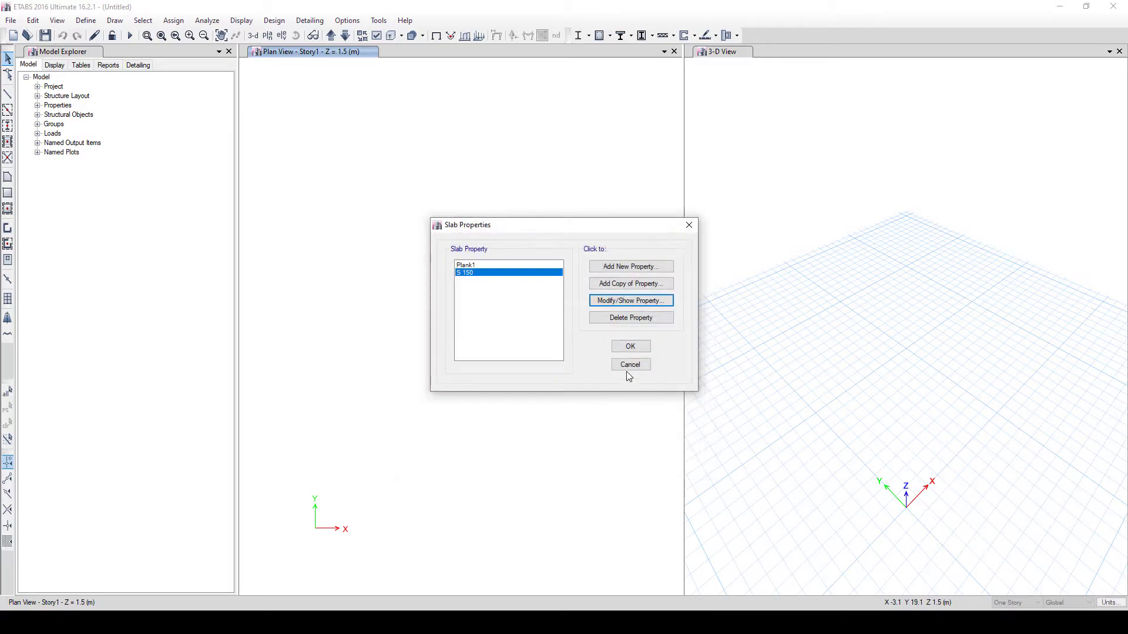
{"action": "left_click", "coordinate": [630, 347]}
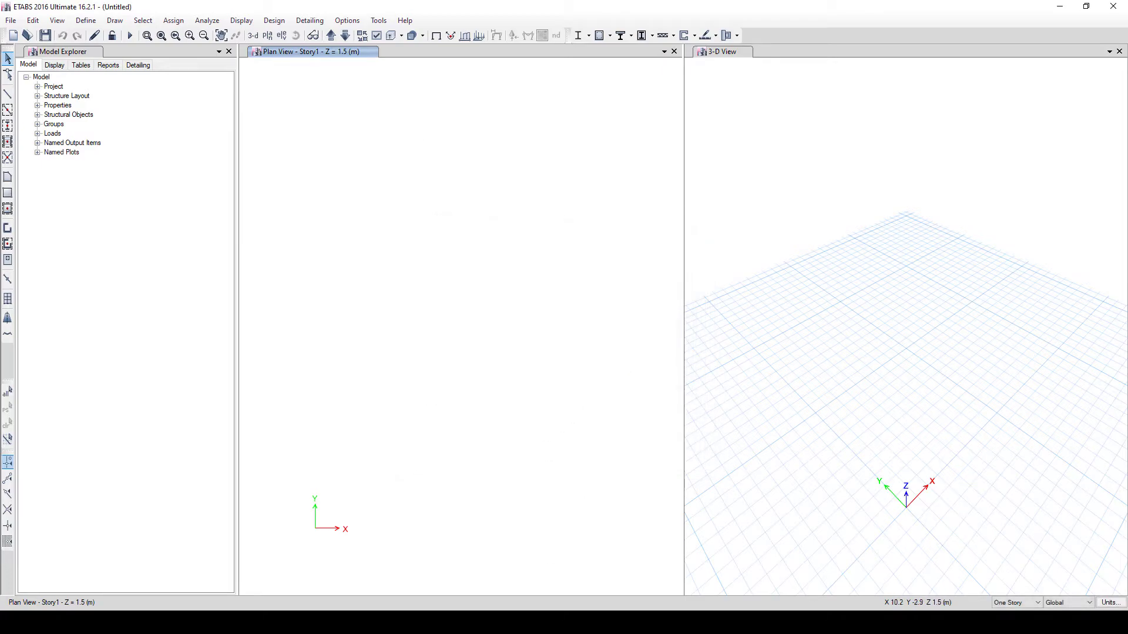
- Switch to AutoCAD and check the slab thickness labels on the structural plan in ETABS.dwg
{"action": "left_click", "coordinate": [413, 578]}
{"action": "mouse_move", "coordinate": [411, 444]}
{"action": "middle_mouse_down"}
{"action": "mouse_move", "coordinate": [385, 395]}
{"action": "mouse_move", "coordinate": [394, 339]}
{"action": "mouse_move", "coordinate": [536, 320]}
{"action": "middle_mouse_up"}
{"action": "scroll", "coordinate": [484, 317], "scroll_direction": "up", "scroll_amount": 5}
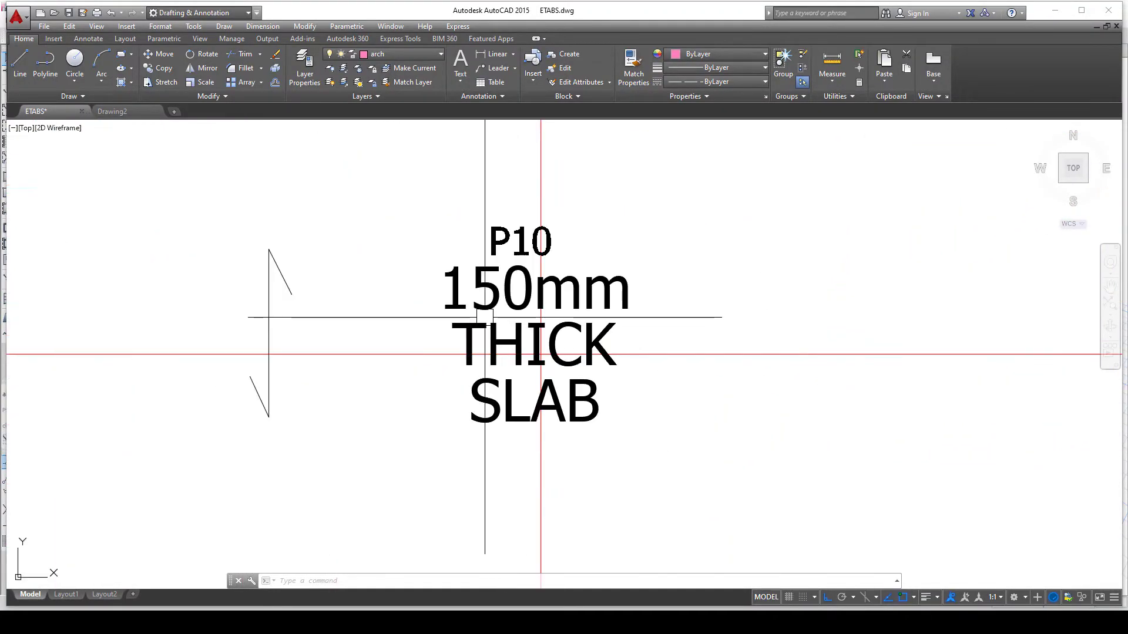
{"action": "scroll", "coordinate": [500, 320], "scroll_direction": "down", "scroll_amount": 8}
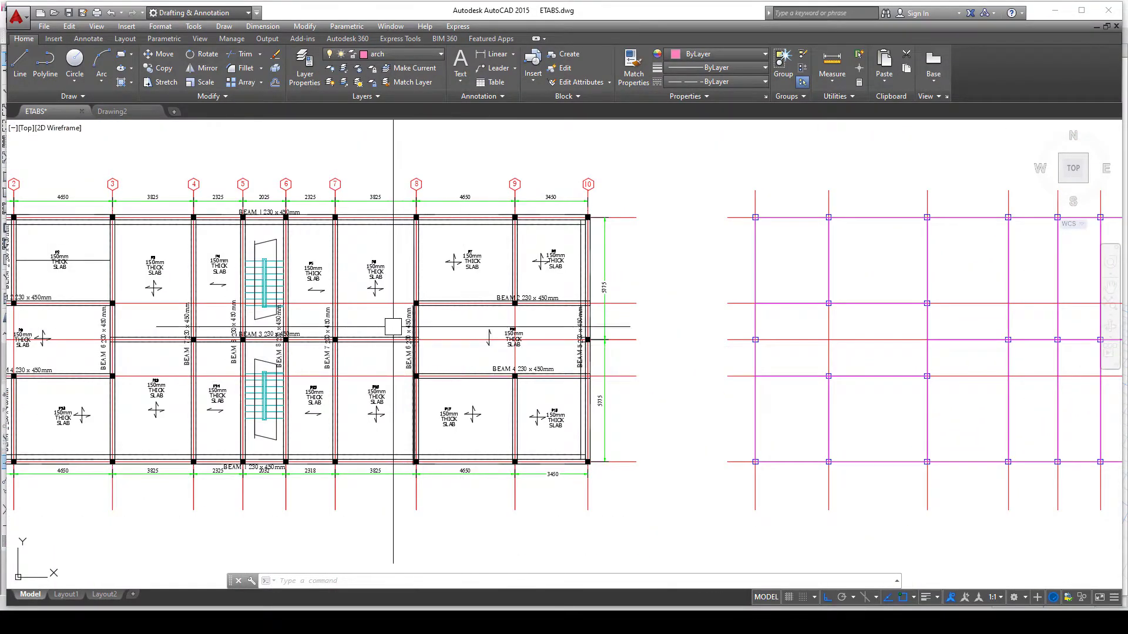
- Measure the width of the corner column at grid A-1 on the plan with a linear dimension
{"action": "scroll", "coordinate": [294, 219], "scroll_direction": "up", "scroll_amount": 6}
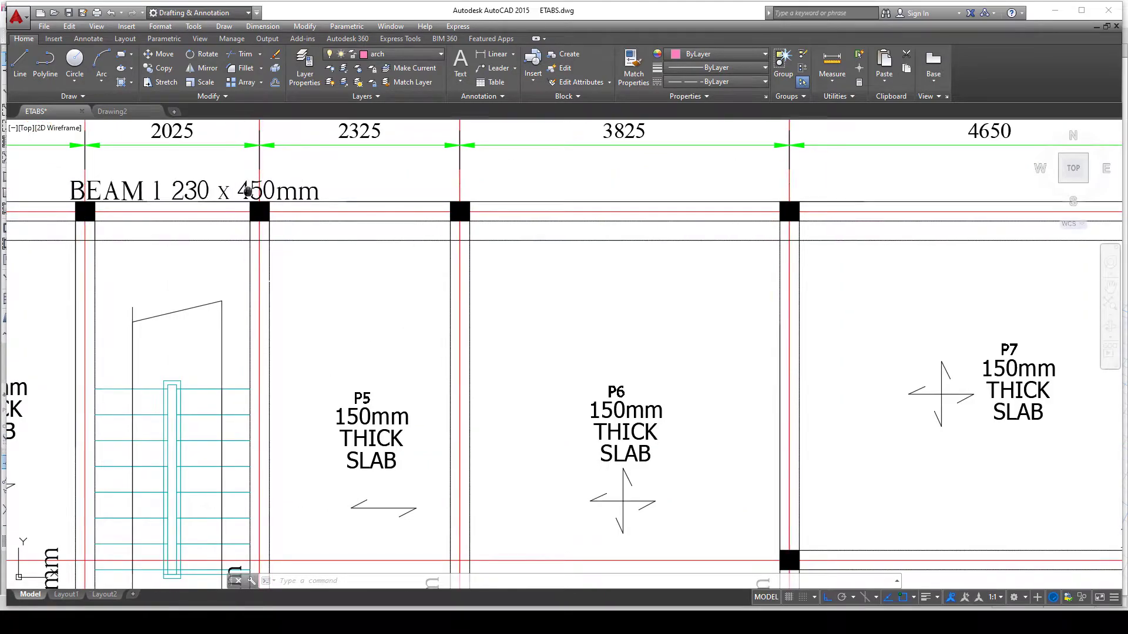
{"action": "scroll", "coordinate": [248, 191], "scroll_direction": "down", "scroll_amount": 6}
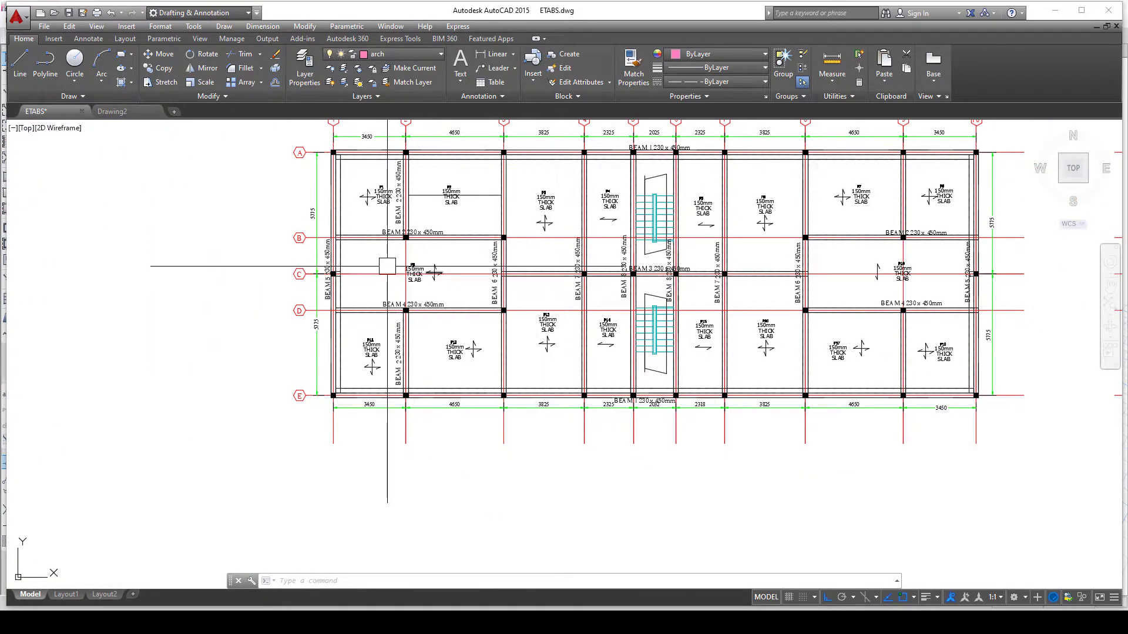
{"action": "scroll", "coordinate": [370, 223], "scroll_direction": "up", "scroll_amount": 8}
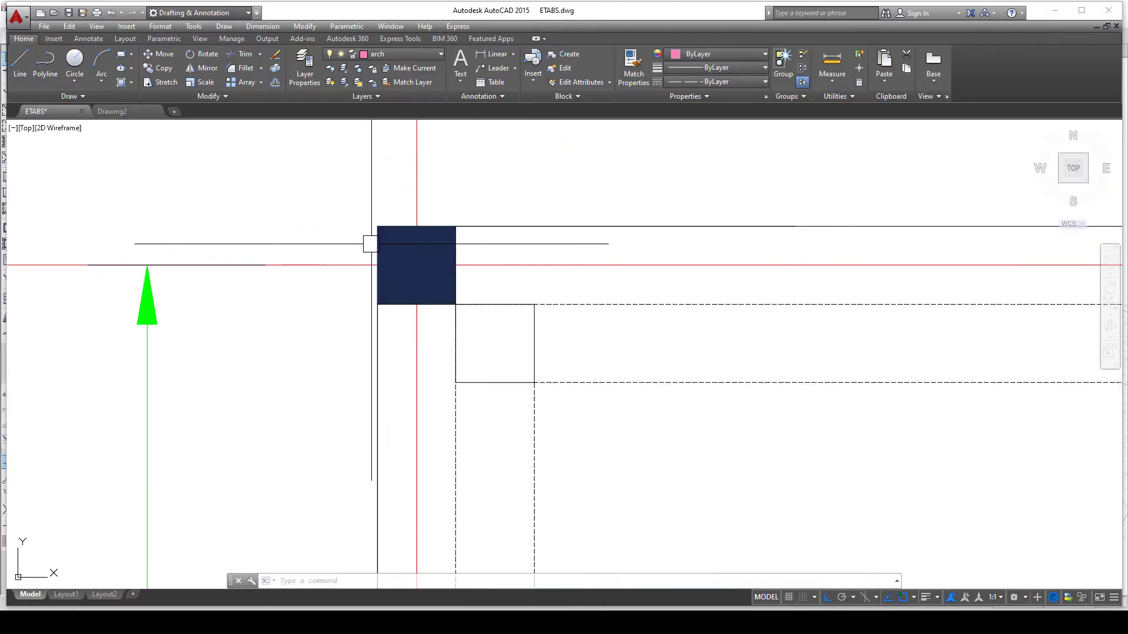
{"action": "left_click", "coordinate": [495, 54]}
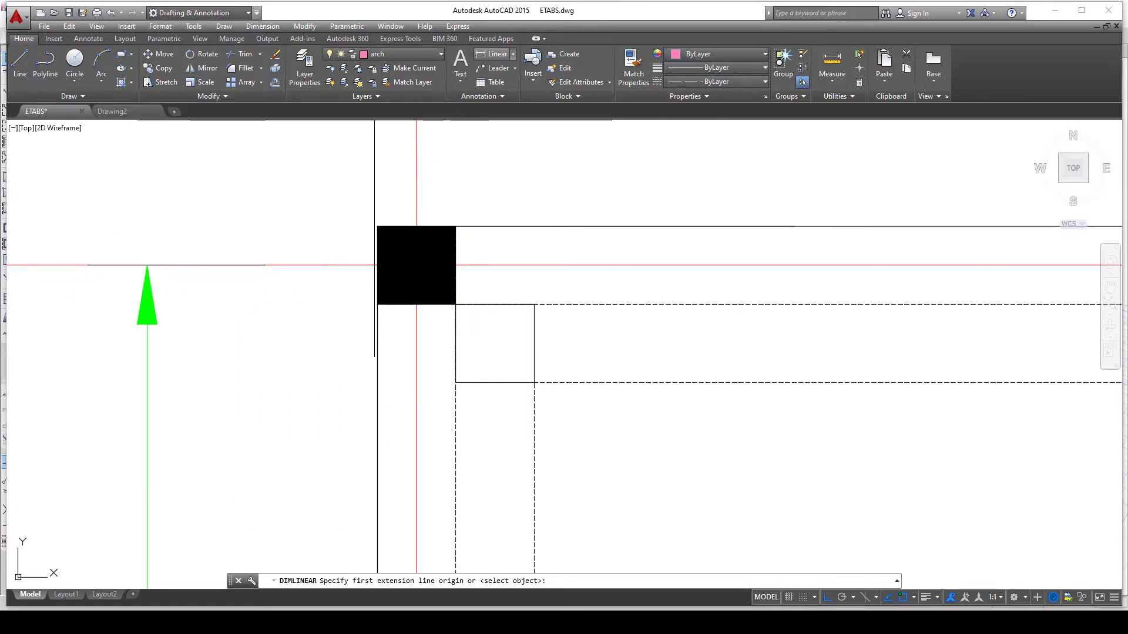
{"action": "left_click", "coordinate": [377, 226]}
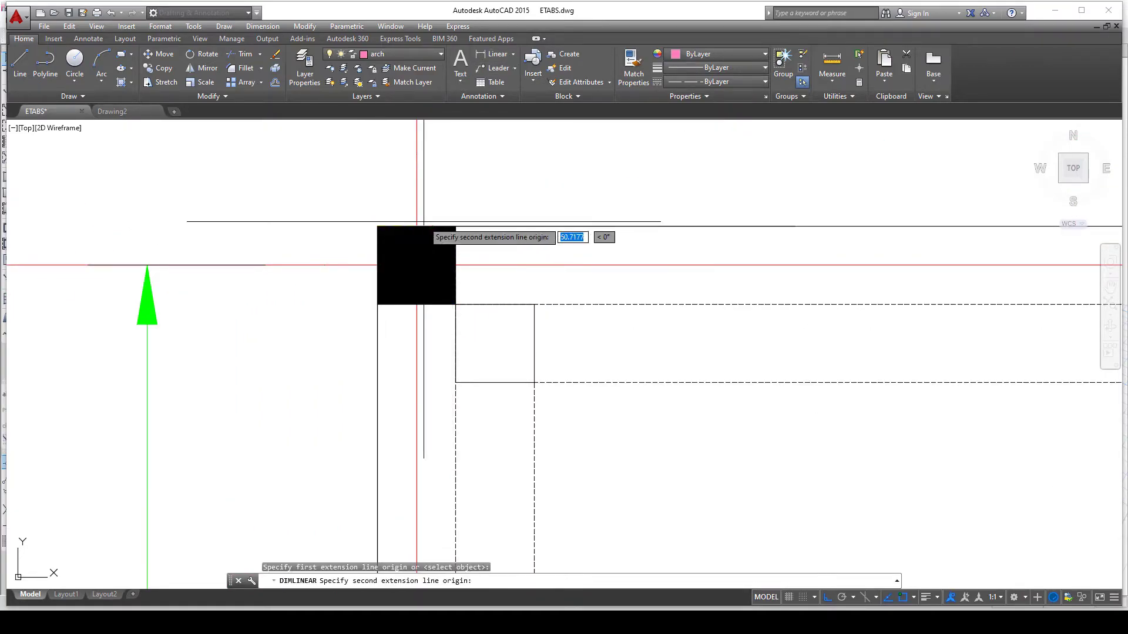
{"action": "left_click", "coordinate": [455, 226]}
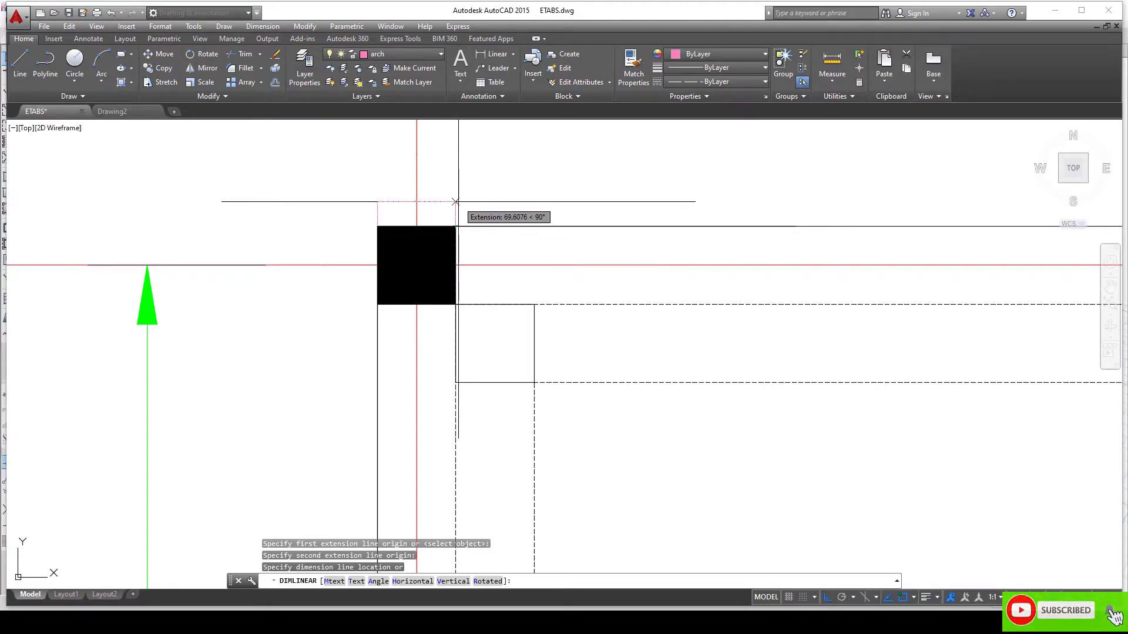
{"action": "key", "text": "Escape"}
{"action": "scroll", "coordinate": [350, 265], "scroll_direction": "down", "scroll_amount": 8}
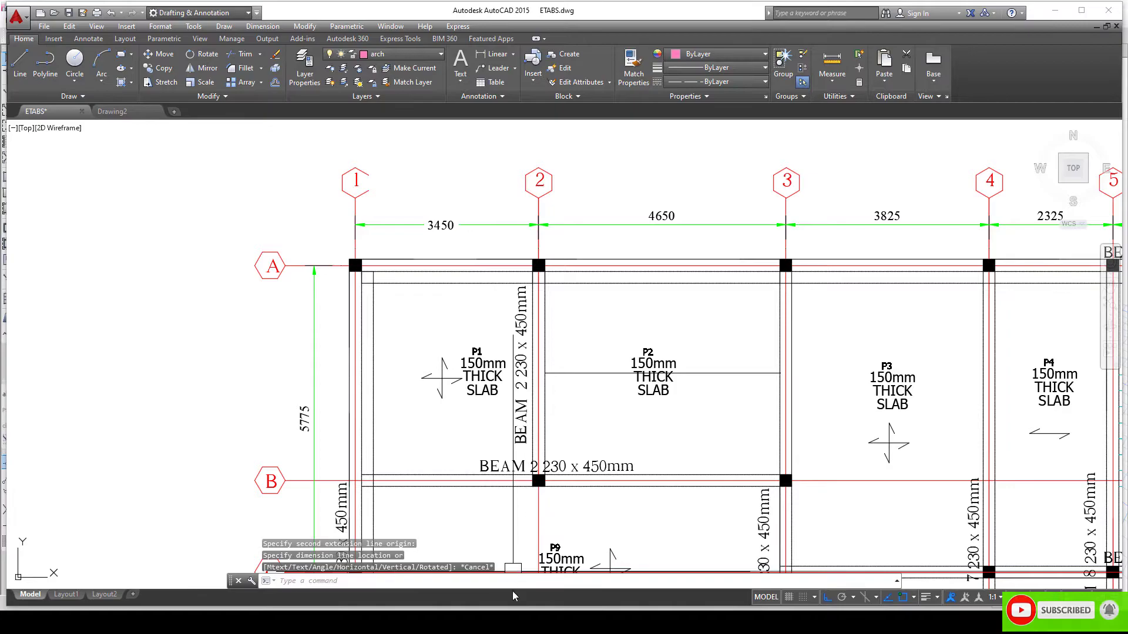
- Switch to ETABS and open the ETABS DXF file for import as architectural grids
{"action": "mouse_move", "coordinate": [521, 623]}
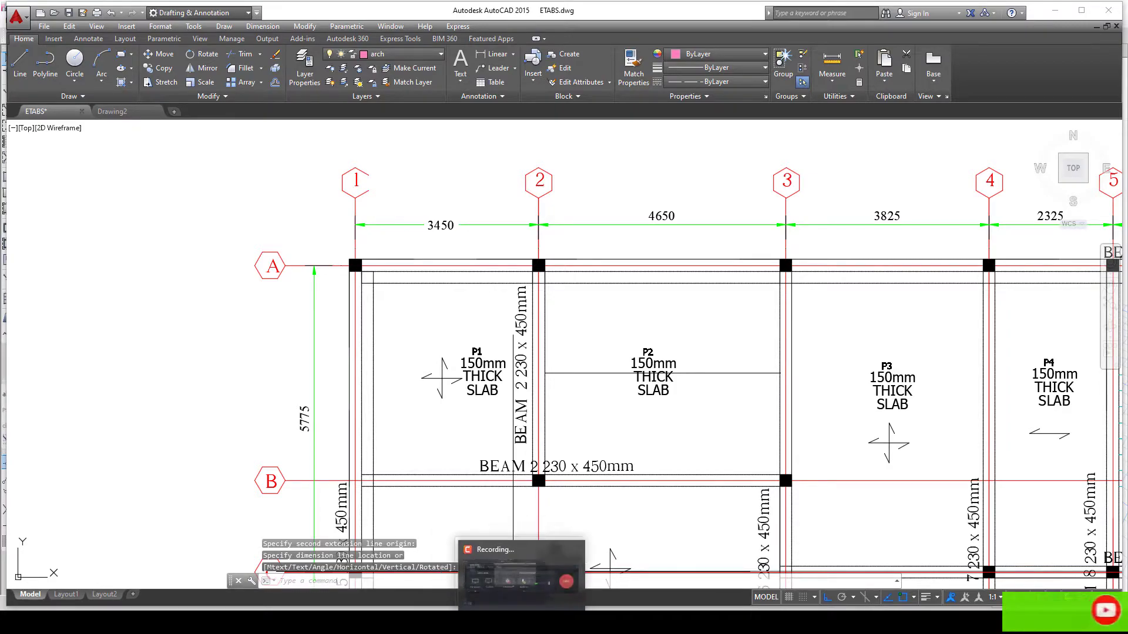
{"action": "left_click", "coordinate": [382, 566]}
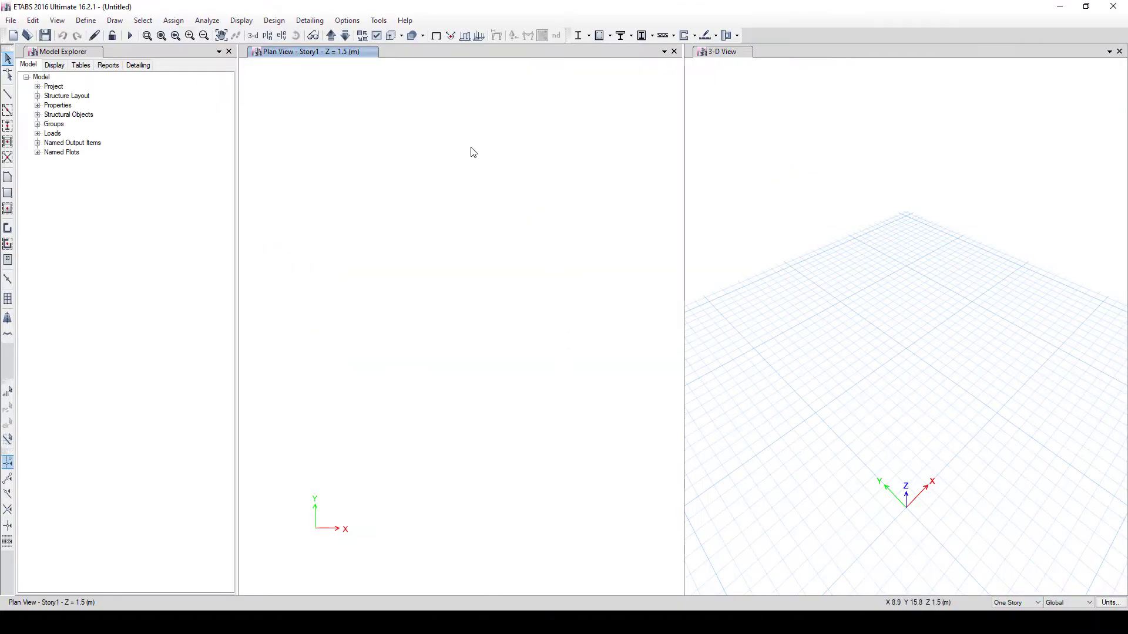
{"action": "scroll", "coordinate": [408, 229], "scroll_direction": "down", "scroll_amount": 3}
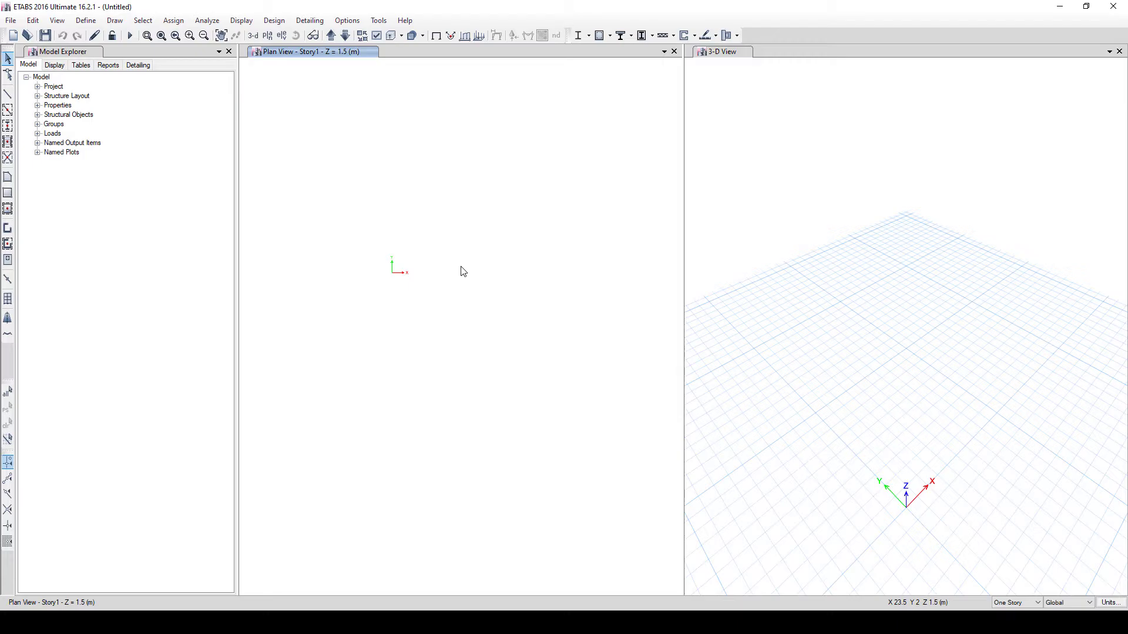
{"action": "middle_click_drag", "start_coordinate": [420, 262], "coordinate": [381, 418]}
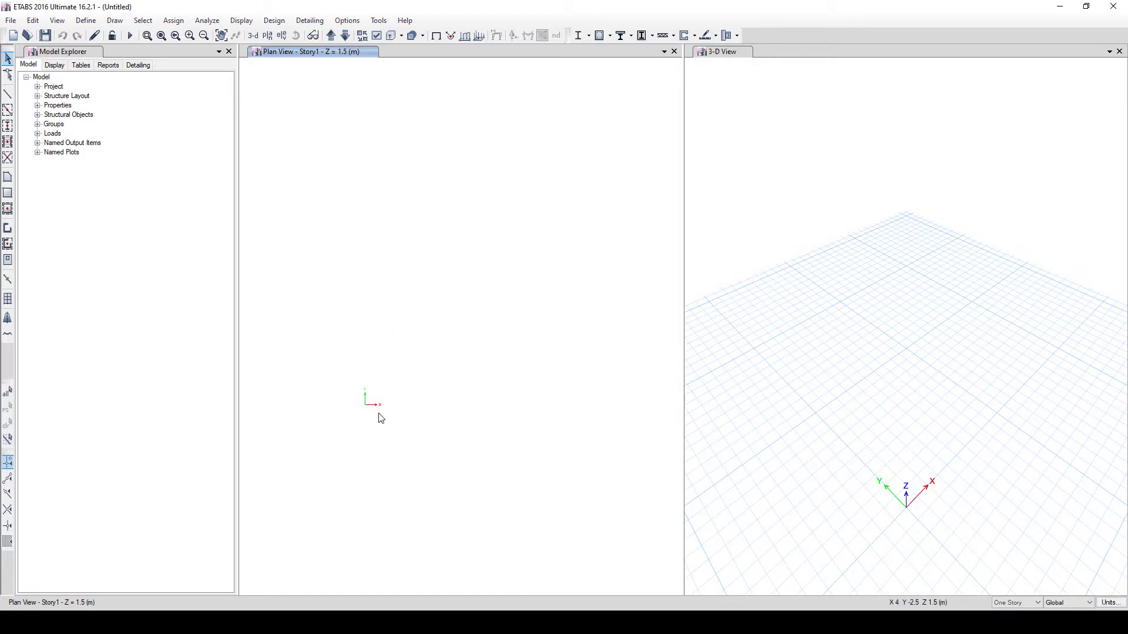
{"action": "left_click", "coordinate": [12, 22]}
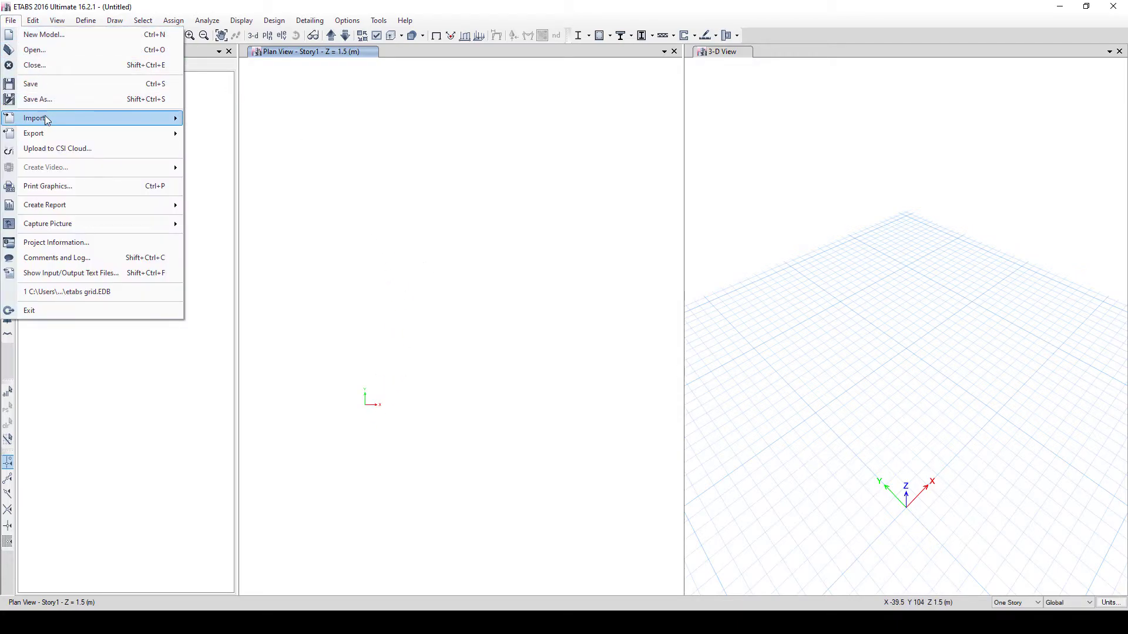
{"action": "mouse_move", "coordinate": [45, 115]}
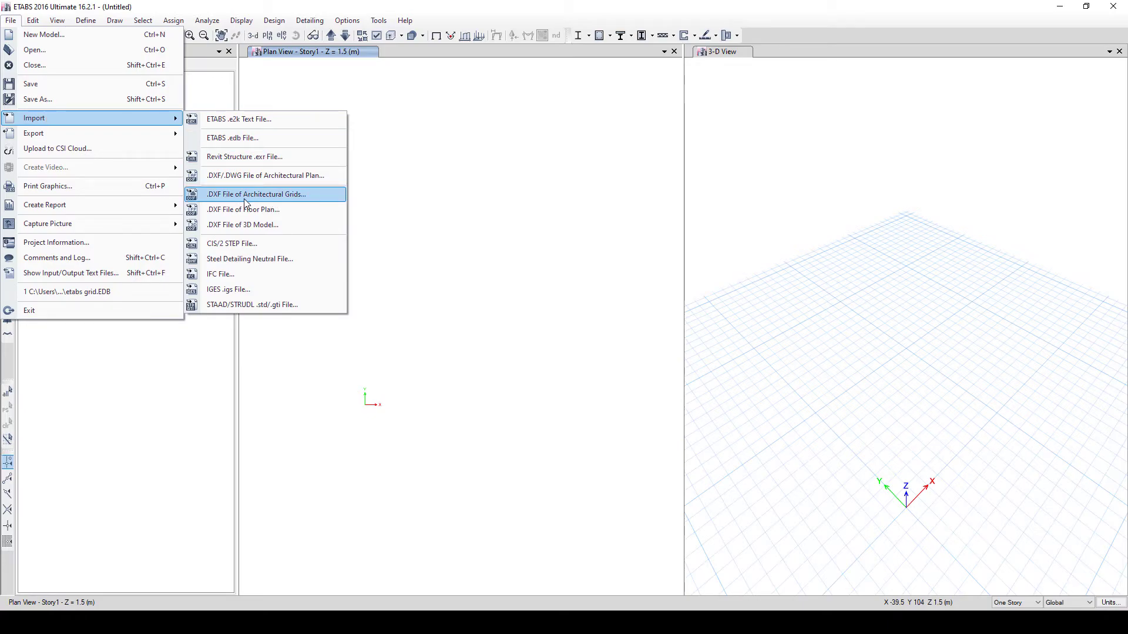
{"action": "left_click", "coordinate": [302, 193]}
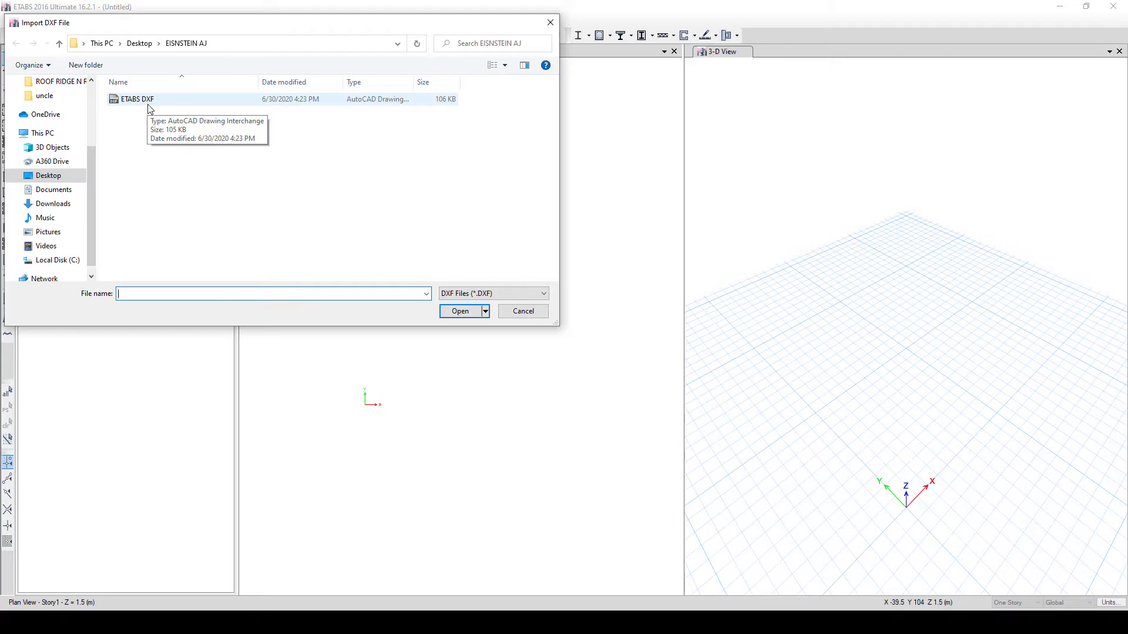
{"action": "left_click", "coordinate": [148, 104]}
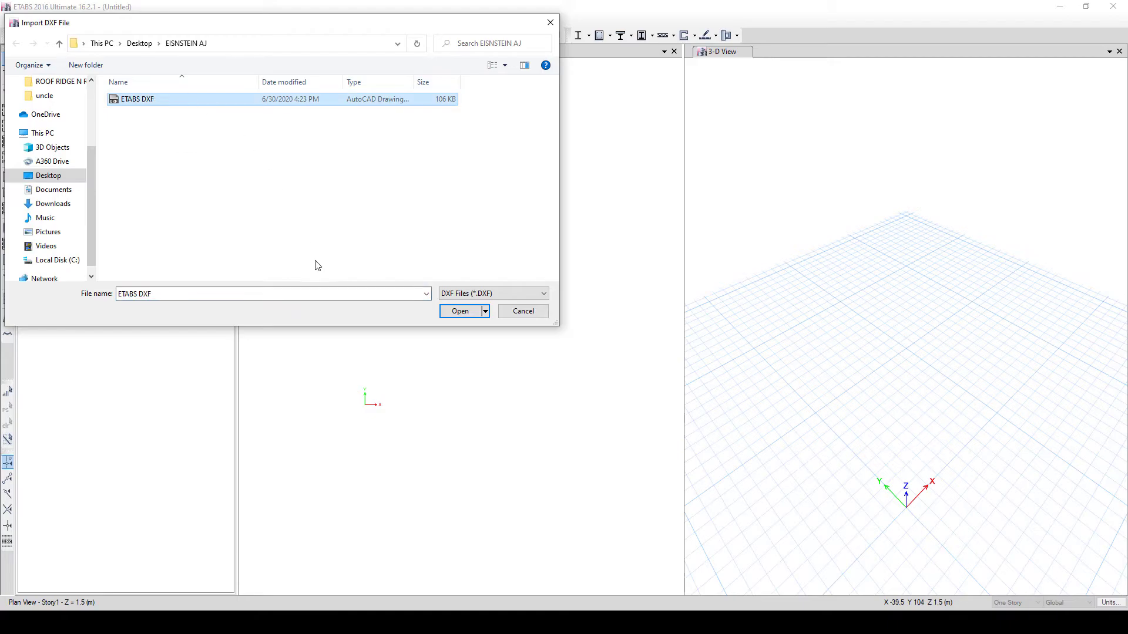
{"action": "left_click", "coordinate": [453, 315]}
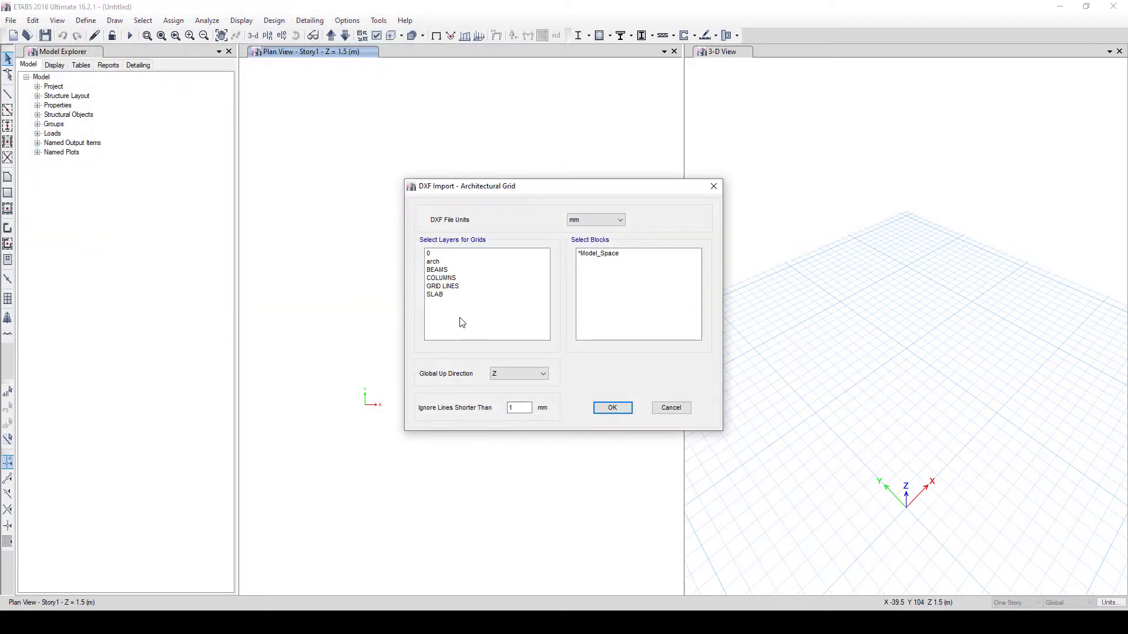
- Import the grids from the GRID LINES layer with mm units and save the model as ETABS GRID
{"action": "left_click", "coordinate": [442, 288]}
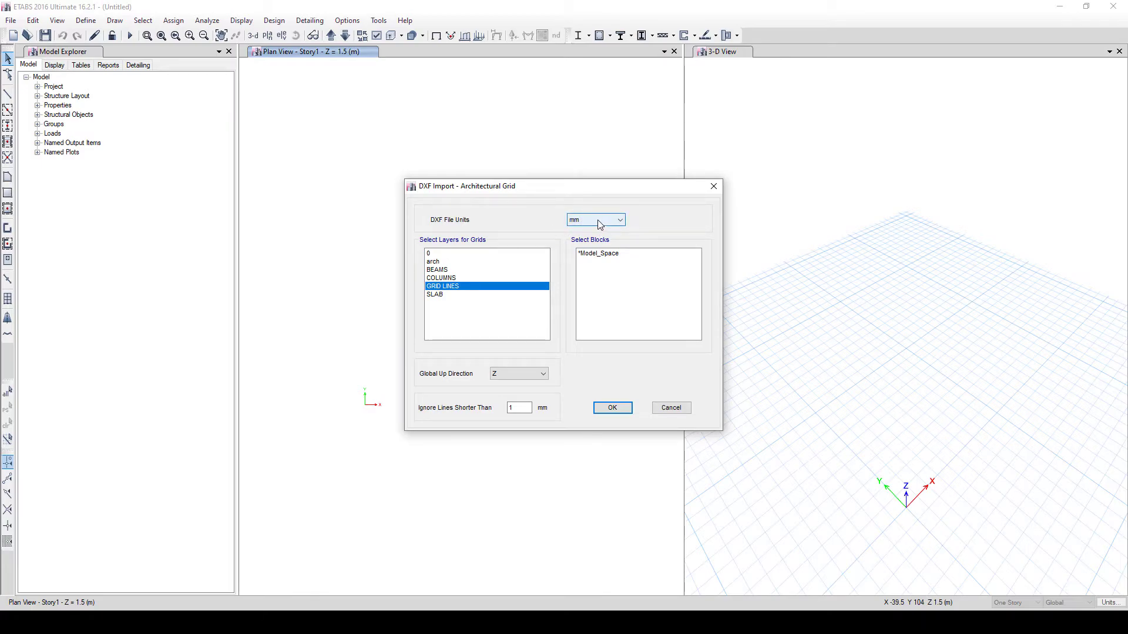
{"action": "left_click", "coordinate": [612, 409]}
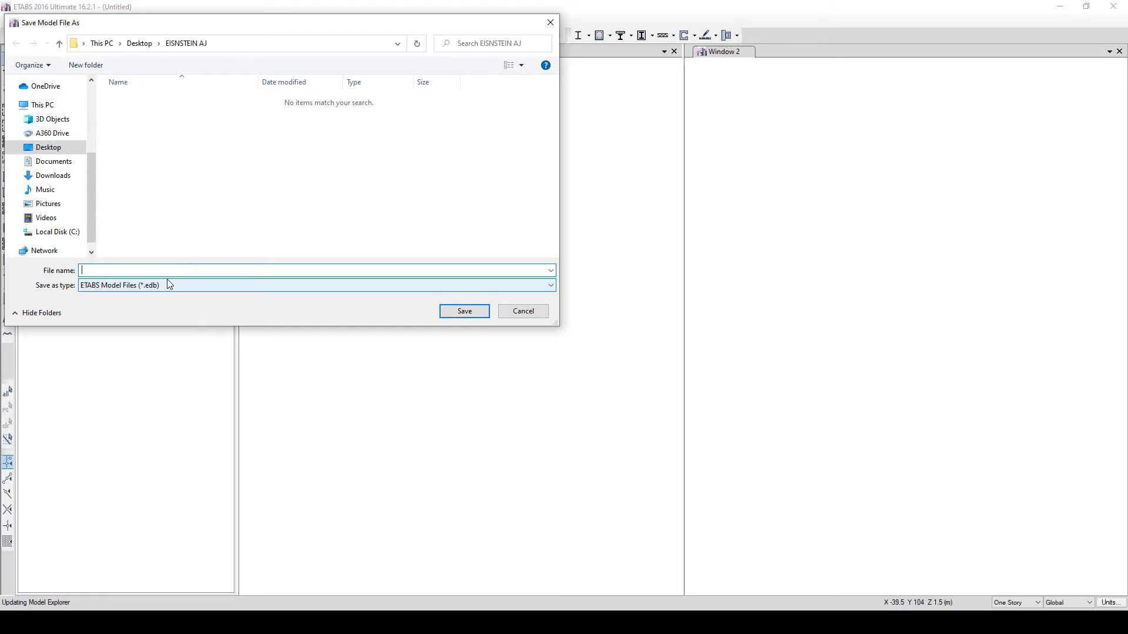
{"action": "type", "text": "ETABS GRID"}
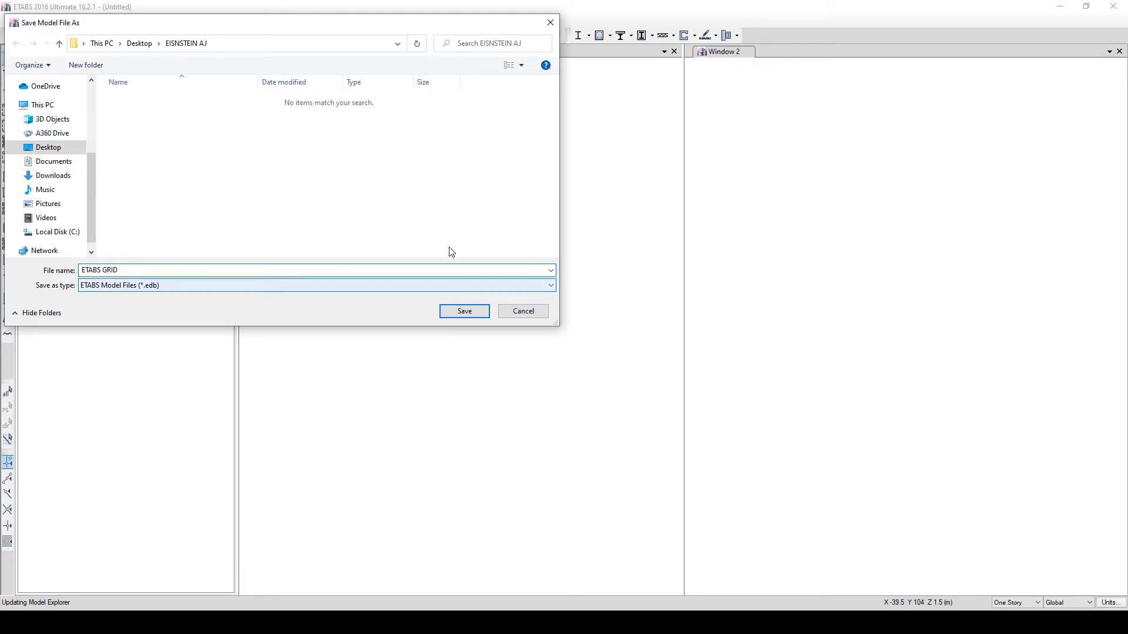
{"action": "left_click", "coordinate": [465, 311]}
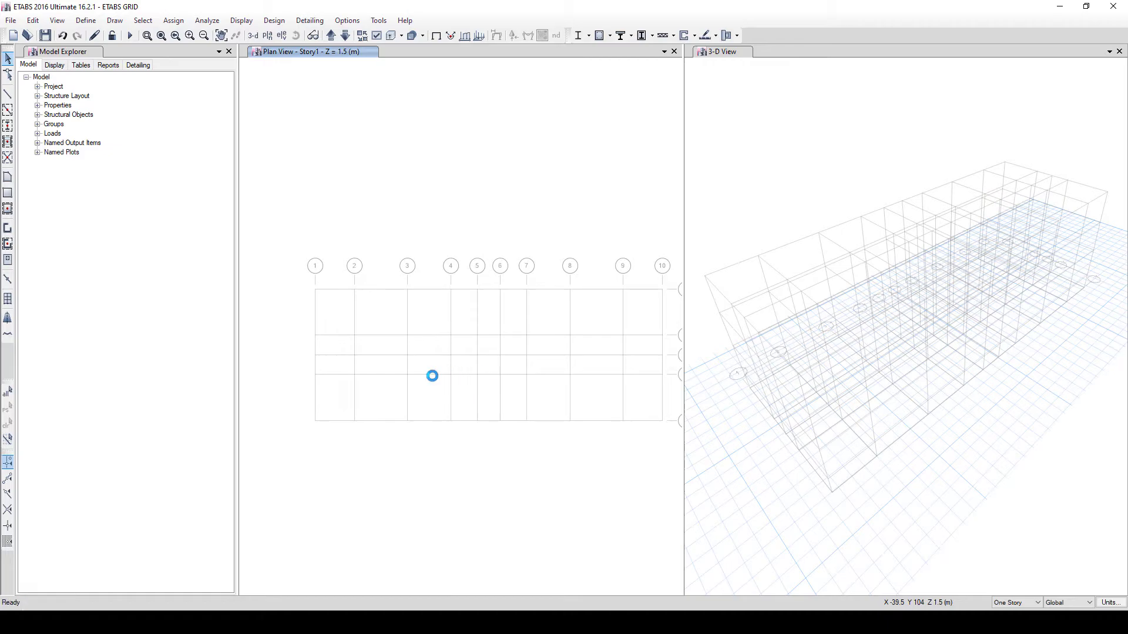
- Open the data of grid system G1 and rename Y grids 1 and 2 as A and B
{"action": "middle_click_drag", "start_coordinate": [546, 341], "coordinate": [462, 359]}
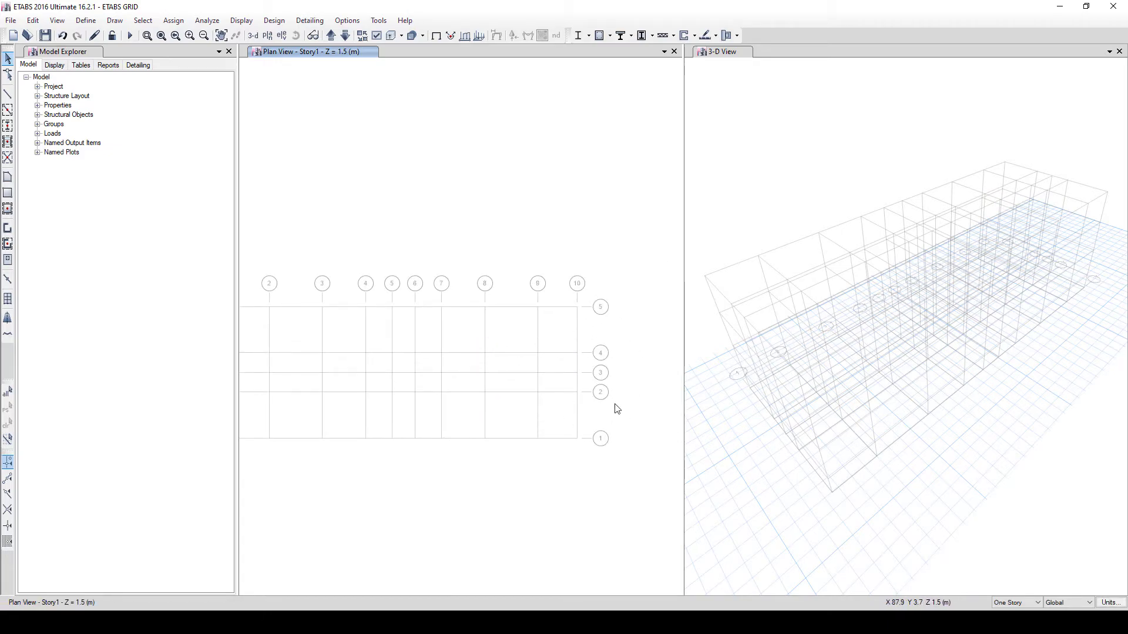
{"action": "middle_click_drag", "start_coordinate": [317, 335], "coordinate": [325, 312]}
{"action": "middle_click_drag", "start_coordinate": [547, 356], "coordinate": [485, 352]}
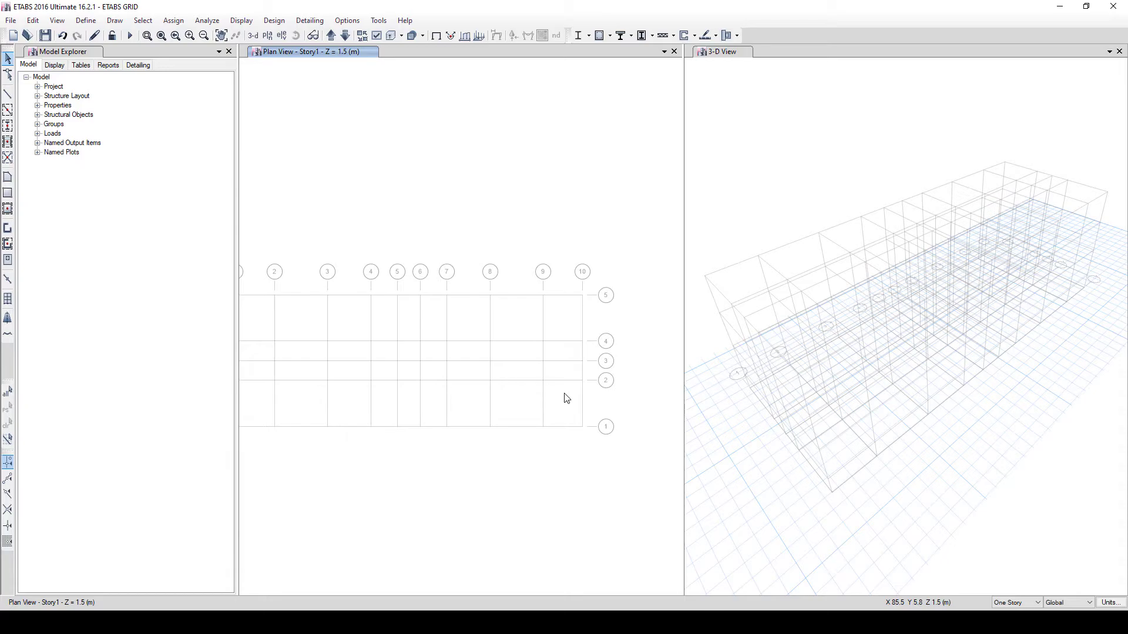
{"action": "right_click", "coordinate": [554, 368]}
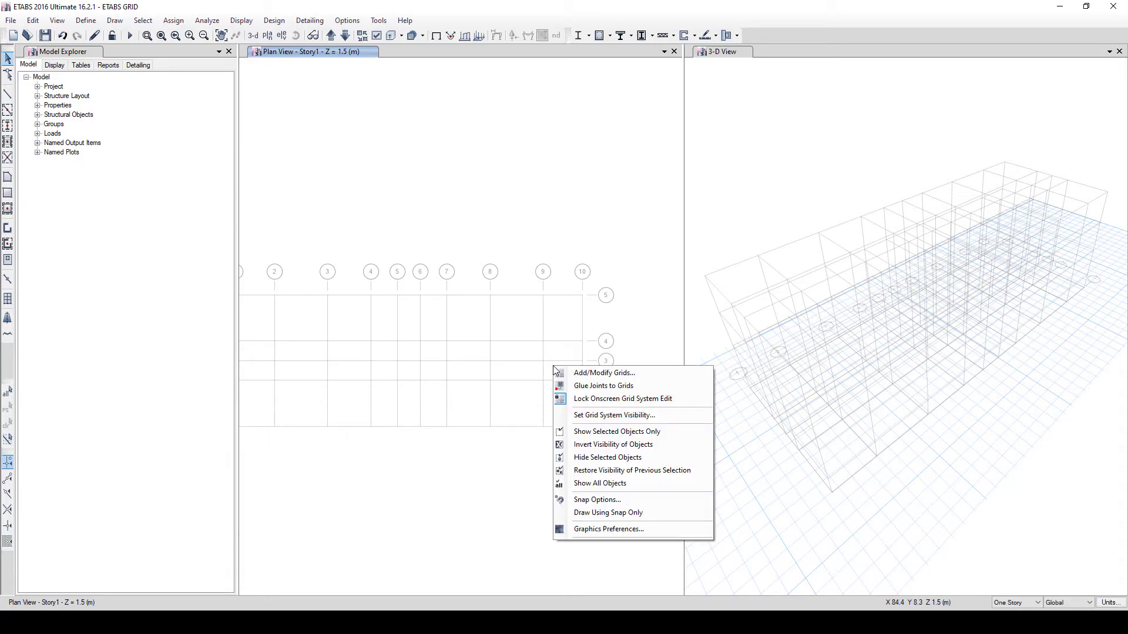
{"action": "left_click", "coordinate": [588, 375]}
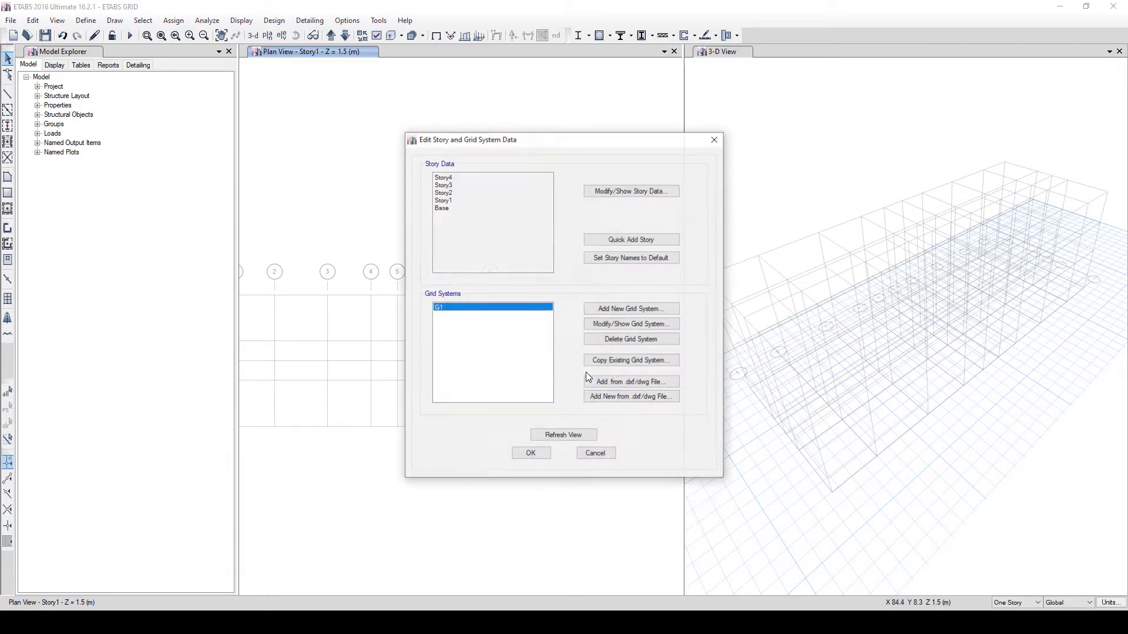
{"action": "left_click", "coordinate": [611, 324]}
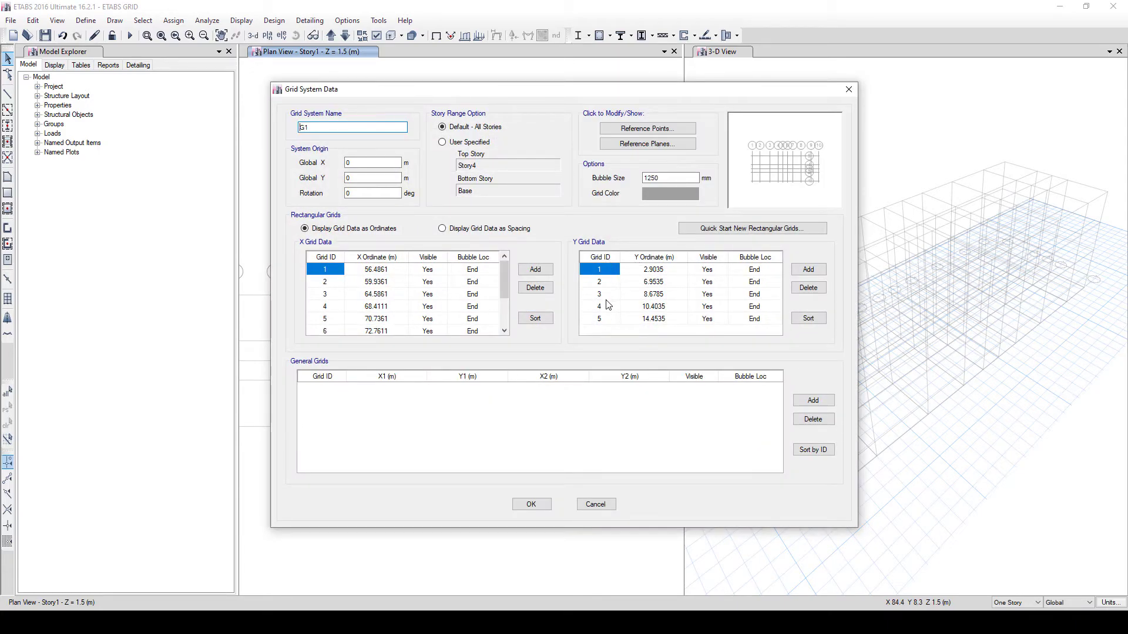
{"action": "left_click", "coordinate": [597, 269]}
{"action": "left_click", "coordinate": [611, 284]}
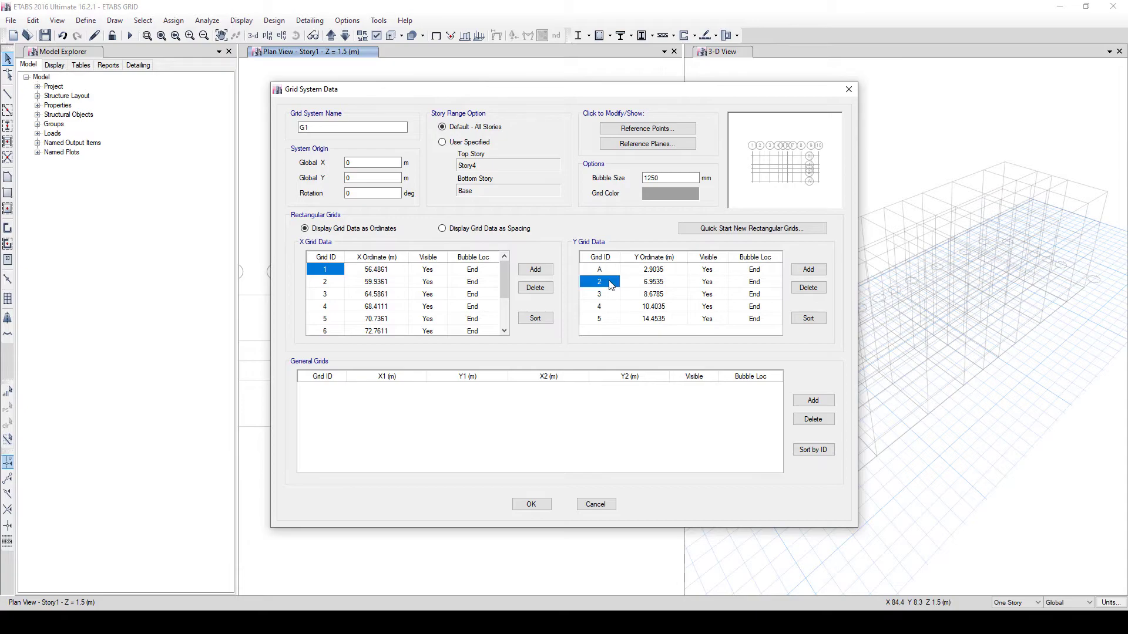
{"action": "left_click", "coordinate": [610, 283]}
- Rename Y grids 3, 4 and 5 as C, D and E and accept the grid system changes
{"action": "left_click", "coordinate": [607, 296]}
{"action": "left_click", "coordinate": [607, 296]}
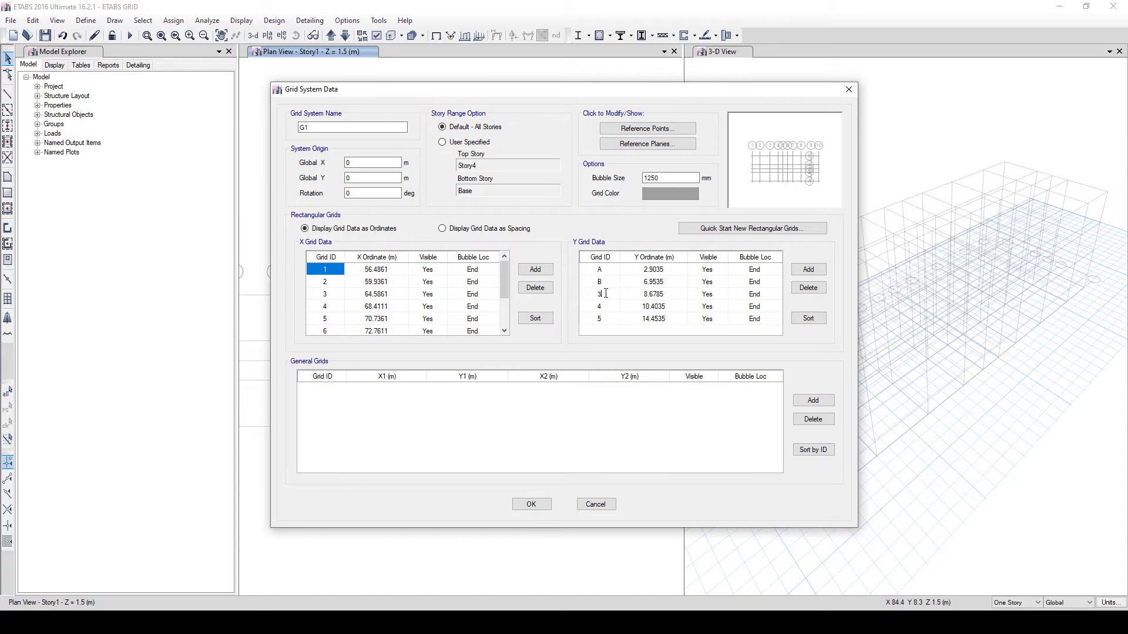
{"action": "type", "text": "C"}
{"action": "left_click", "coordinate": [601, 307]}
{"action": "left_click", "coordinate": [602, 320]}
{"action": "left_click", "coordinate": [602, 321]}
{"action": "left_click", "coordinate": [533, 503]}
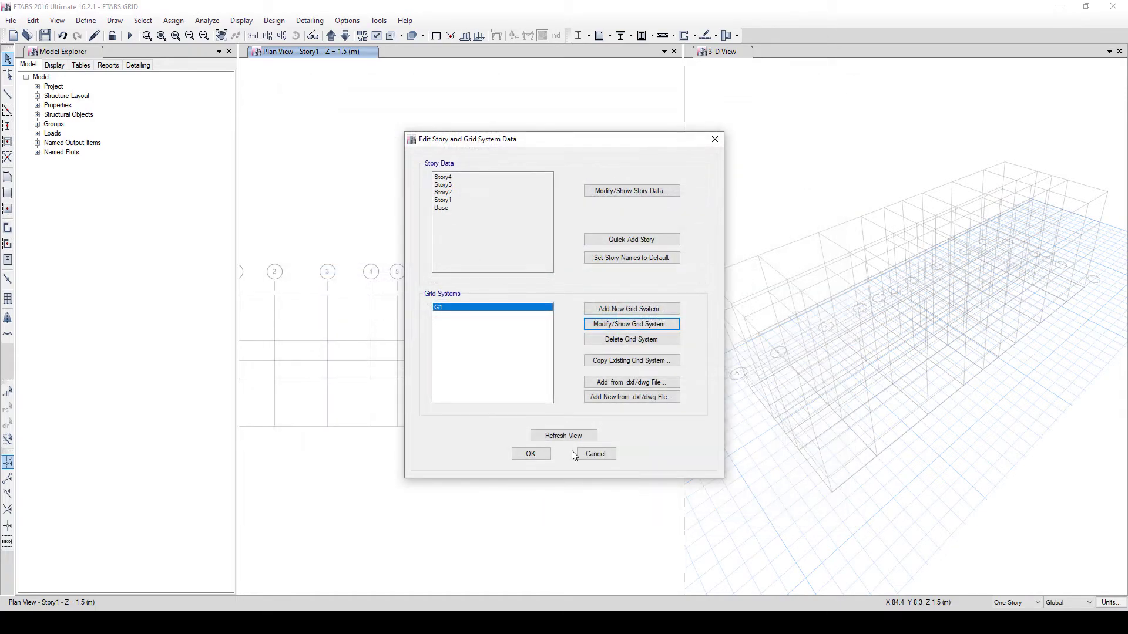
{"action": "left_click", "coordinate": [543, 459]}
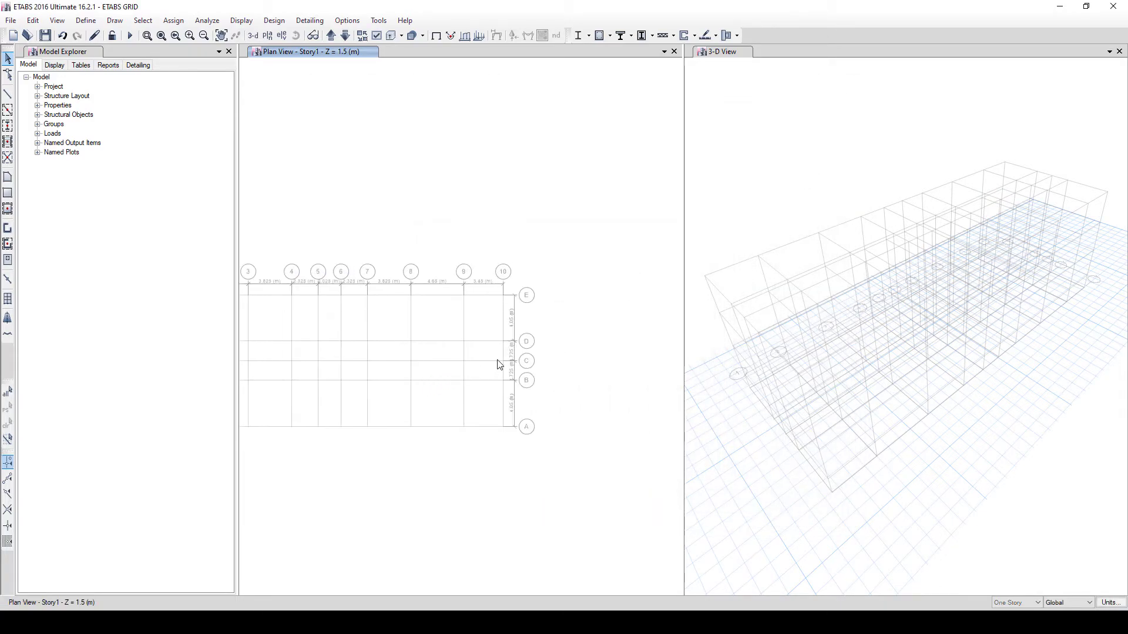
- Turn off the dimension lines between the grids in the Story1 plan view
{"action": "scroll", "coordinate": [517, 391], "scroll_direction": "up", "scroll_amount": 5}
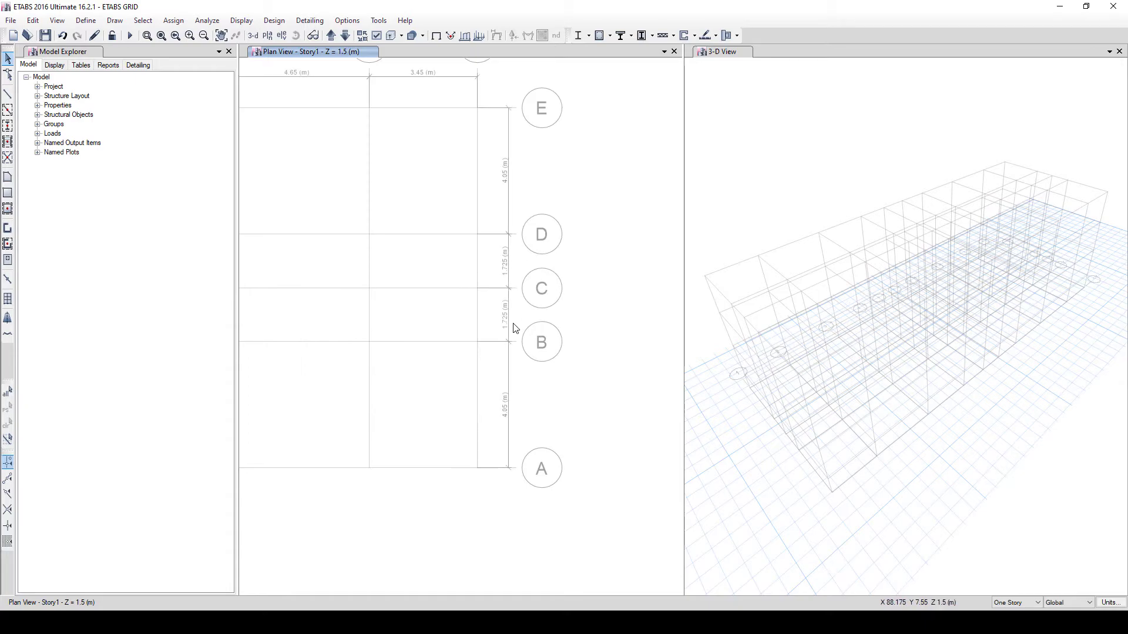
{"action": "middle_click_drag", "start_coordinate": [548, 257], "coordinate": [536, 296]}
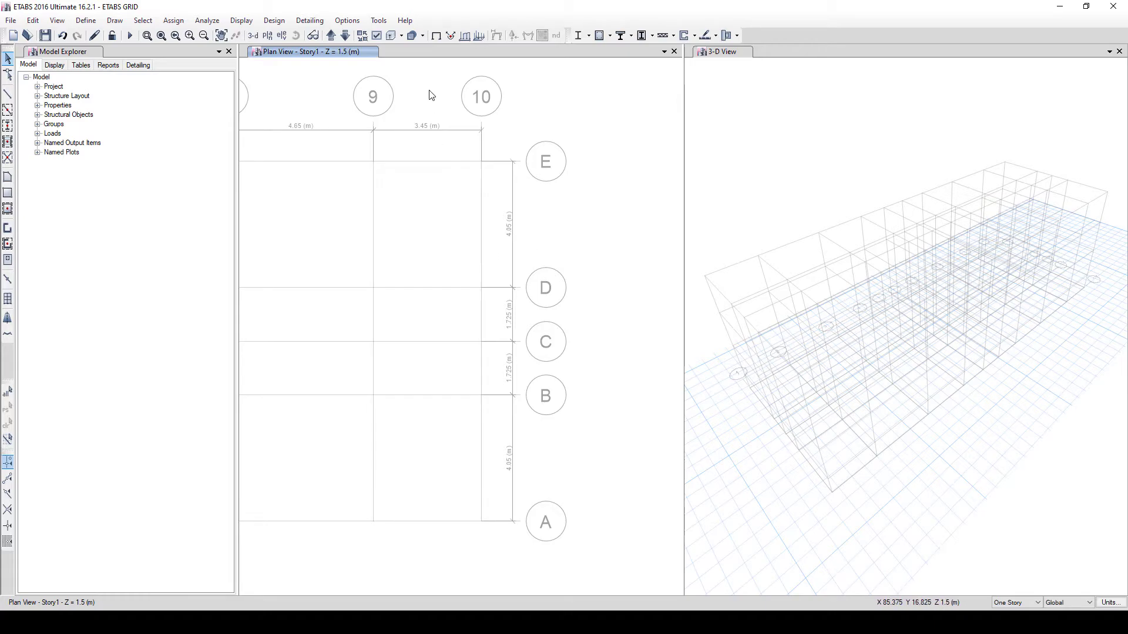
{"action": "left_click", "coordinate": [376, 36]}
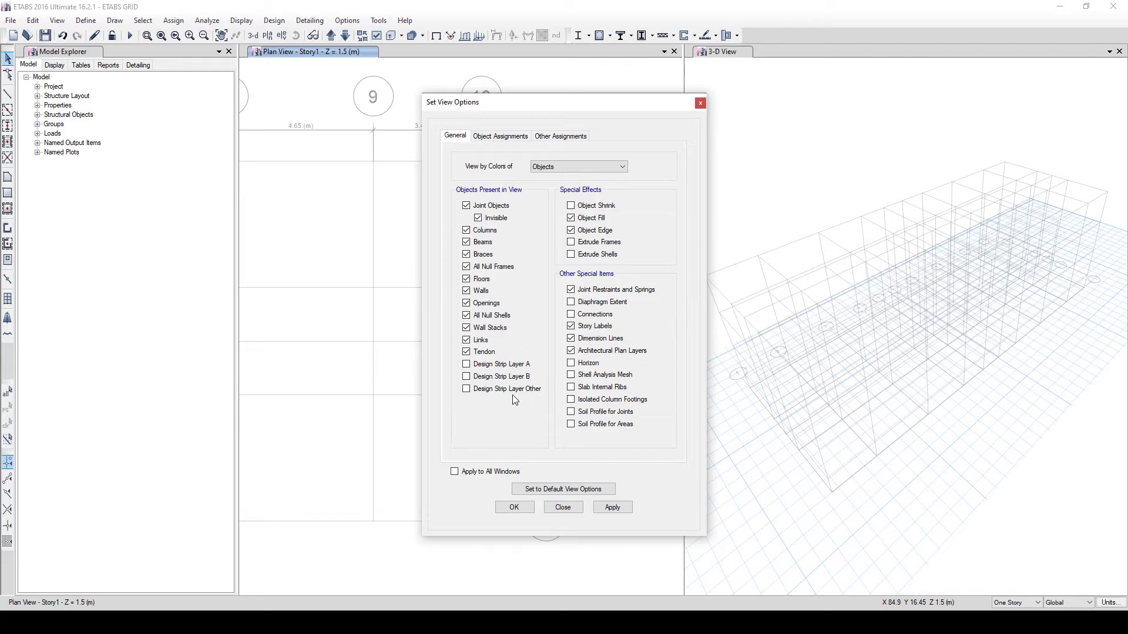
{"action": "left_click", "coordinate": [570, 338]}
{"action": "left_click", "coordinate": [513, 507]}
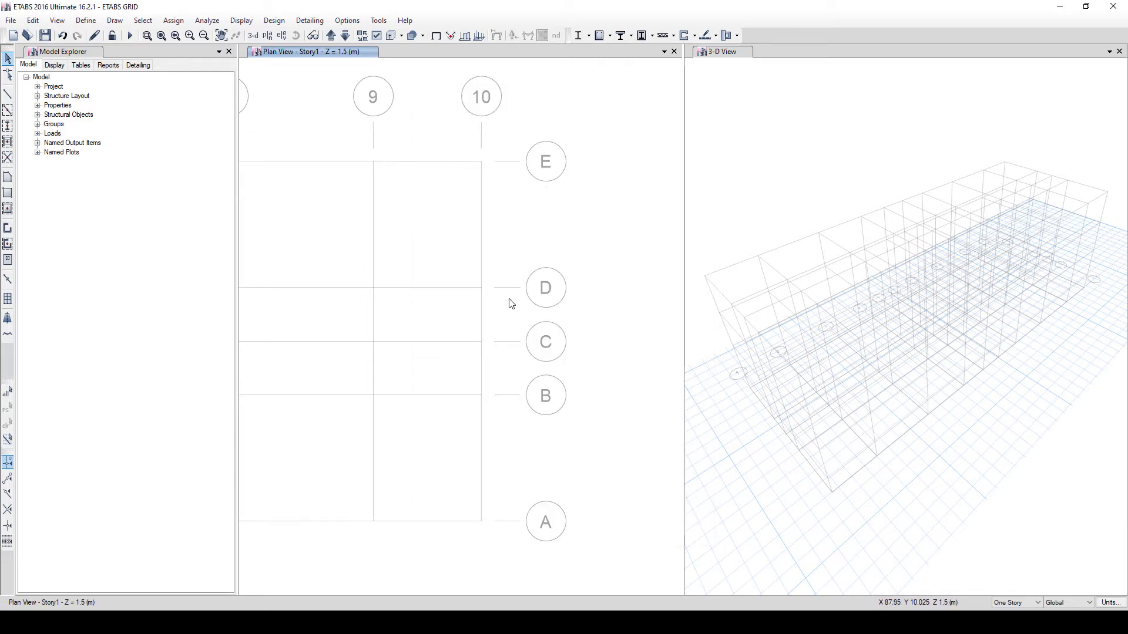
- Open the ETABS DXF file for import as an architectural plan
{"action": "scroll", "coordinate": [531, 294], "scroll_direction": "down", "scroll_amount": 5}
{"action": "scroll", "coordinate": [501, 279], "scroll_direction": "up", "scroll_amount": 3}
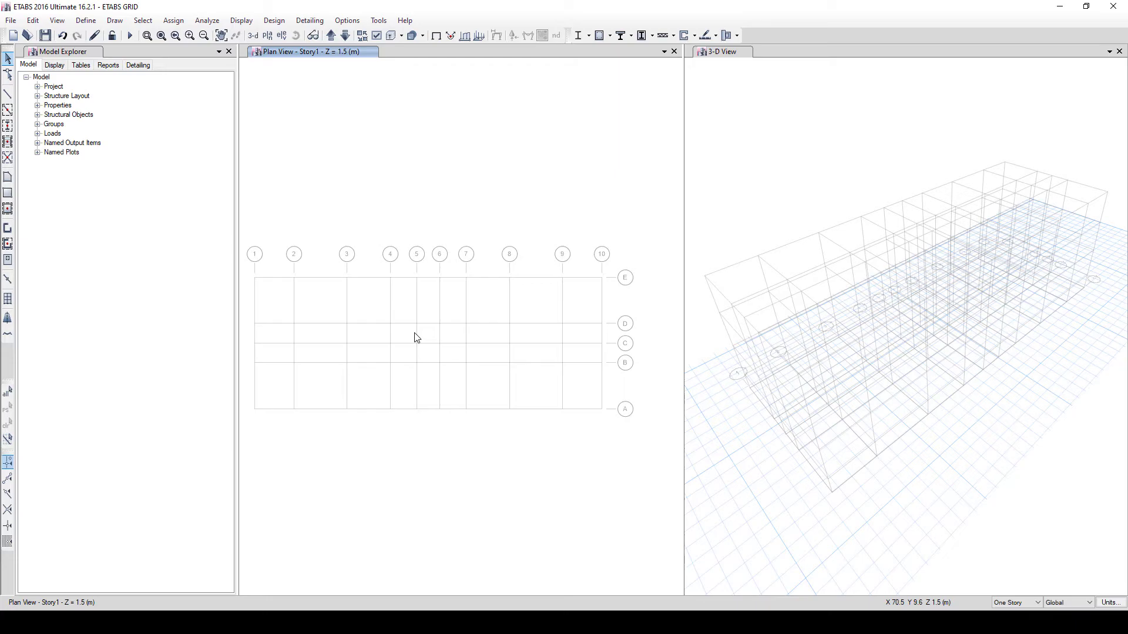
{"action": "left_click", "coordinate": [10, 21]}
{"action": "mouse_move", "coordinate": [47, 126]}
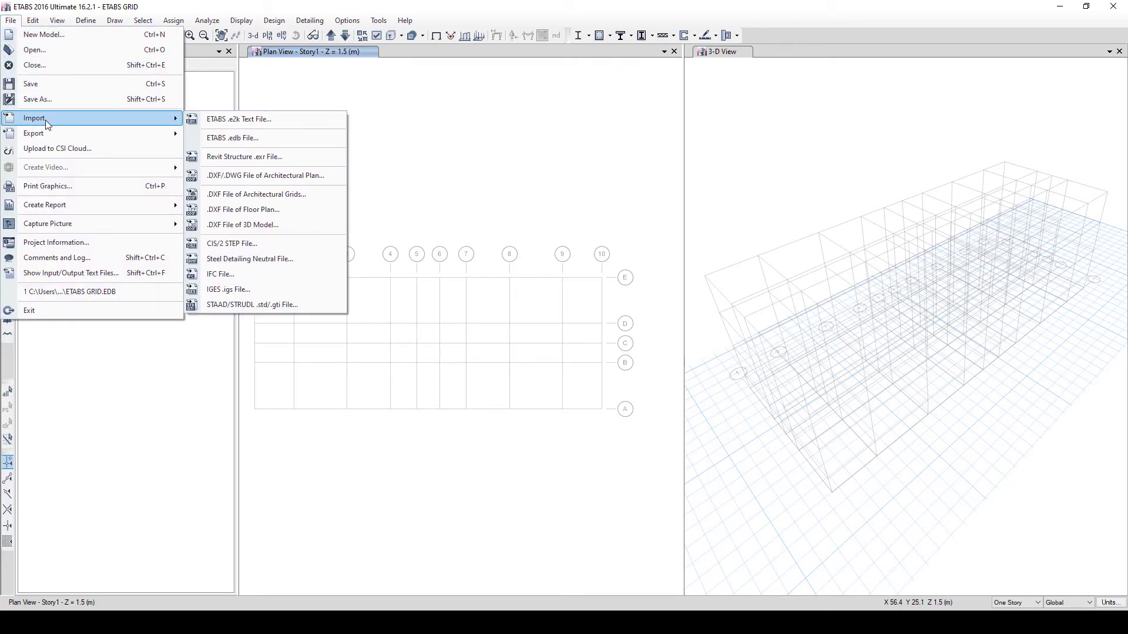
{"action": "left_click", "coordinate": [237, 176]}
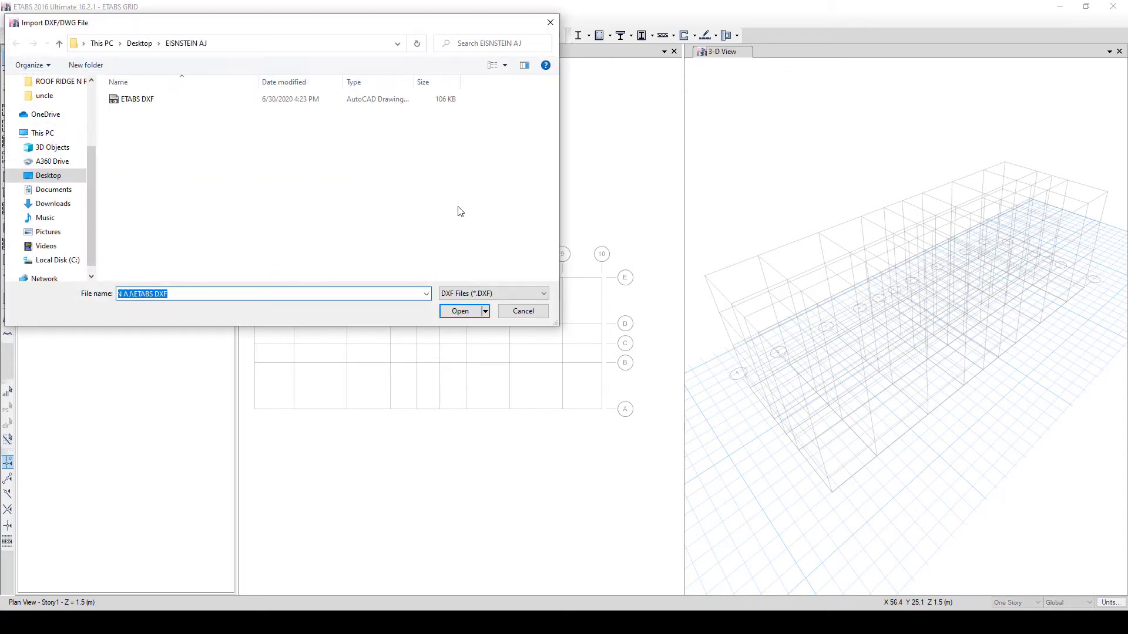
{"action": "left_click", "coordinate": [157, 100]}
{"action": "left_click", "coordinate": [460, 312]}
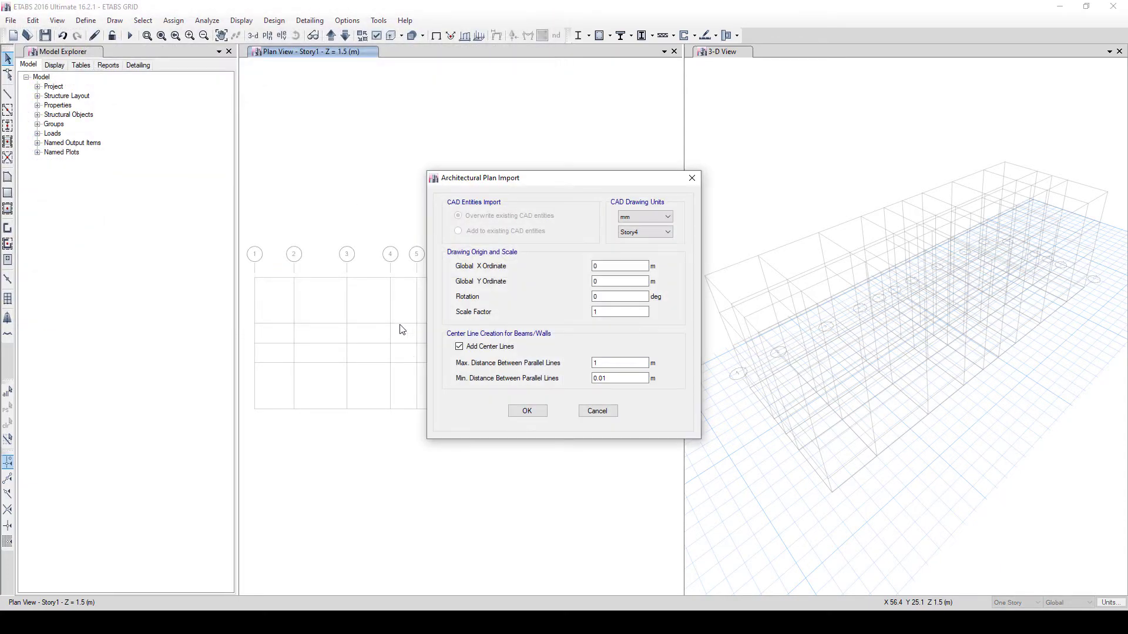
- Import the architectural plan onto Story1 in mm with center line creation for beams and walls turned off
{"action": "left_click", "coordinate": [632, 232]}
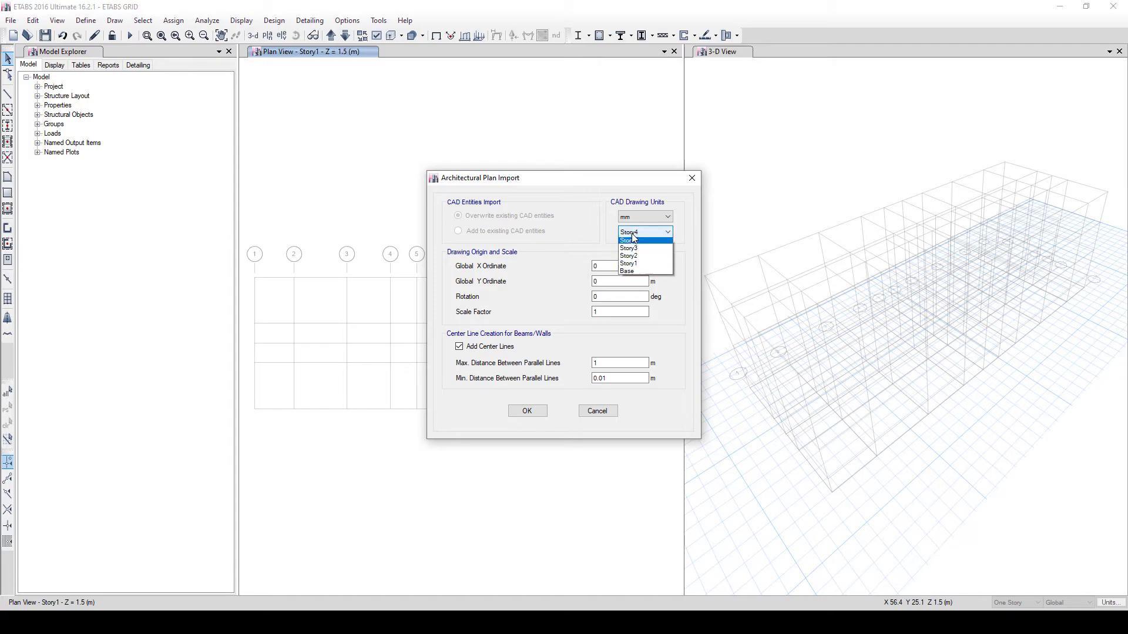
{"action": "left_click", "coordinate": [630, 267]}
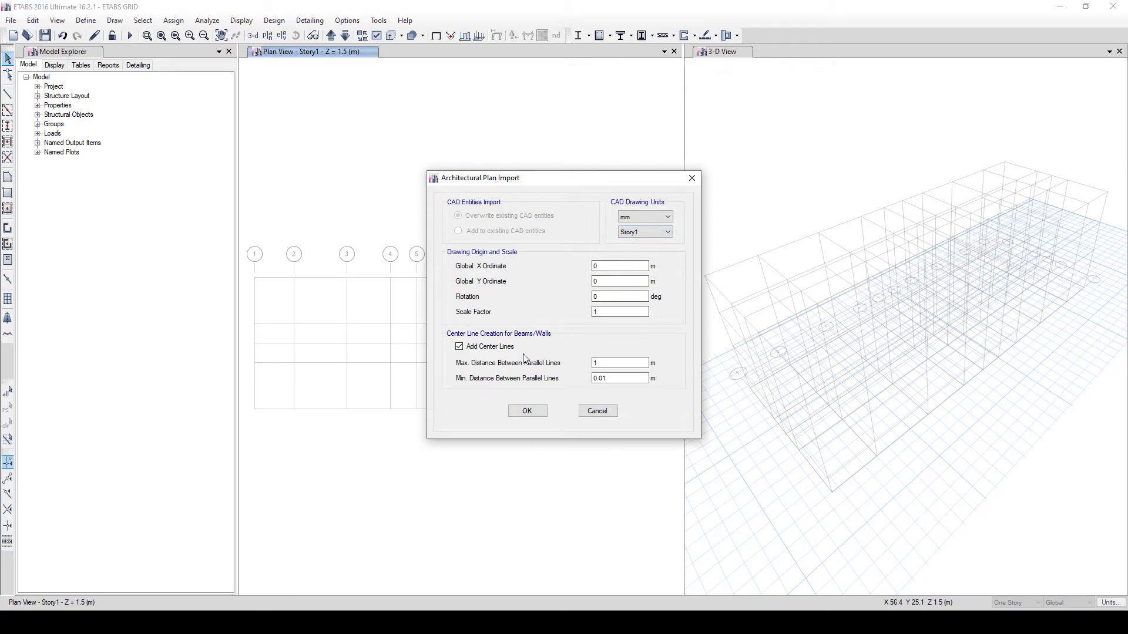
{"action": "left_click", "coordinate": [459, 347]}
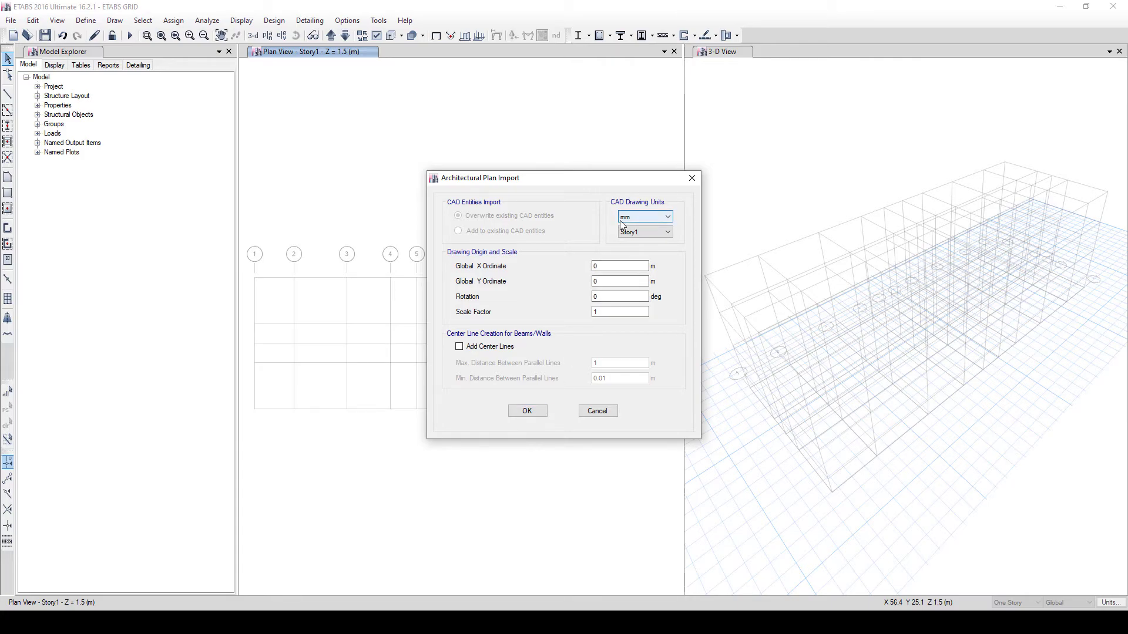
{"action": "left_click", "coordinate": [524, 410]}
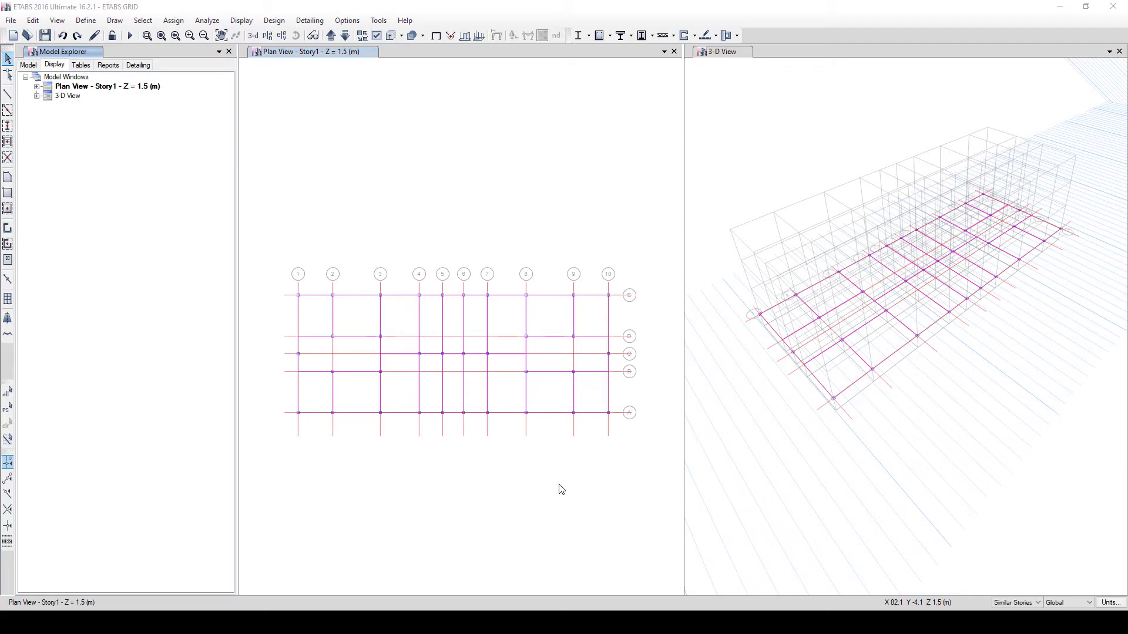
- Hide all architectural plan layers in the Story1 plan view except COLUMNS
{"action": "middle_click_drag", "start_coordinate": [549, 428], "coordinate": [579, 448]}
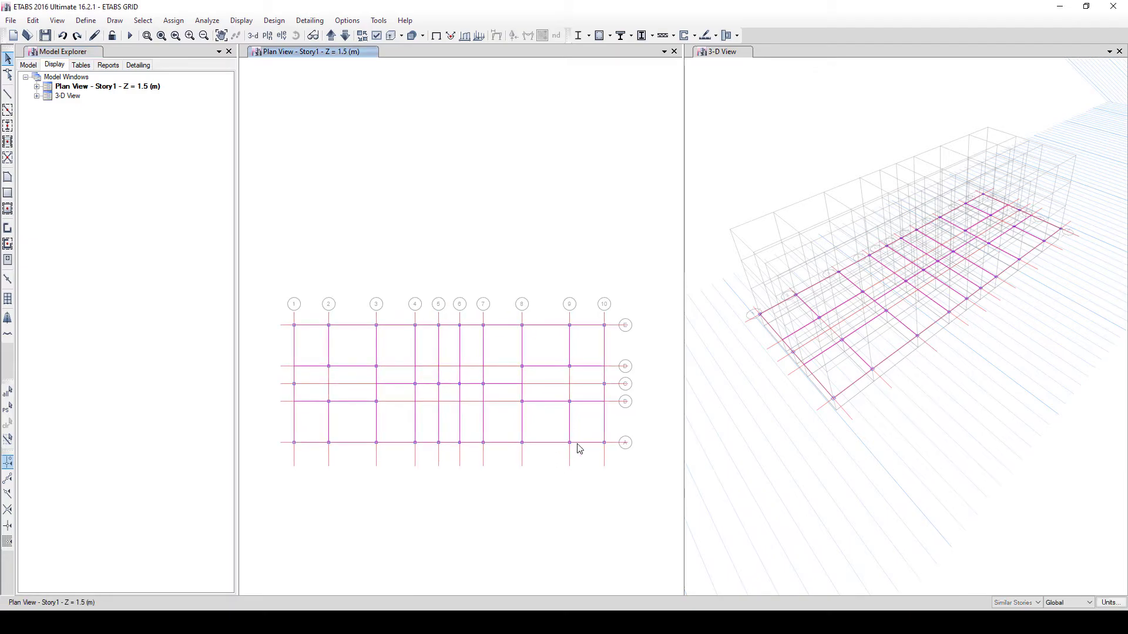
{"action": "left_click", "coordinate": [347, 21]}
{"action": "left_click", "coordinate": [380, 107]}
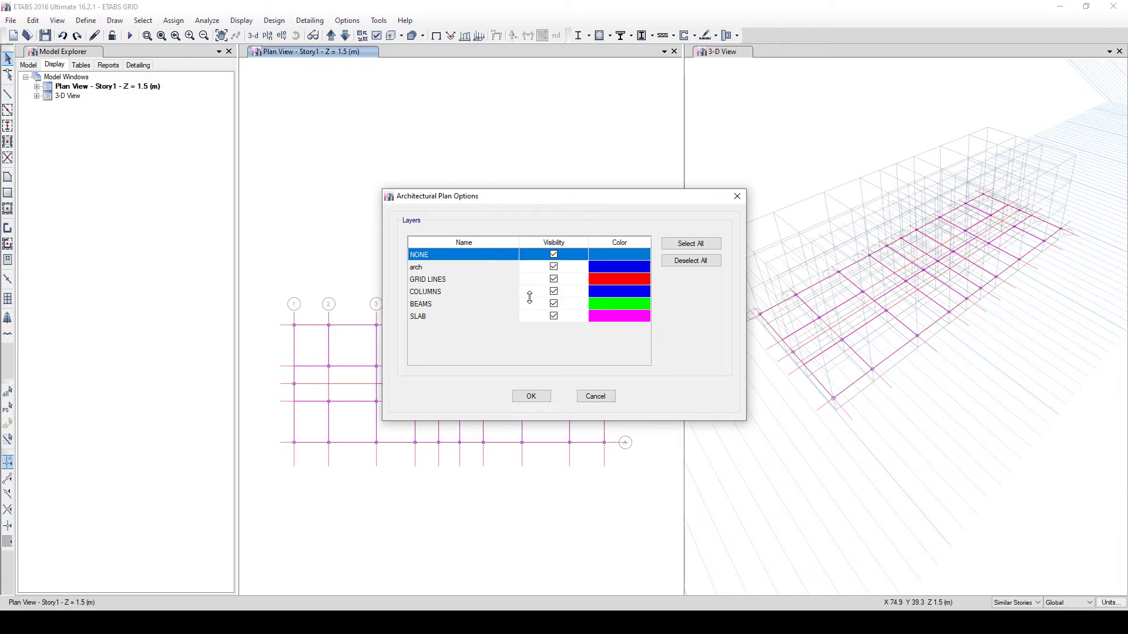
{"action": "left_click", "coordinate": [682, 260]}
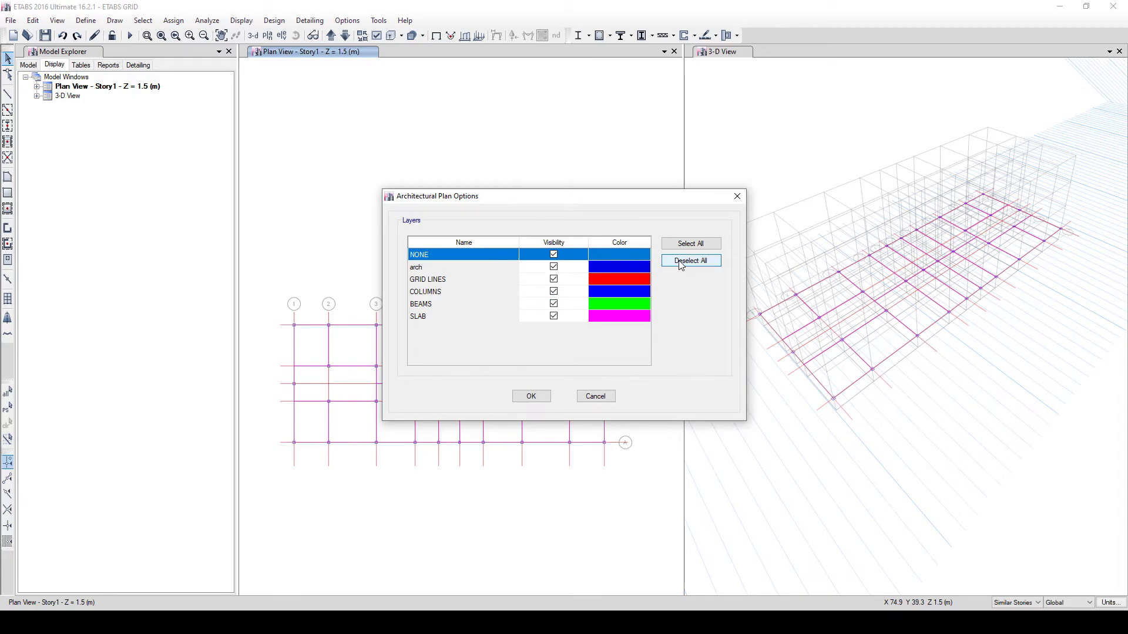
{"action": "left_click", "coordinate": [553, 292]}
{"action": "left_click", "coordinate": [531, 397]}
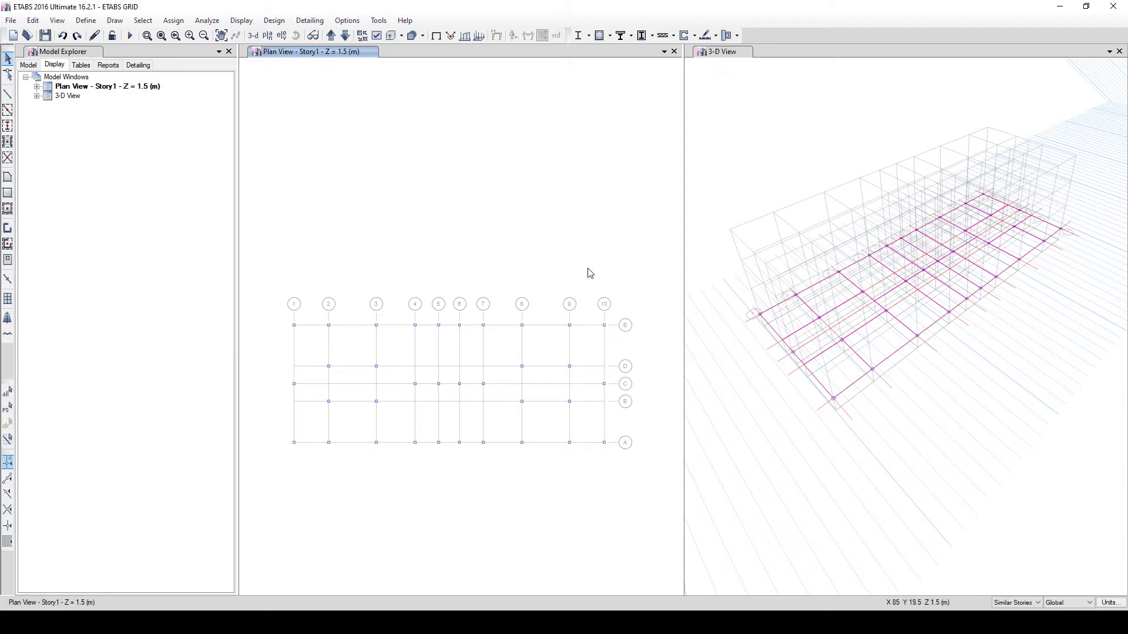
- With Similar Stories as the drawing scope, add column objects from the COLUMNS architectural layer of the Story1 plan view
{"action": "left_click", "coordinate": [1018, 605]}
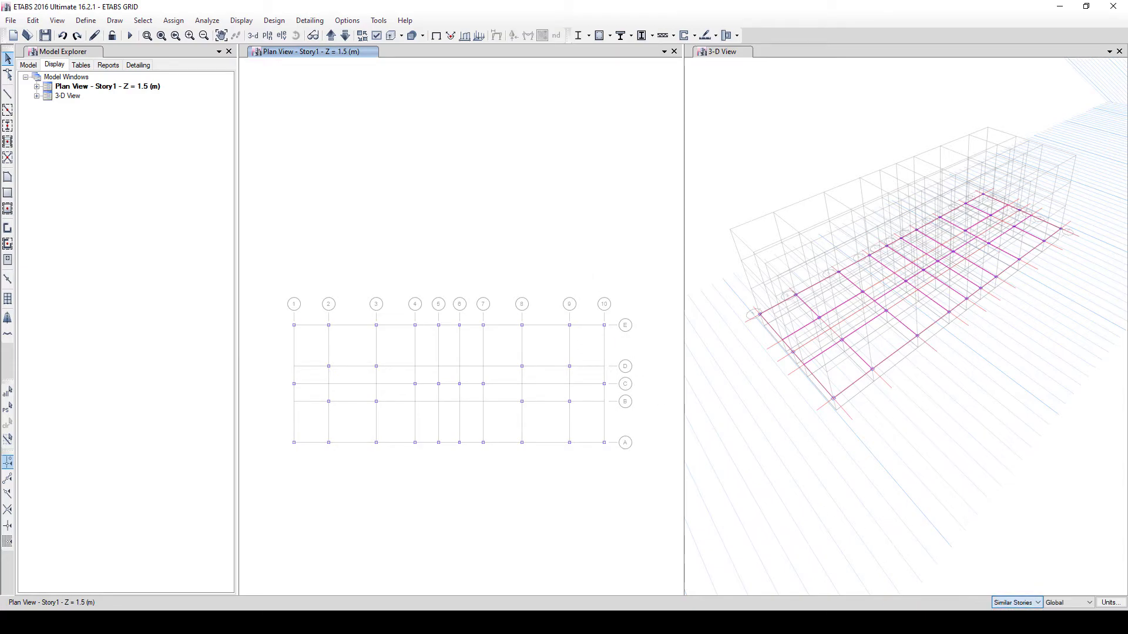
{"action": "left_click", "coordinate": [1018, 606]}
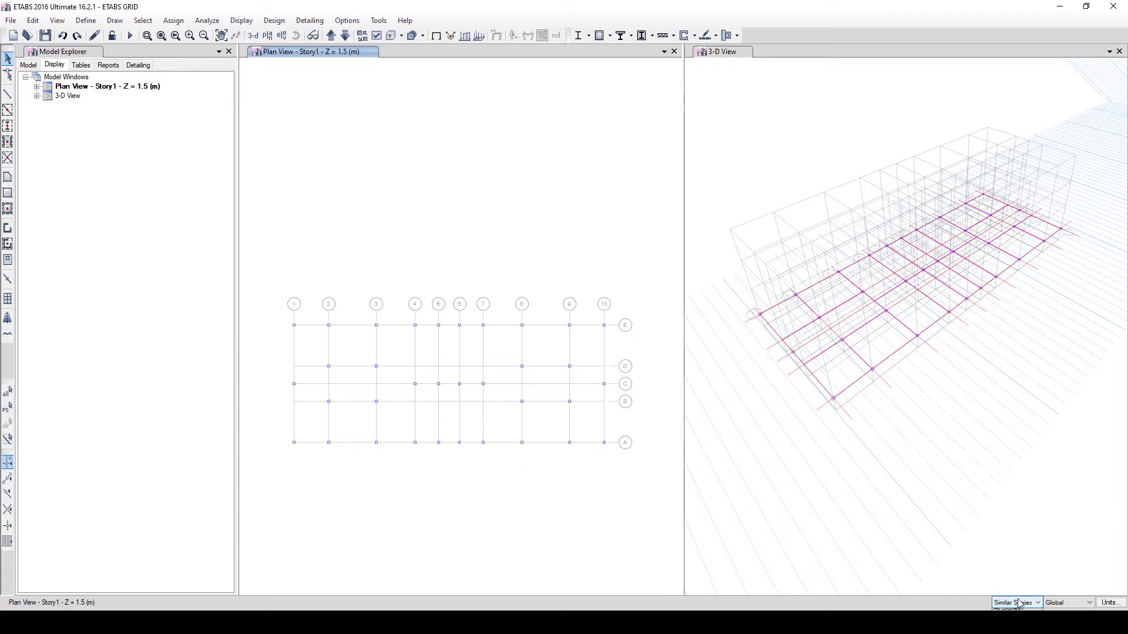
{"action": "left_click", "coordinate": [1008, 607]}
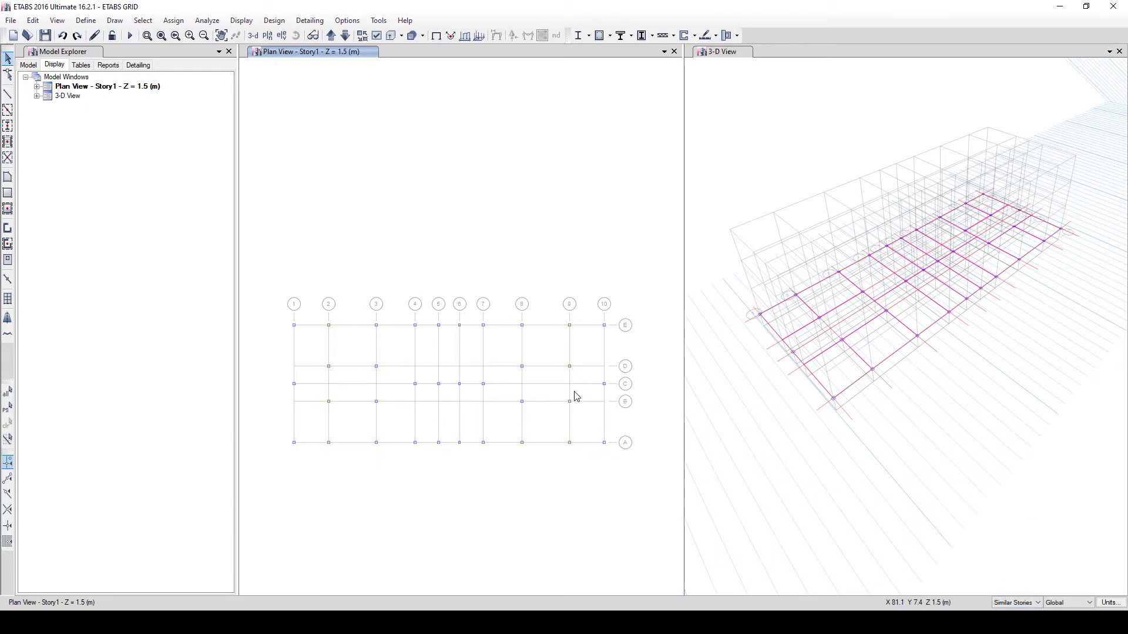
{"action": "middle_click_drag", "start_coordinate": [604, 410], "coordinate": [600, 407]}
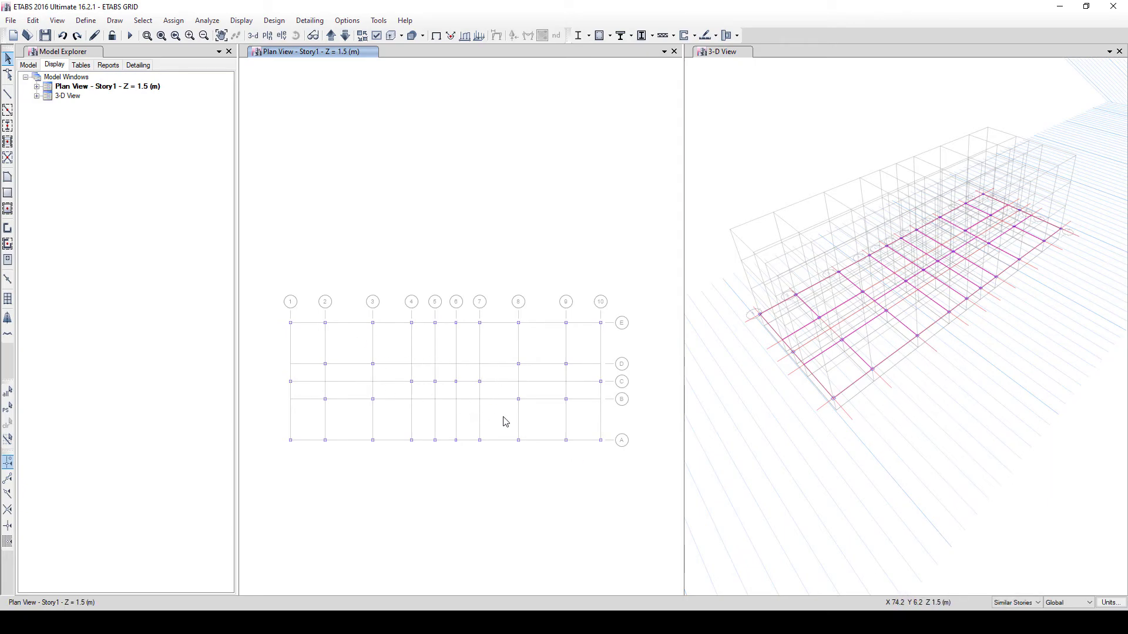
{"action": "left_click", "coordinate": [36, 87]}
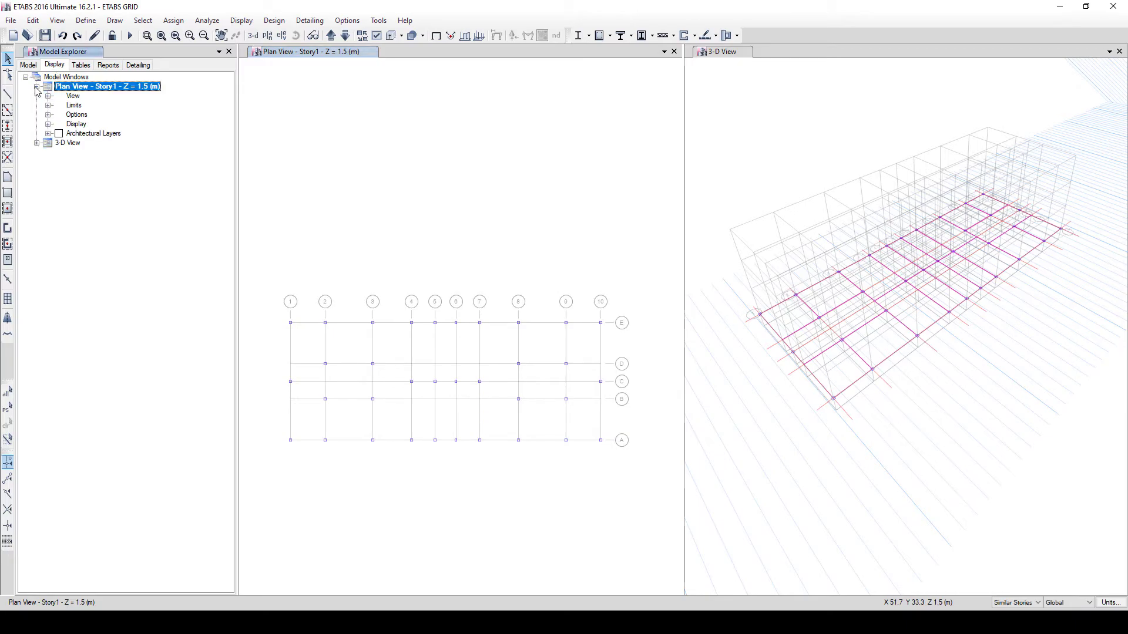
{"action": "left_click", "coordinate": [49, 134]}
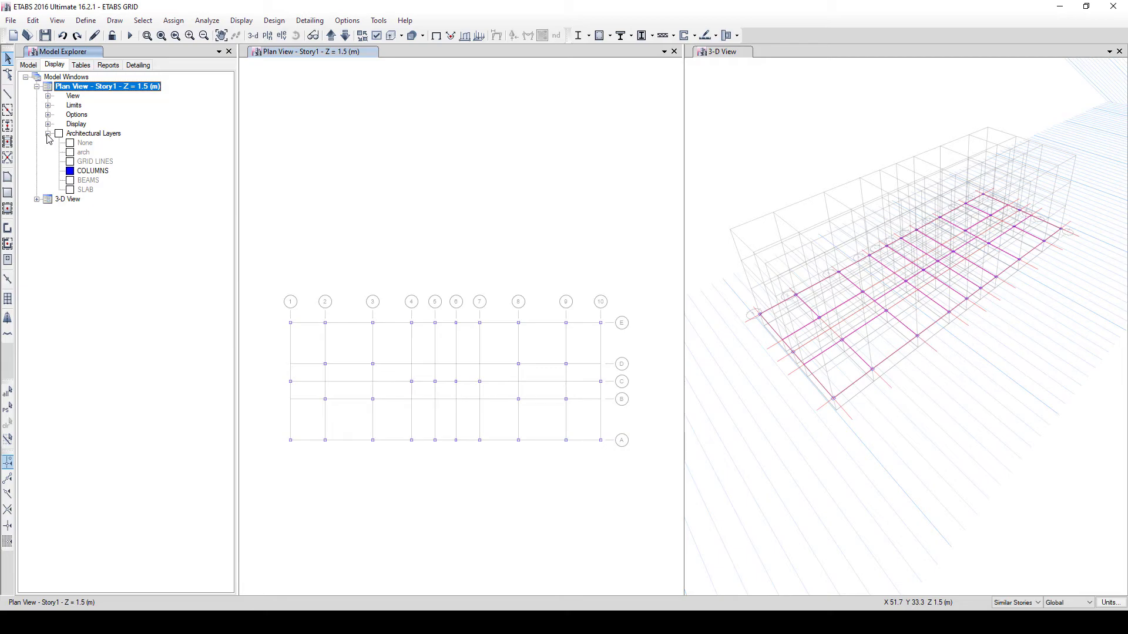
{"action": "left_click", "coordinate": [87, 172]}
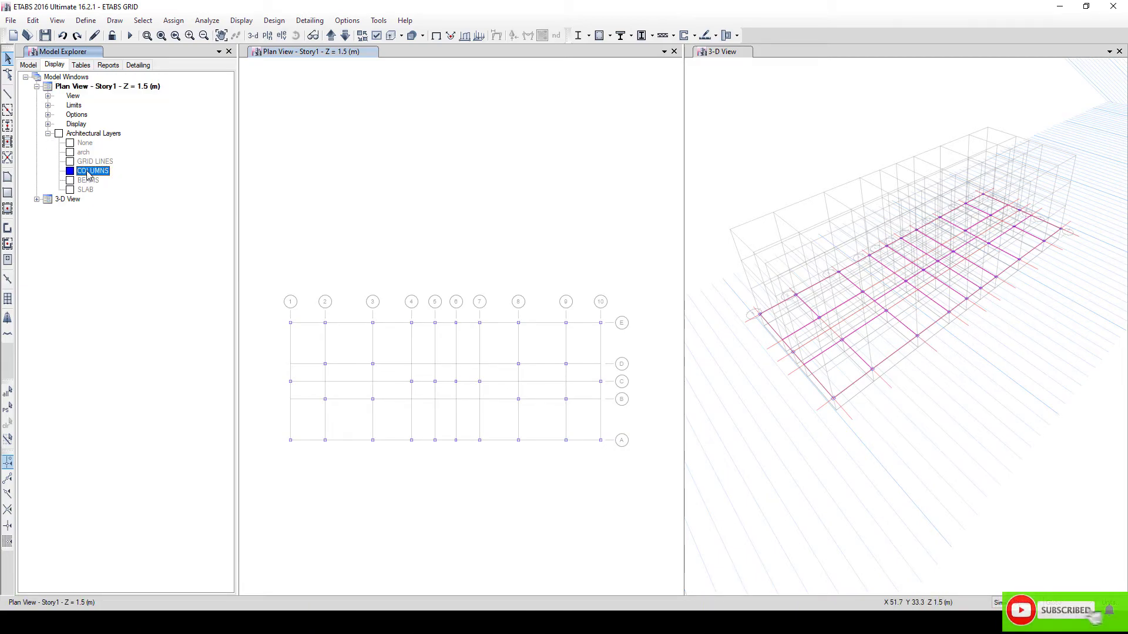
{"action": "right_click", "coordinate": [87, 172]}
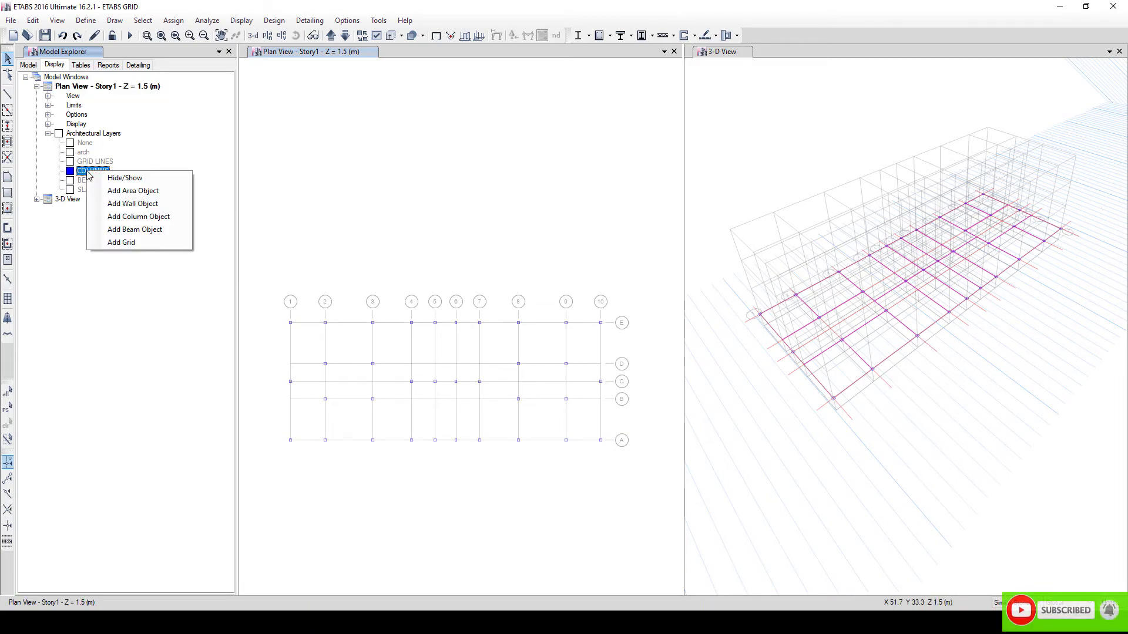
{"action": "left_click", "coordinate": [129, 217]}
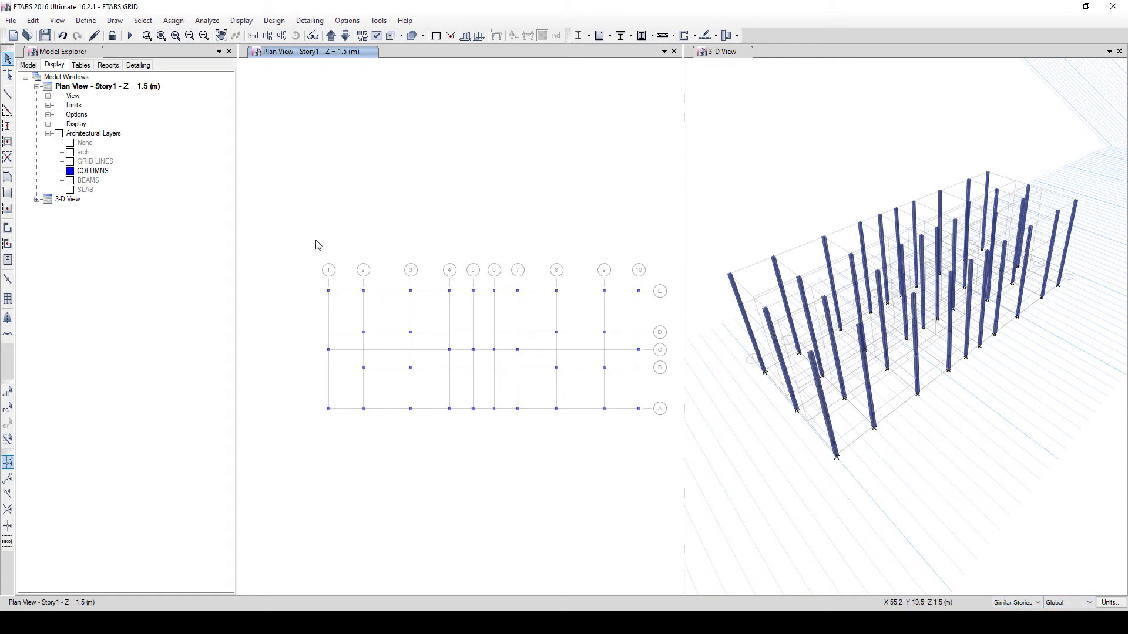
{"action": "key", "text": "F3"}
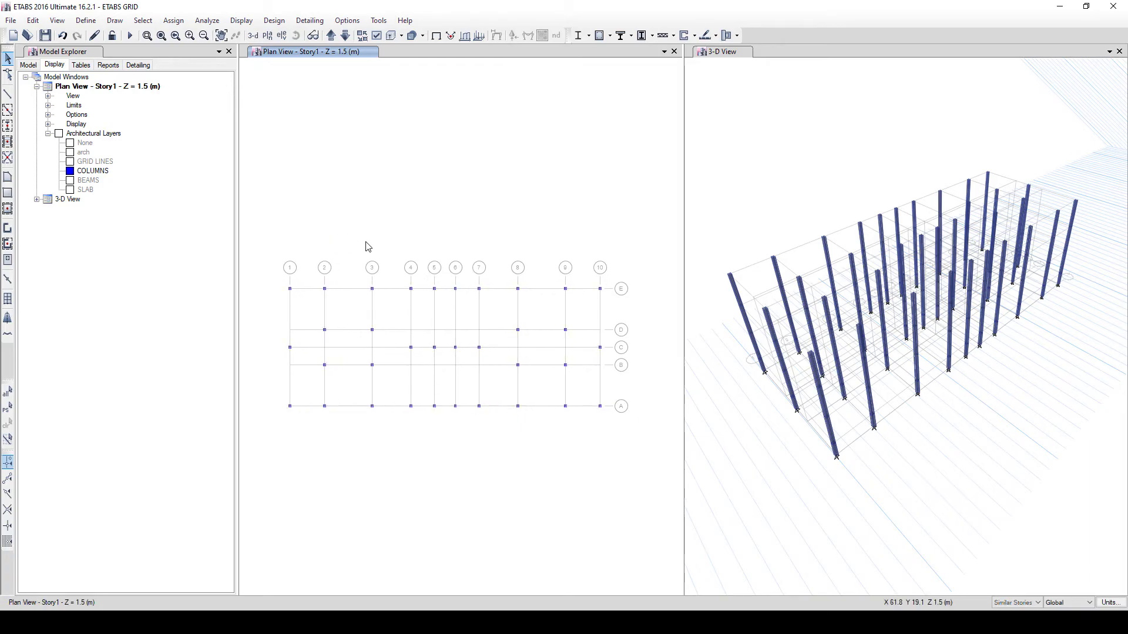
- Hide the COLUMNS architectural layer in the Story1 plan view and show the BEAMS layer
{"action": "right_click", "coordinate": [97, 173]}
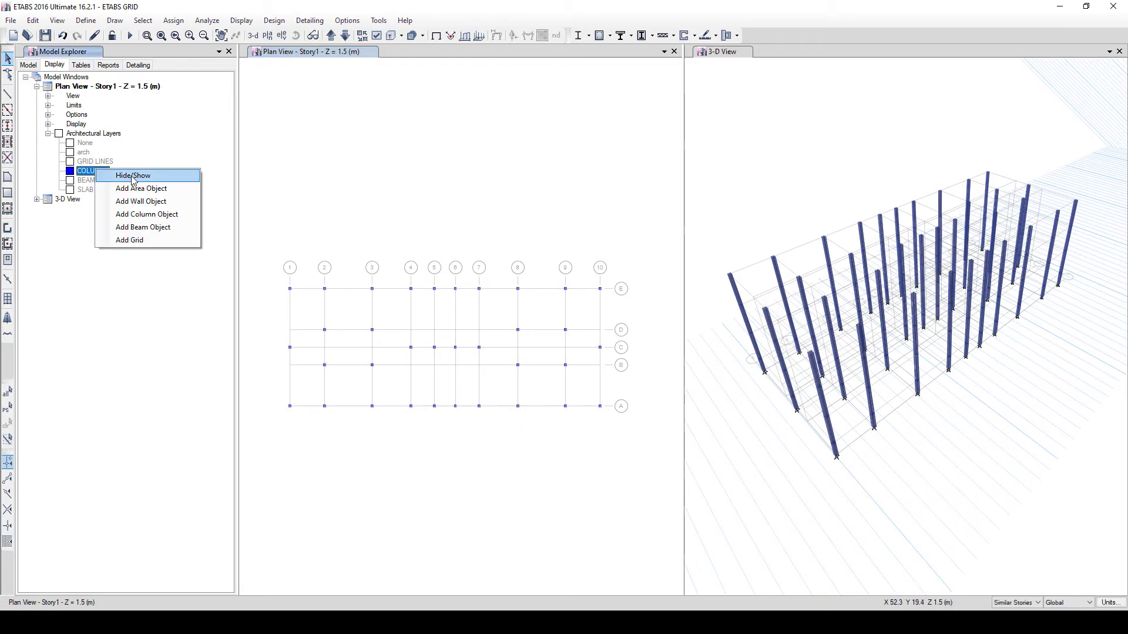
{"action": "left_click", "coordinate": [132, 178]}
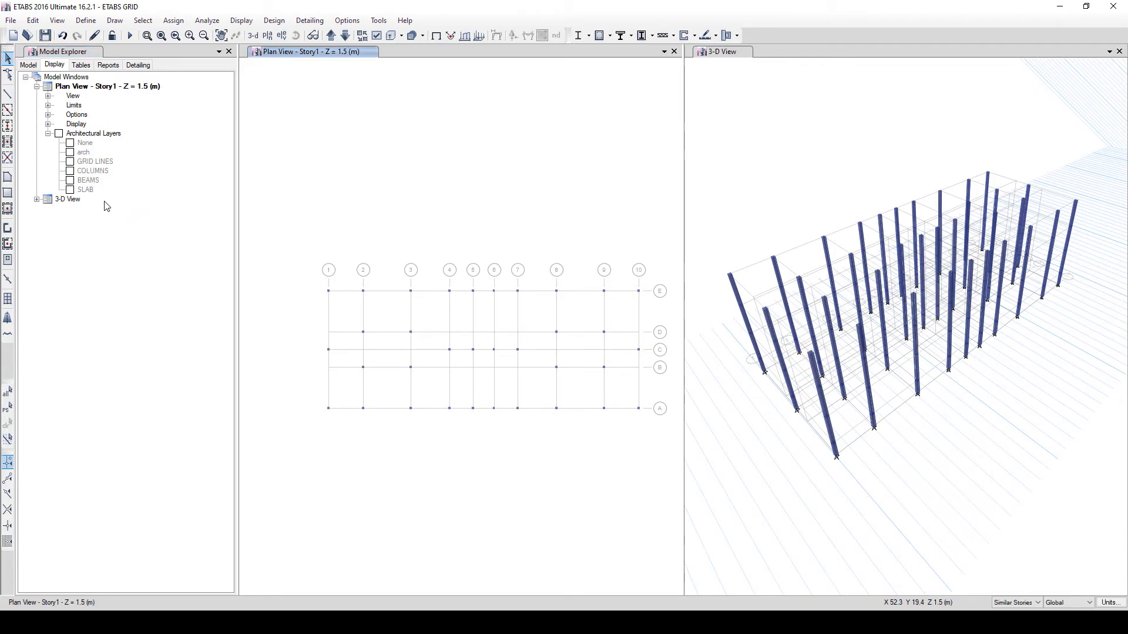
{"action": "left_click", "coordinate": [89, 181]}
{"action": "right_click", "coordinate": [91, 184]}
{"action": "left_click", "coordinate": [141, 186]}
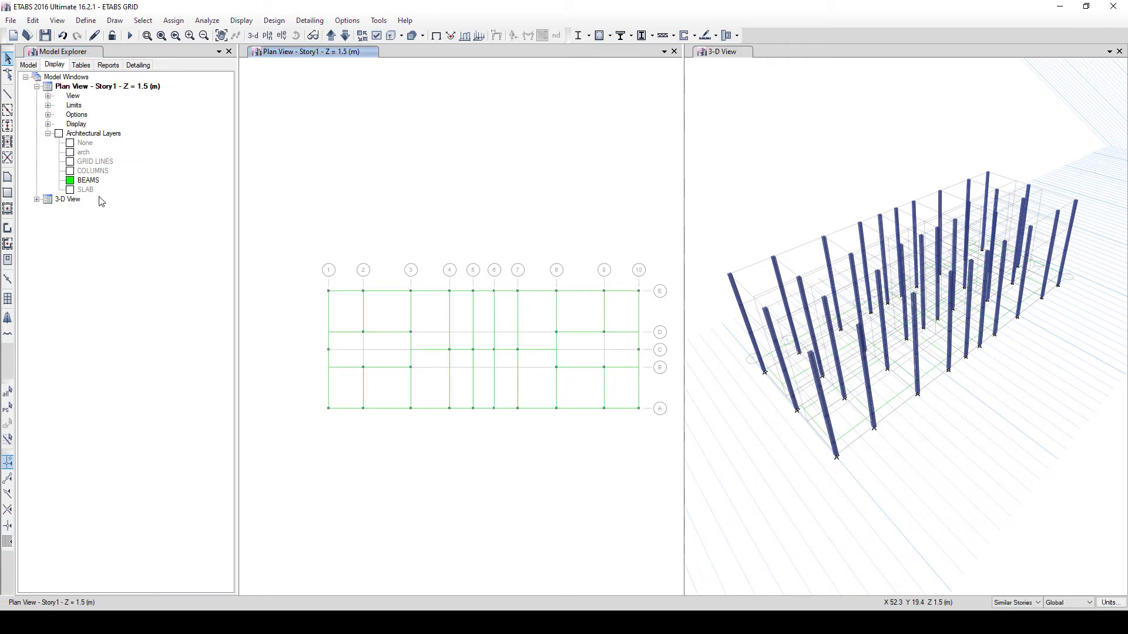
- Add an ETABS beam with section B 230x450 from the BEAMS layer line on grid E between grids 1 and 2
{"action": "left_click", "coordinate": [8, 96]}
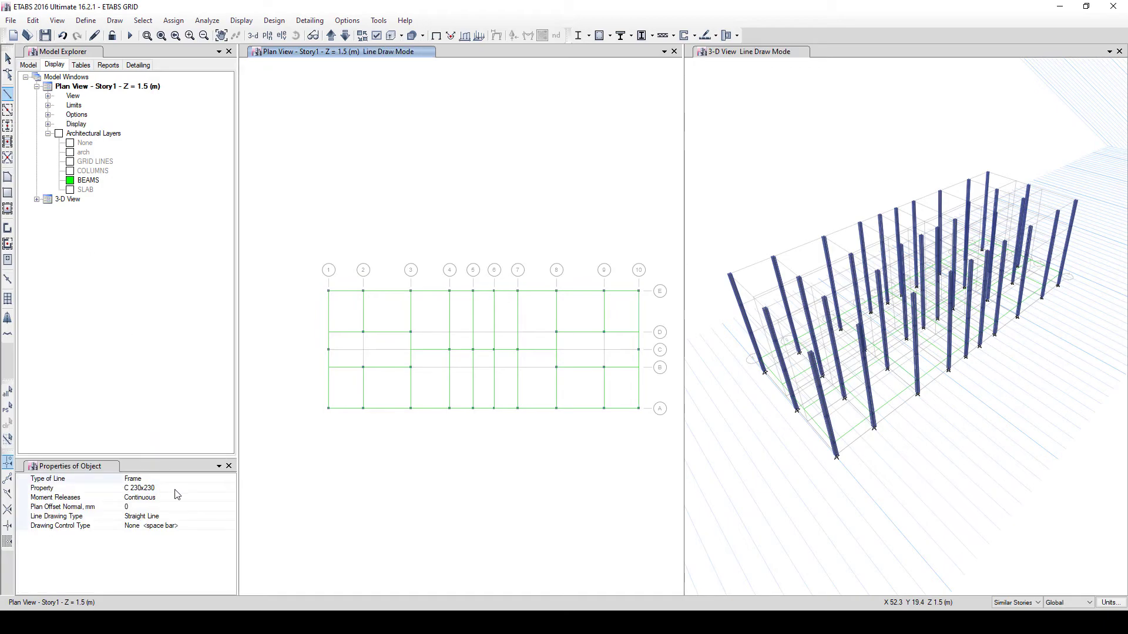
{"action": "left_click", "coordinate": [194, 490]}
{"action": "left_click", "coordinate": [219, 489]}
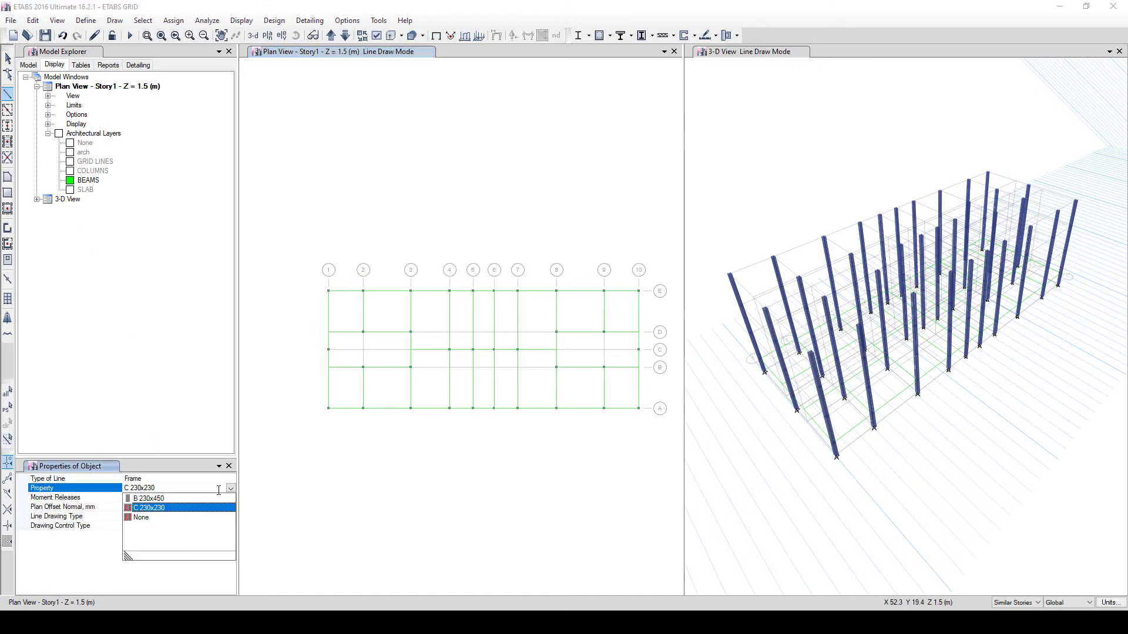
{"action": "left_click", "coordinate": [148, 499]}
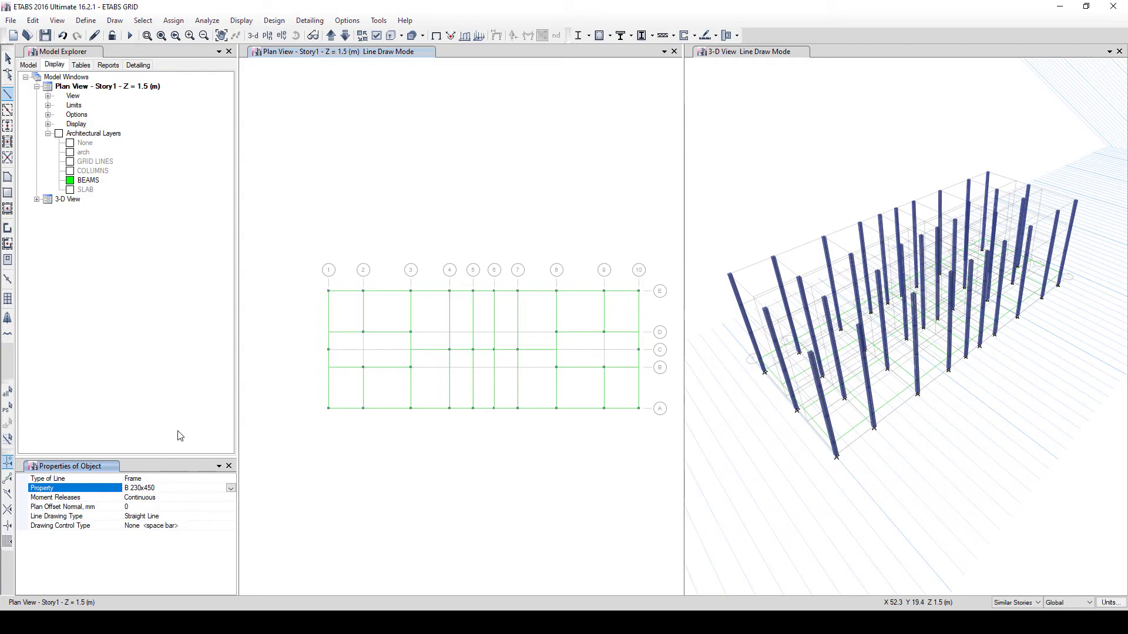
{"action": "scroll", "coordinate": [353, 297], "scroll_direction": "up", "scroll_amount": 3}
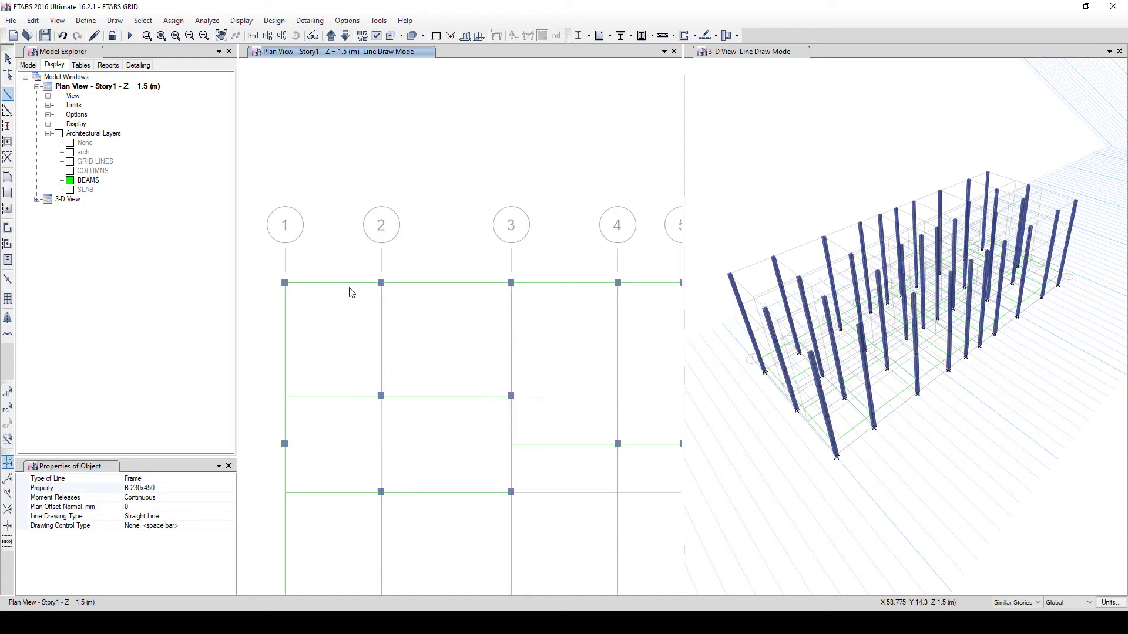
{"action": "middle_click_drag", "start_coordinate": [292, 319], "coordinate": [290, 254]}
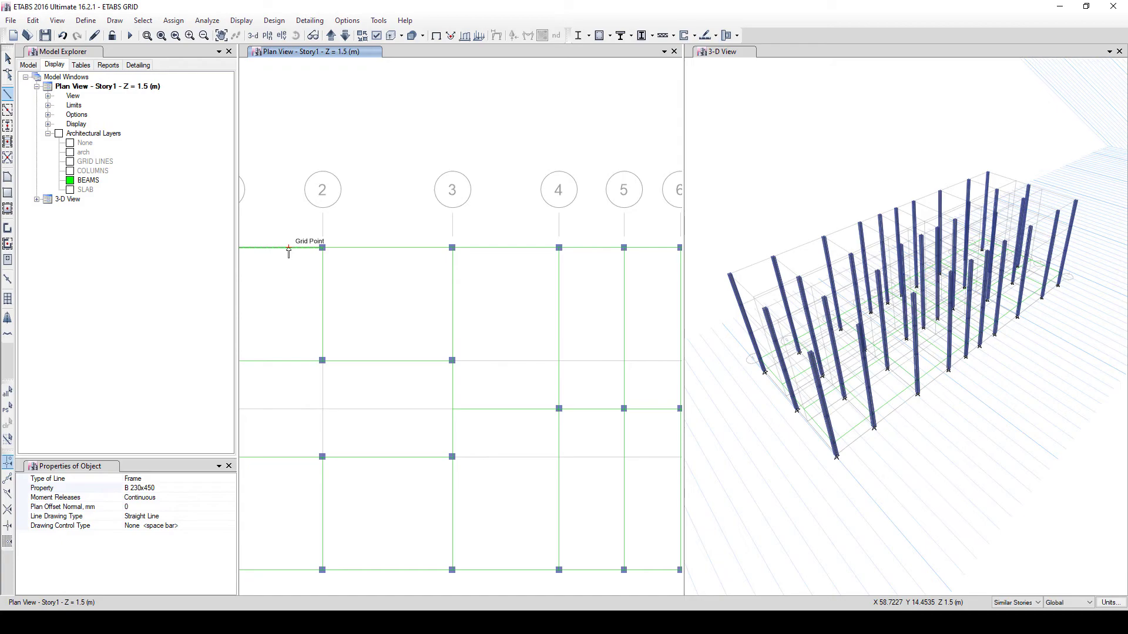
{"action": "middle_click_drag", "start_coordinate": [290, 247], "coordinate": [315, 241]}
{"action": "right_click", "coordinate": [311, 247]}
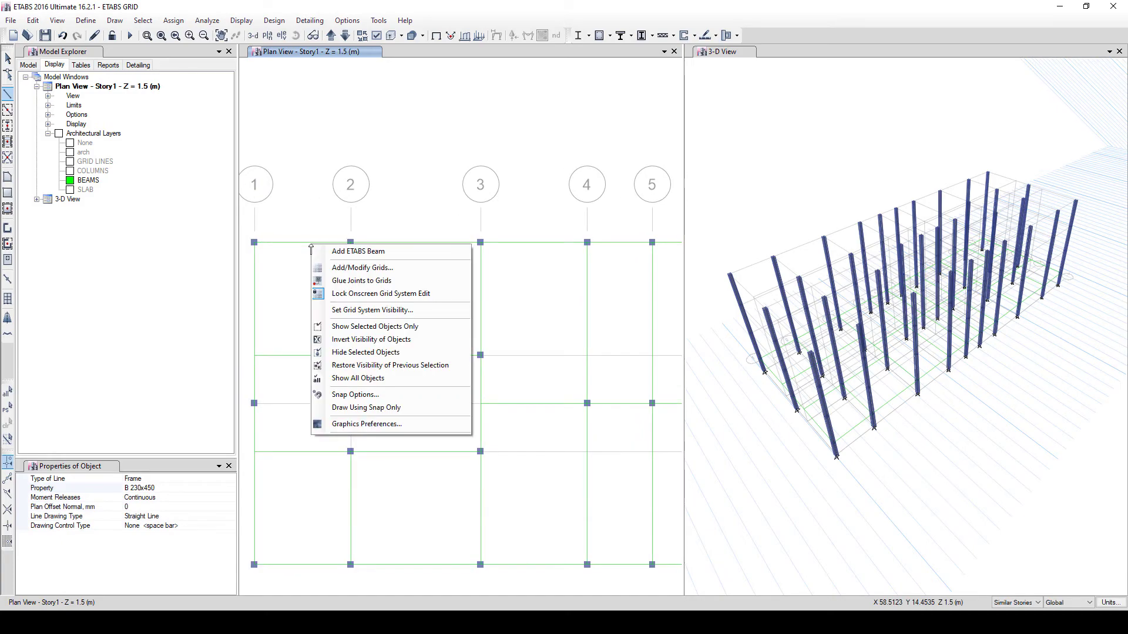
{"action": "left_click", "coordinate": [352, 251]}
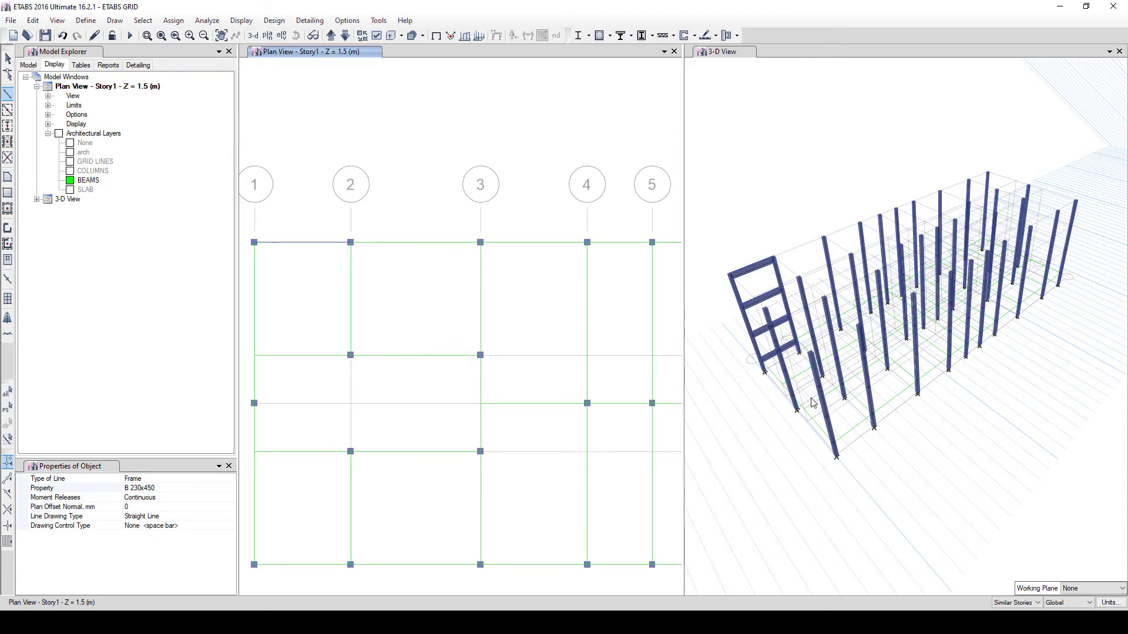
{"action": "scroll", "coordinate": [756, 285], "scroll_direction": "up", "scroll_amount": 6}
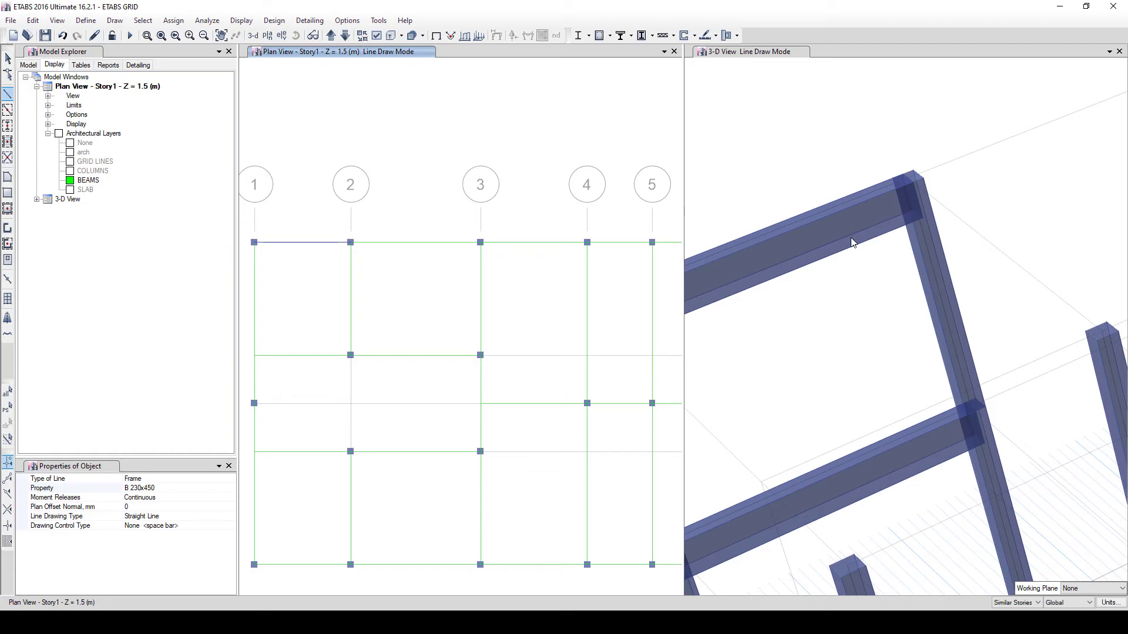
{"action": "scroll", "coordinate": [849, 237], "scroll_direction": "down", "scroll_amount": 5}
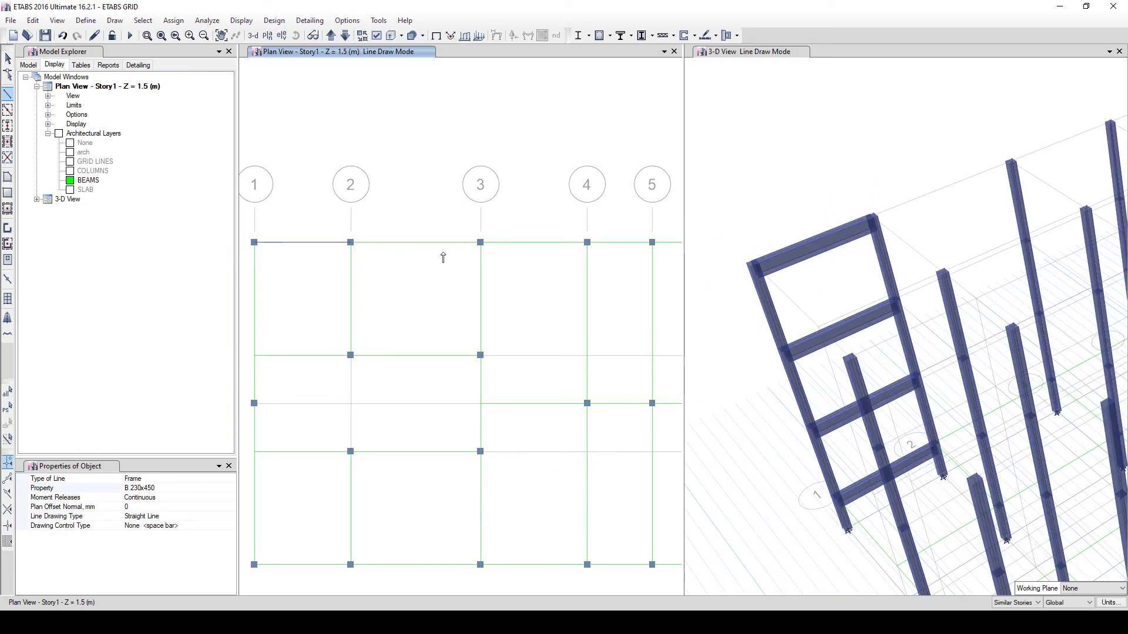
{"action": "scroll", "coordinate": [442, 269], "scroll_direction": "down", "scroll_amount": 5}
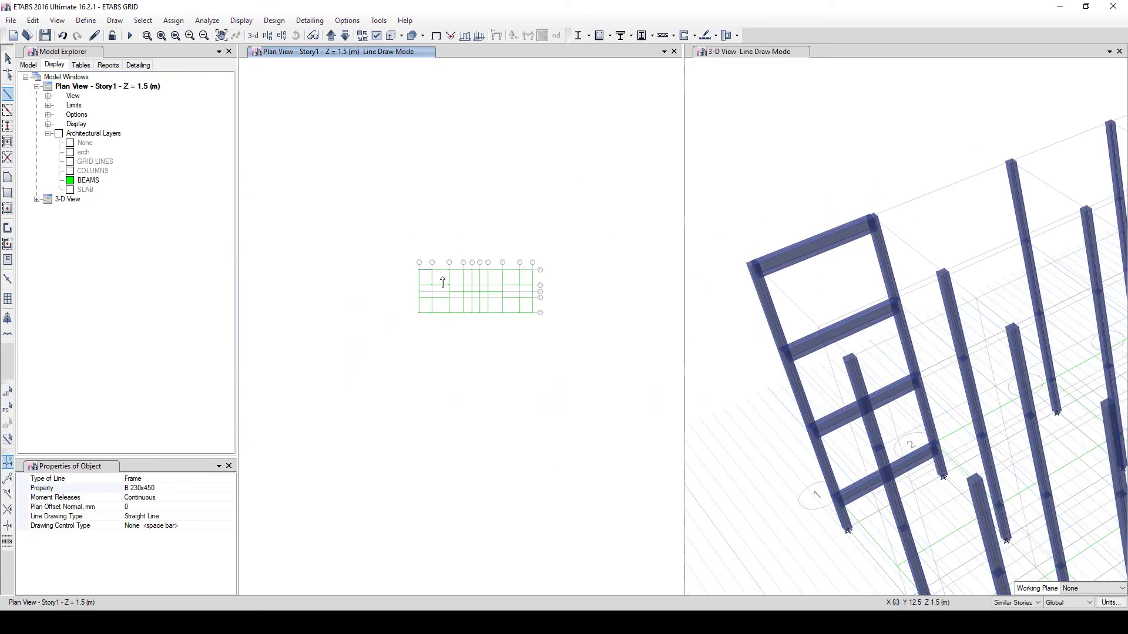
- Undo the beam added on grid E between grids 1 and 2 and leave the line drawing mode
{"action": "key", "text": "ctrl+z"}
{"action": "middle_click_drag", "start_coordinate": [542, 302], "coordinate": [446, 348]}
{"action": "key", "text": "Escape"}
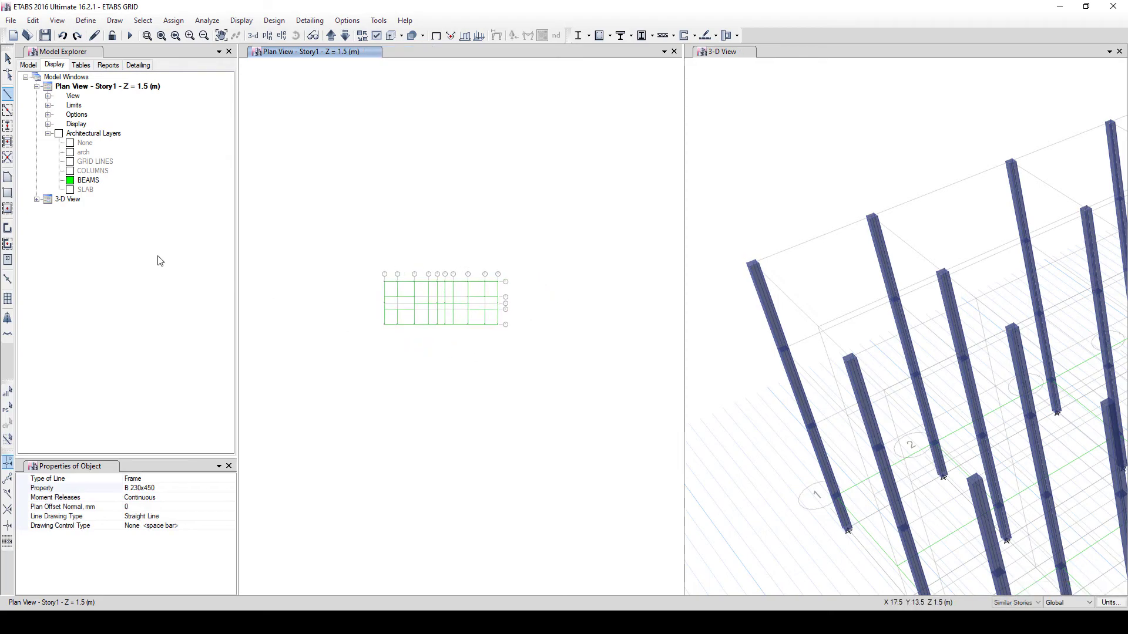
- Add beam objects with section B 230x450 from the BEAMS architectural layer of the Story1 plan view
{"action": "right_click", "coordinate": [93, 183]}
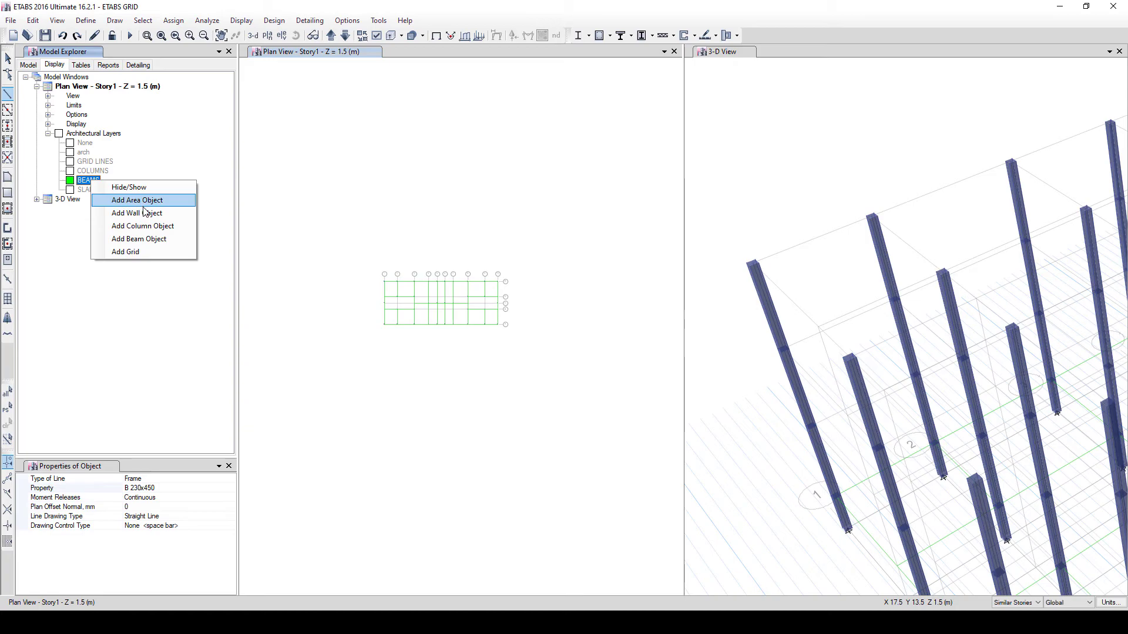
{"action": "left_click", "coordinate": [150, 239]}
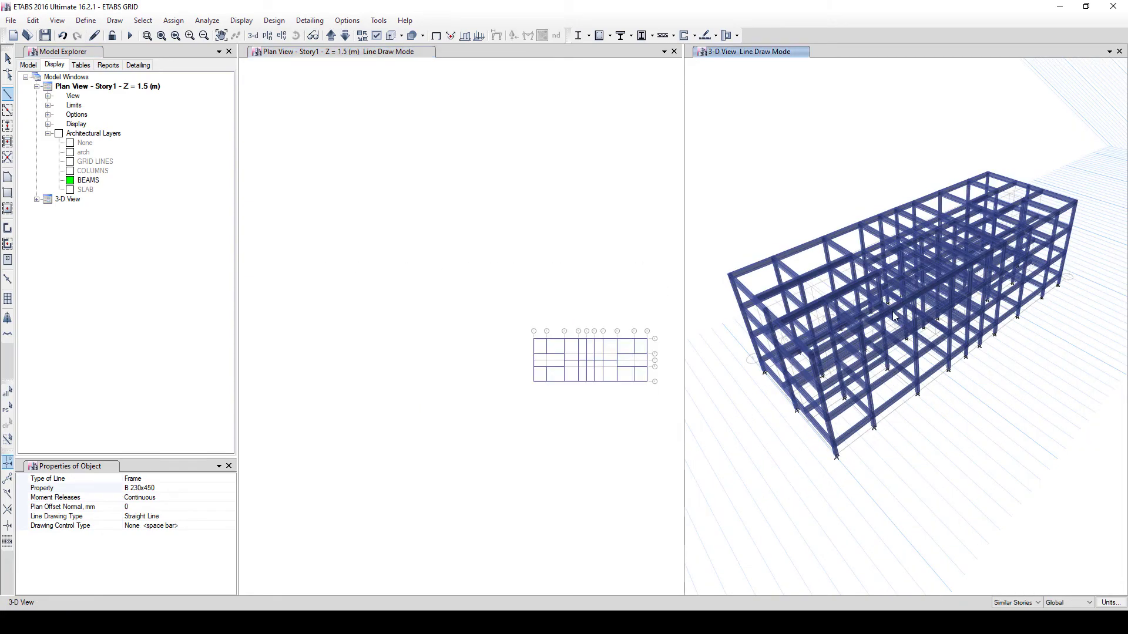
{"action": "scroll", "coordinate": [893, 317], "scroll_direction": "down", "scroll_amount": 3}
{"action": "scroll", "coordinate": [860, 214], "scroll_direction": "up", "scroll_amount": 5}
{"action": "scroll", "coordinate": [860, 215], "scroll_direction": "down", "scroll_amount": 4}
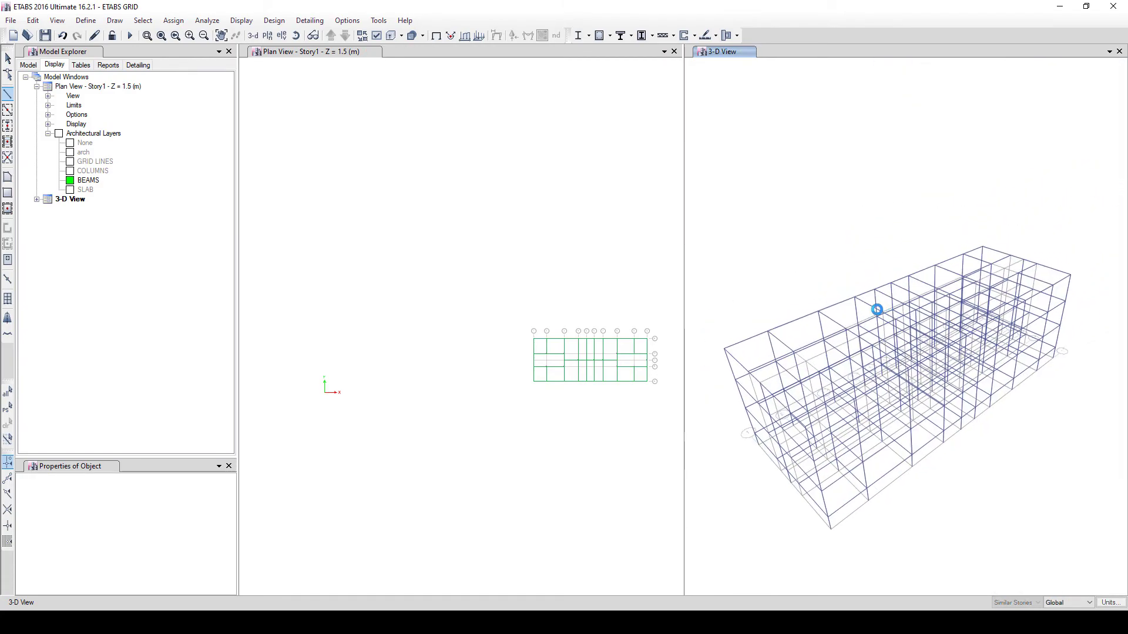
{"action": "middle_click_drag", "start_coordinate": [596, 382], "coordinate": [457, 383]}
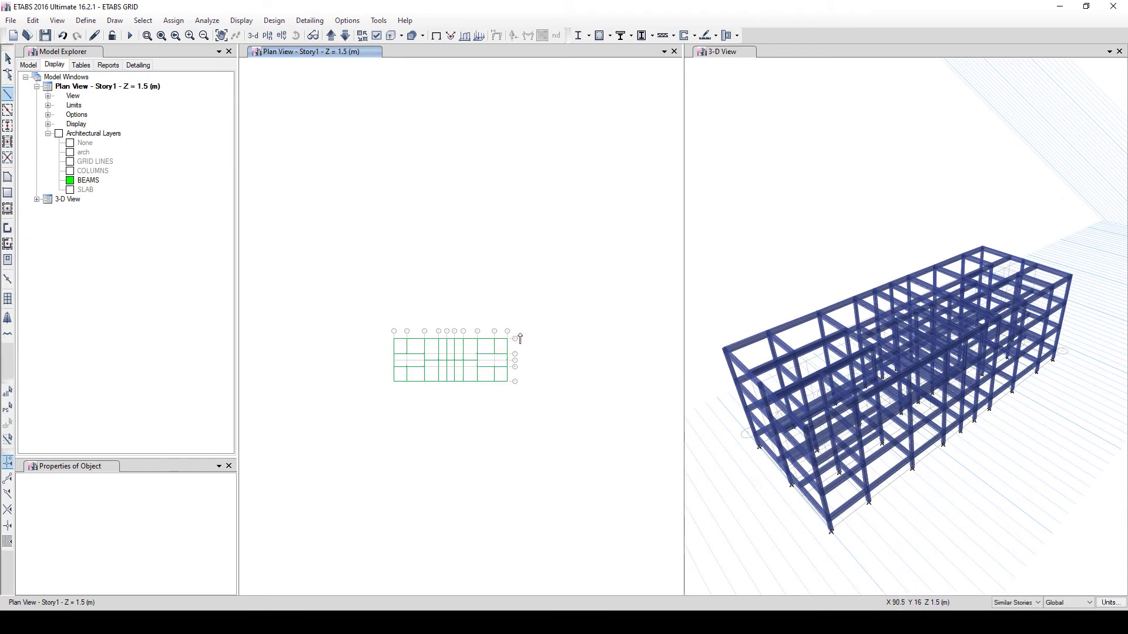
{"action": "key", "text": "Escape"}
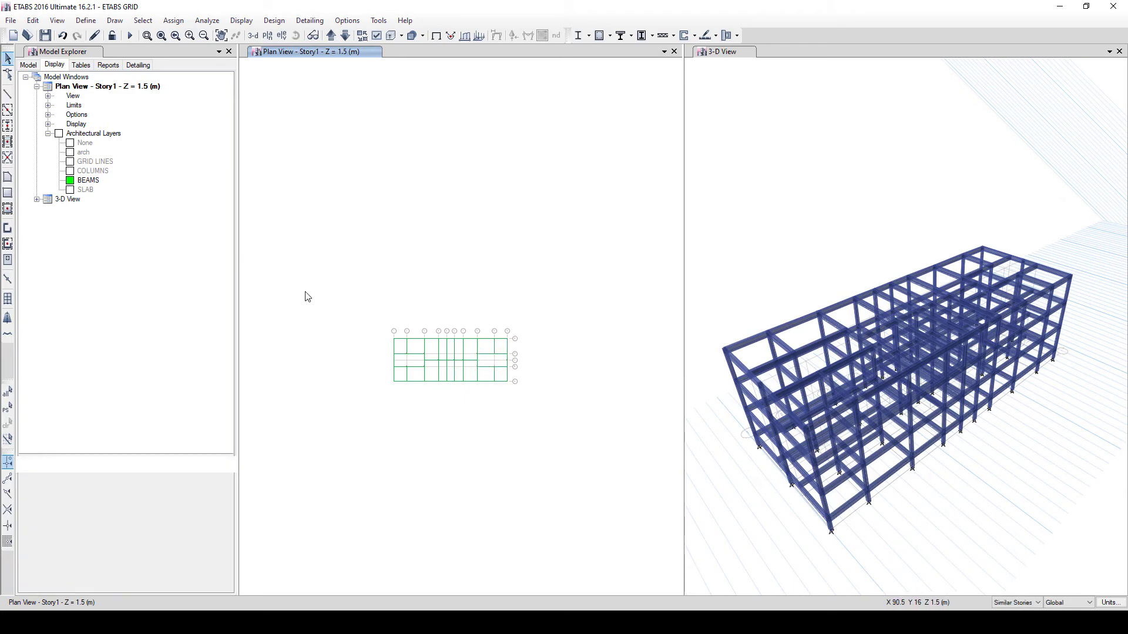
- Start the floor area drawing command with slab property S 150
{"action": "left_click", "coordinate": [7, 179]}
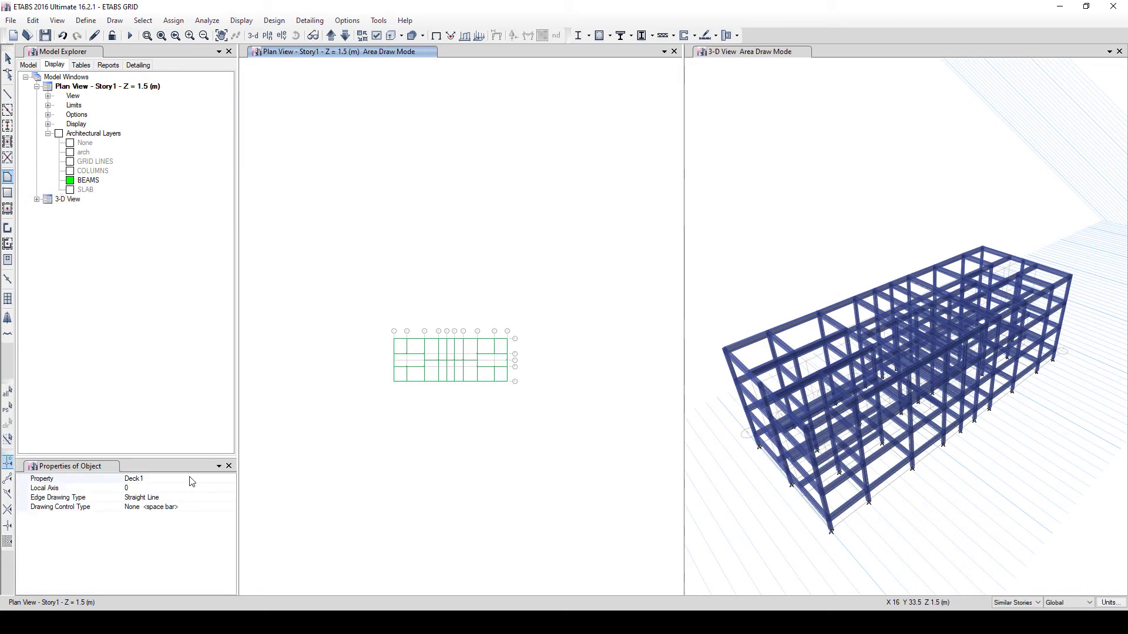
{"action": "left_click", "coordinate": [220, 478]}
{"action": "left_click", "coordinate": [229, 481]}
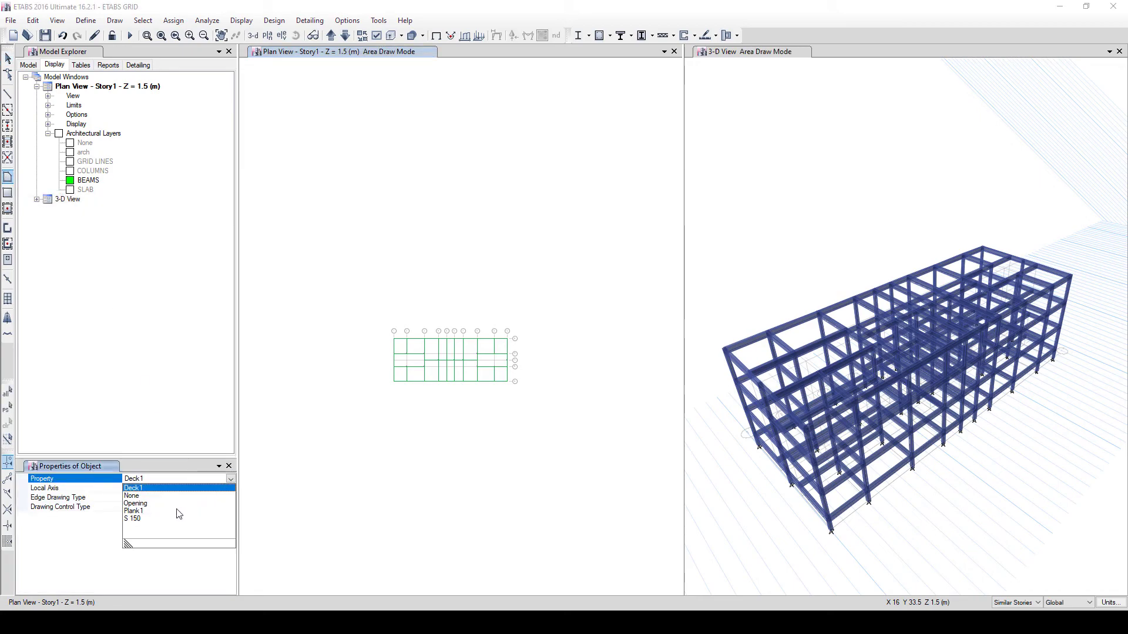
{"action": "left_click", "coordinate": [139, 521]}
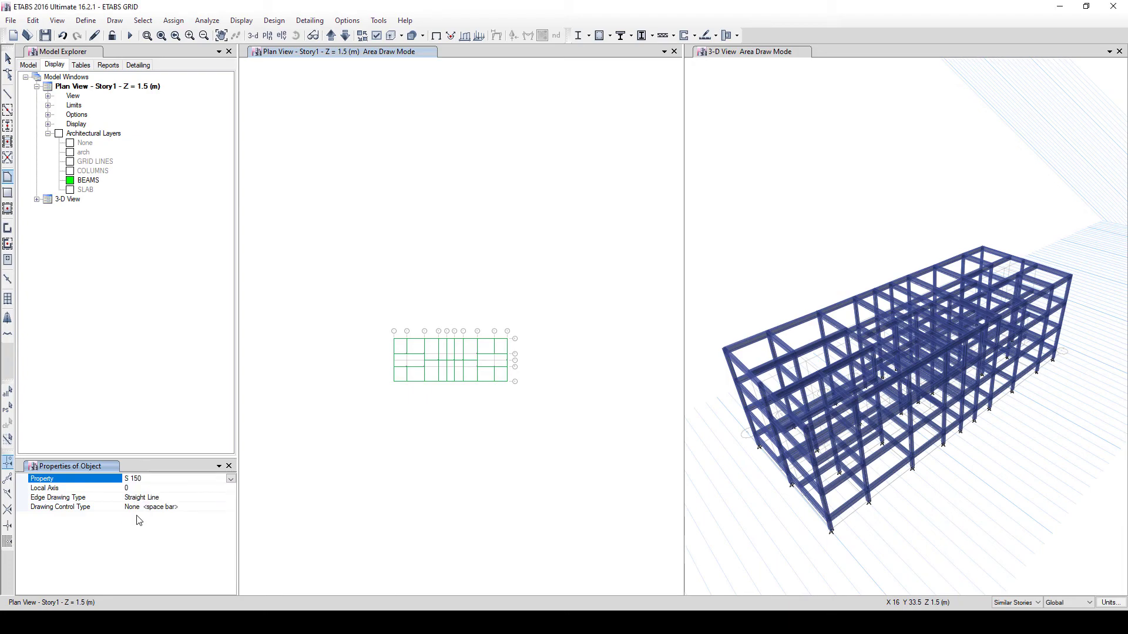
- Hide the BEAMS architectural layer in the Story1 plan view
{"action": "left_click", "coordinate": [88, 191]}
{"action": "right_click", "coordinate": [87, 182]}
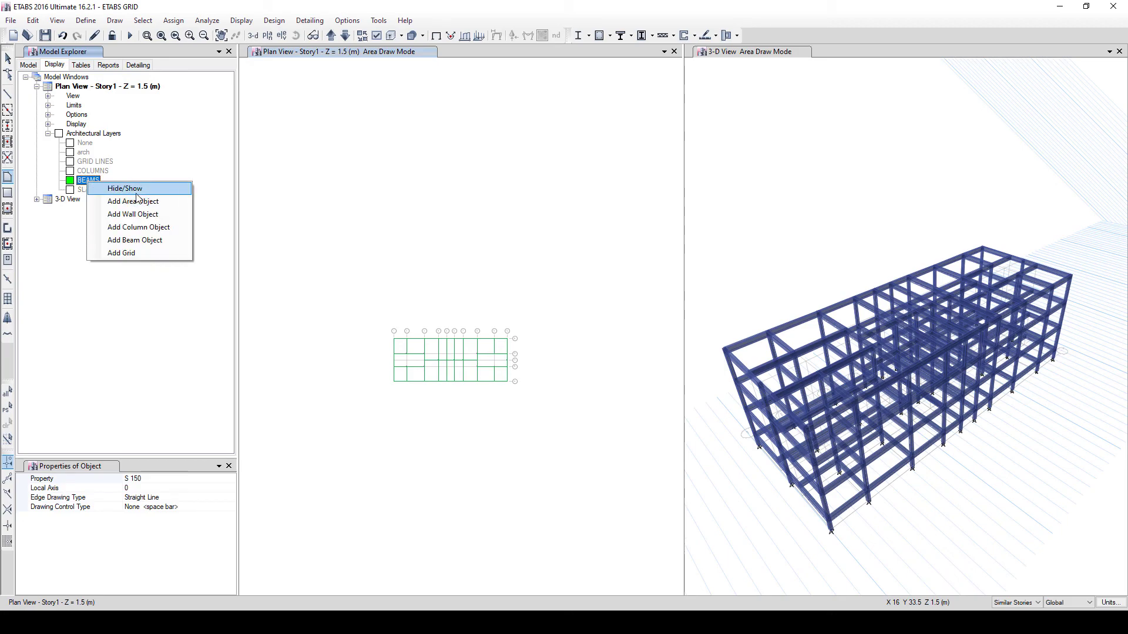
{"action": "left_click", "coordinate": [125, 188]}
- Show the SLAB architectural layer in the Story1 plan view and add area objects from it
{"action": "left_click", "coordinate": [85, 190]}
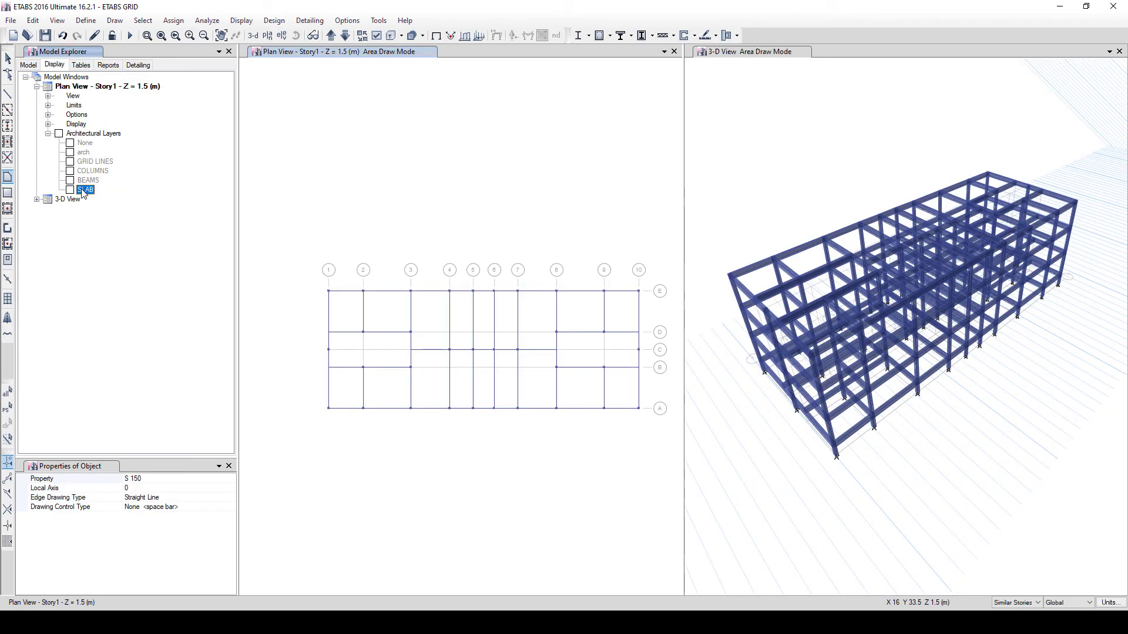
{"action": "right_click", "coordinate": [84, 192]}
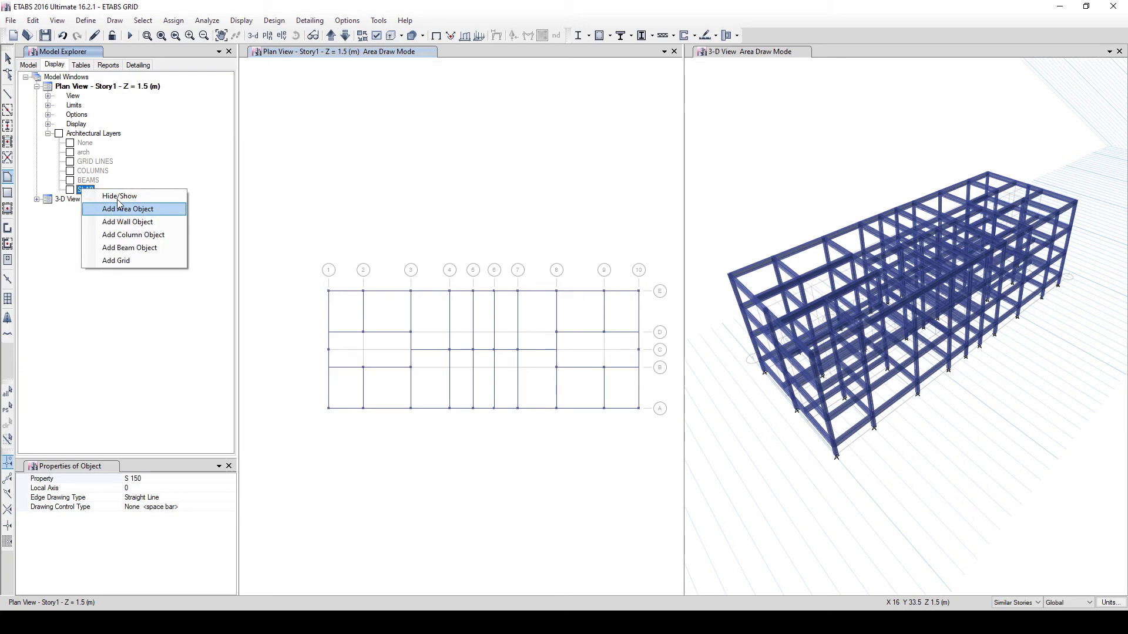
{"action": "left_click", "coordinate": [115, 195]}
{"action": "left_click", "coordinate": [85, 192]}
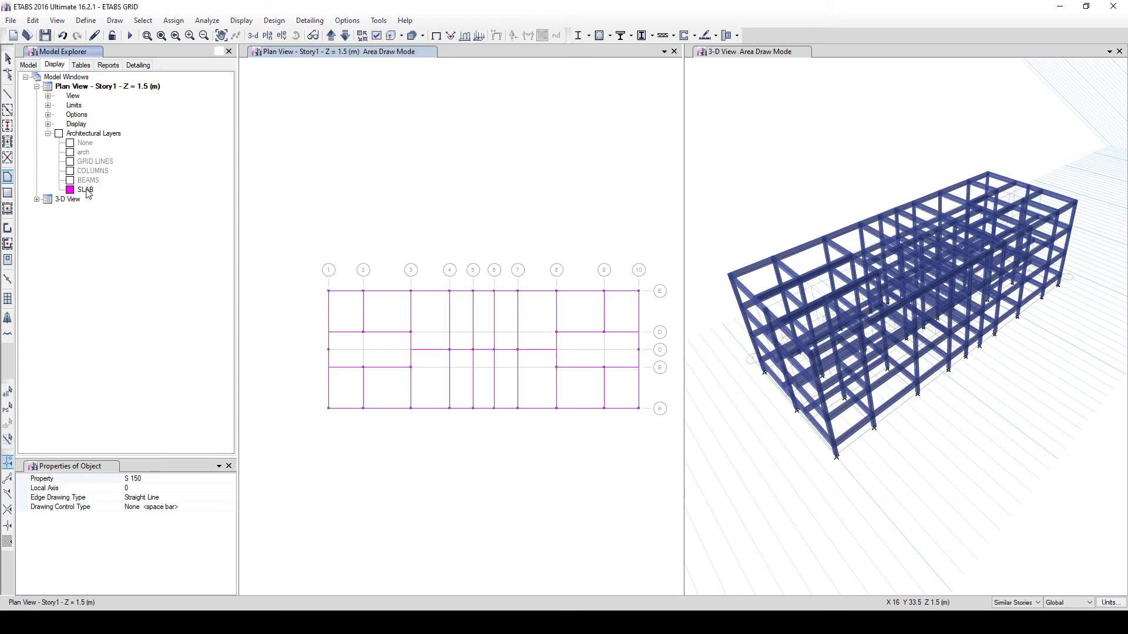
{"action": "right_click", "coordinate": [86, 193]}
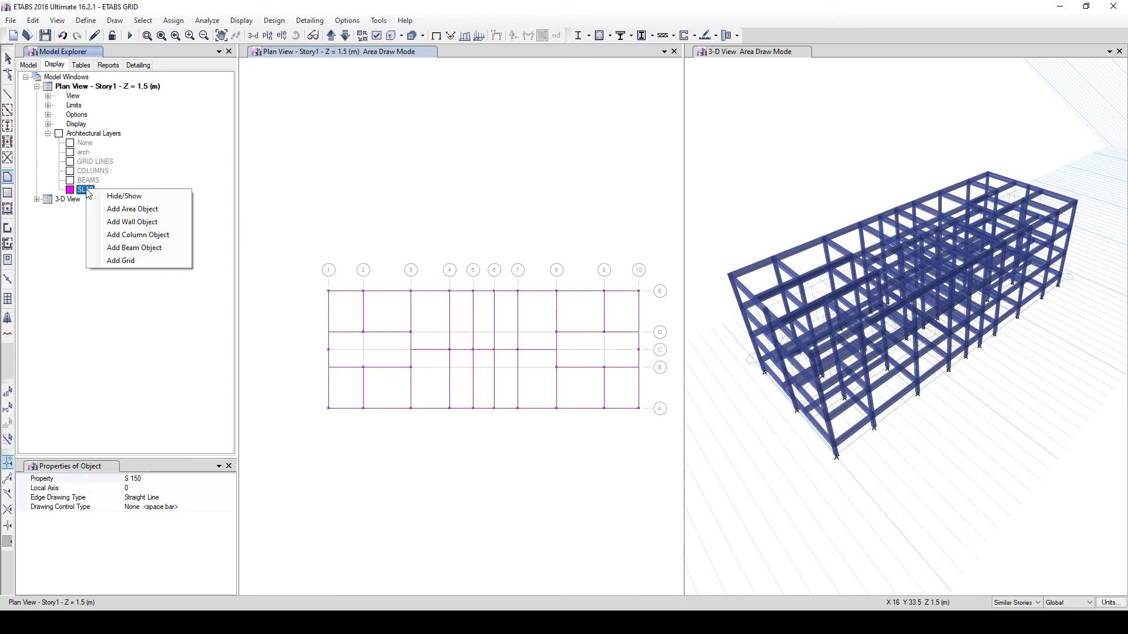
{"action": "left_click", "coordinate": [125, 210]}
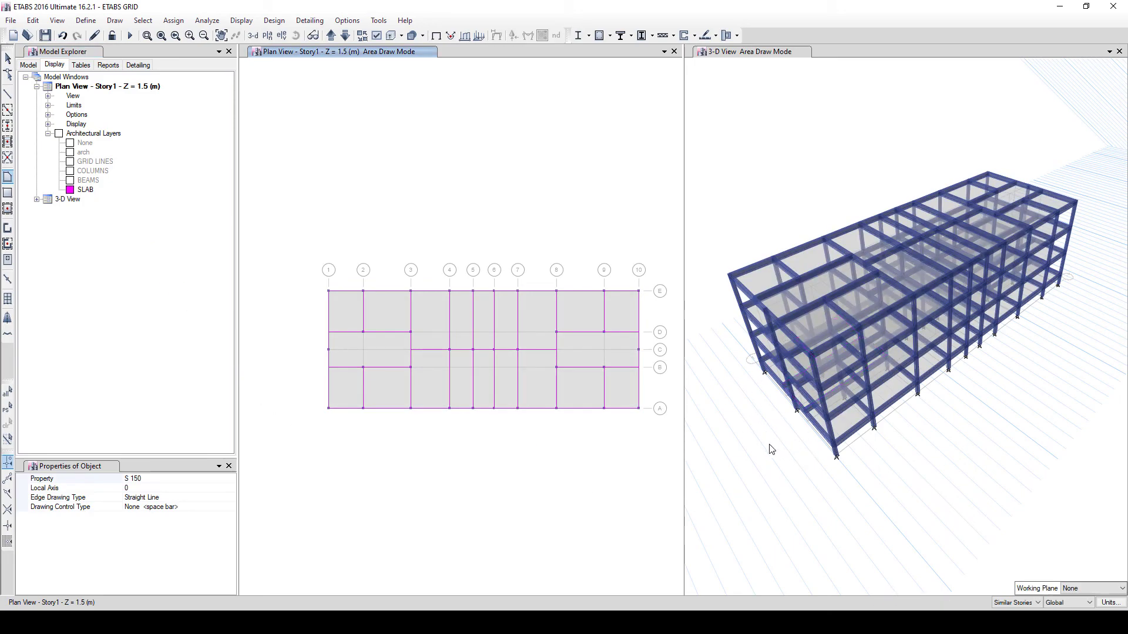
- Open the view options for the 3-D view and color the model by Section Properties
{"action": "left_click", "coordinate": [731, 176]}
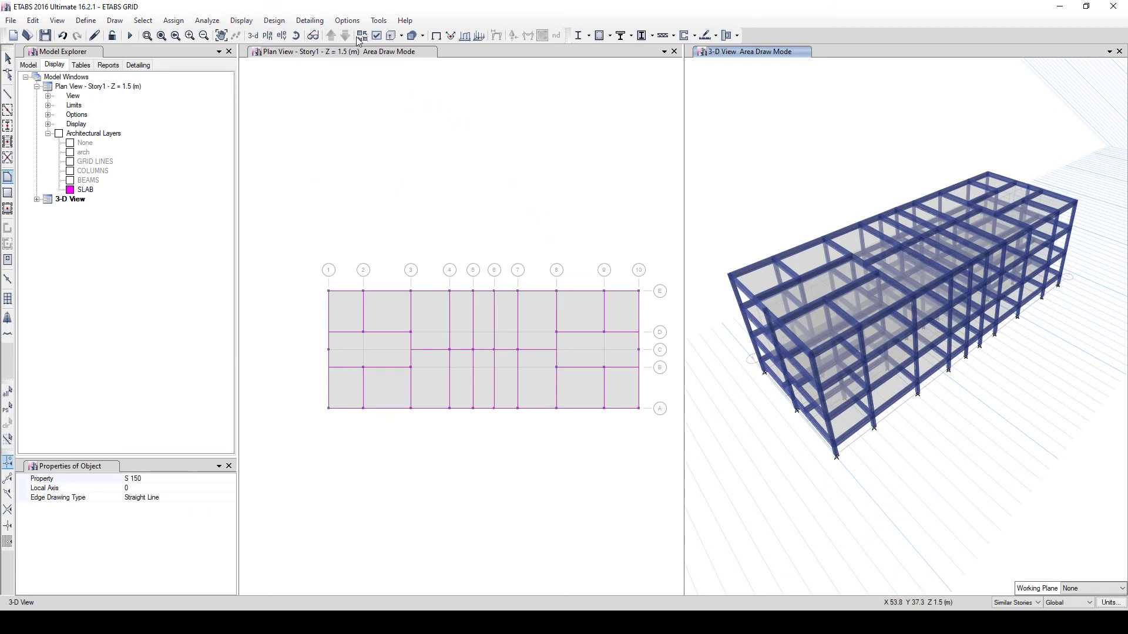
{"action": "left_click", "coordinate": [376, 36]}
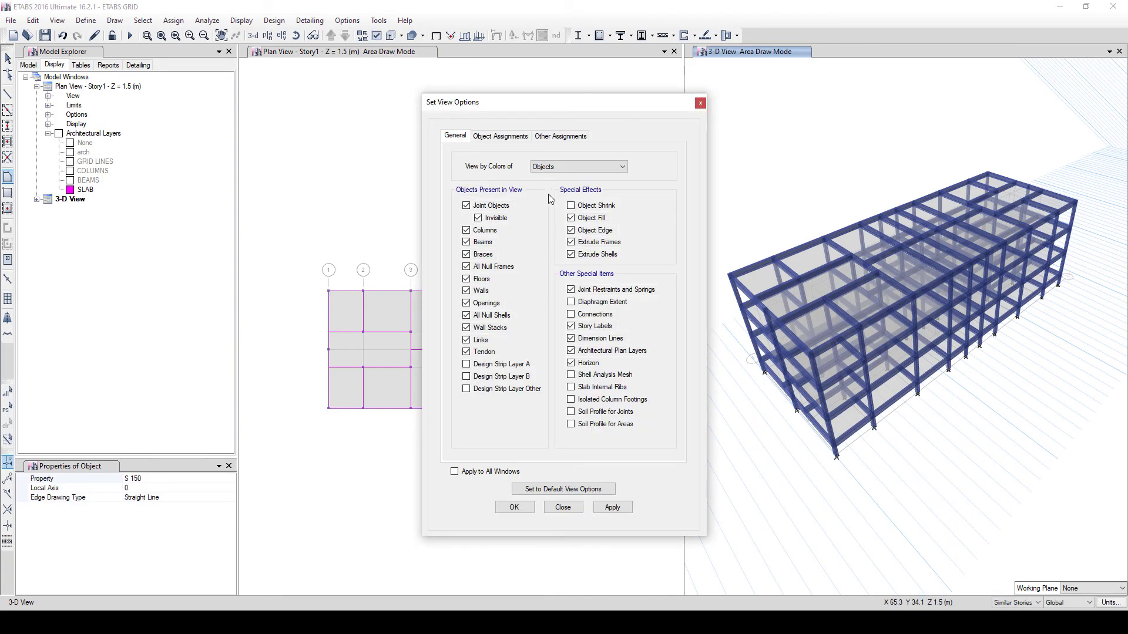
{"action": "left_click", "coordinate": [607, 168]}
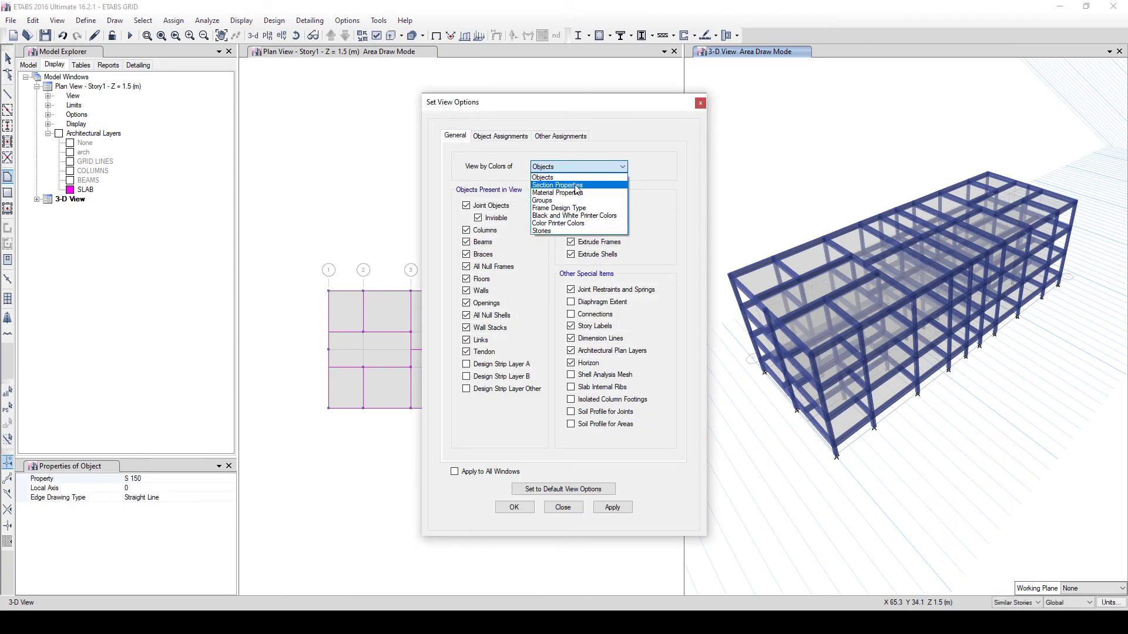
{"action": "left_click", "coordinate": [586, 185]}
{"action": "left_click", "coordinate": [610, 509]}
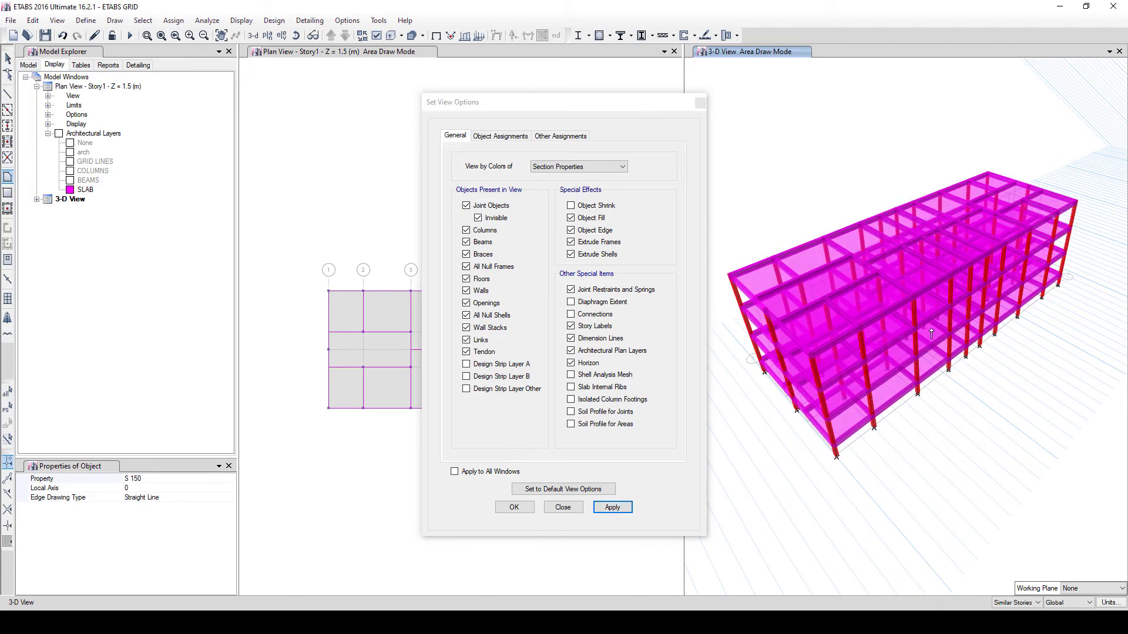
- Color the model in the 3-D view by Material Properties
{"action": "left_click", "coordinate": [588, 168]}
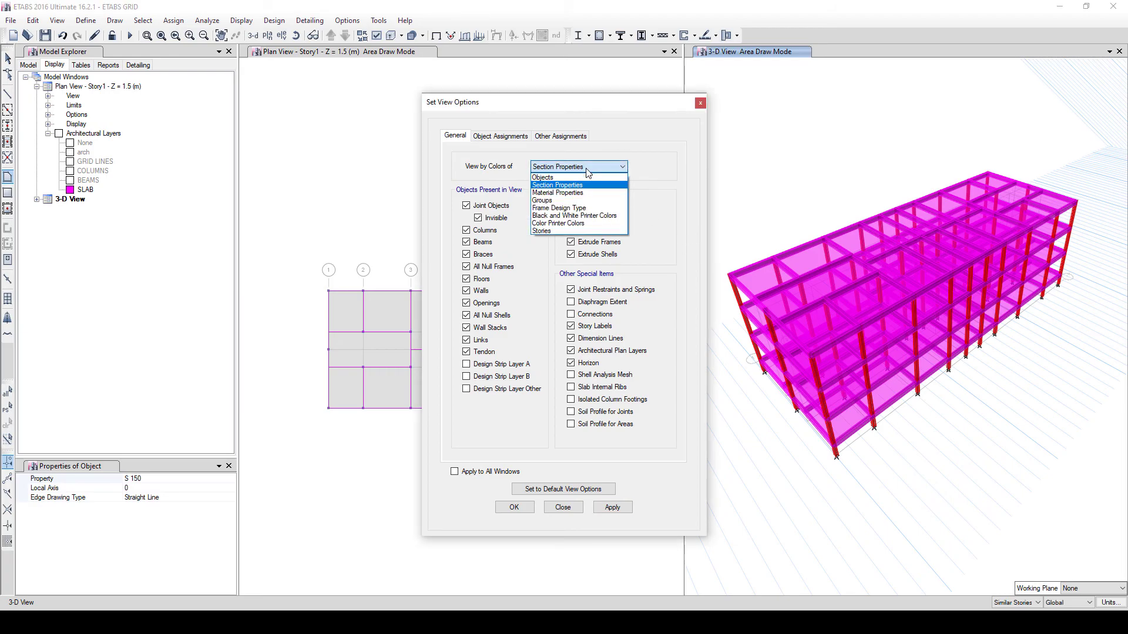
{"action": "left_click", "coordinate": [548, 193]}
{"action": "left_click", "coordinate": [622, 509]}
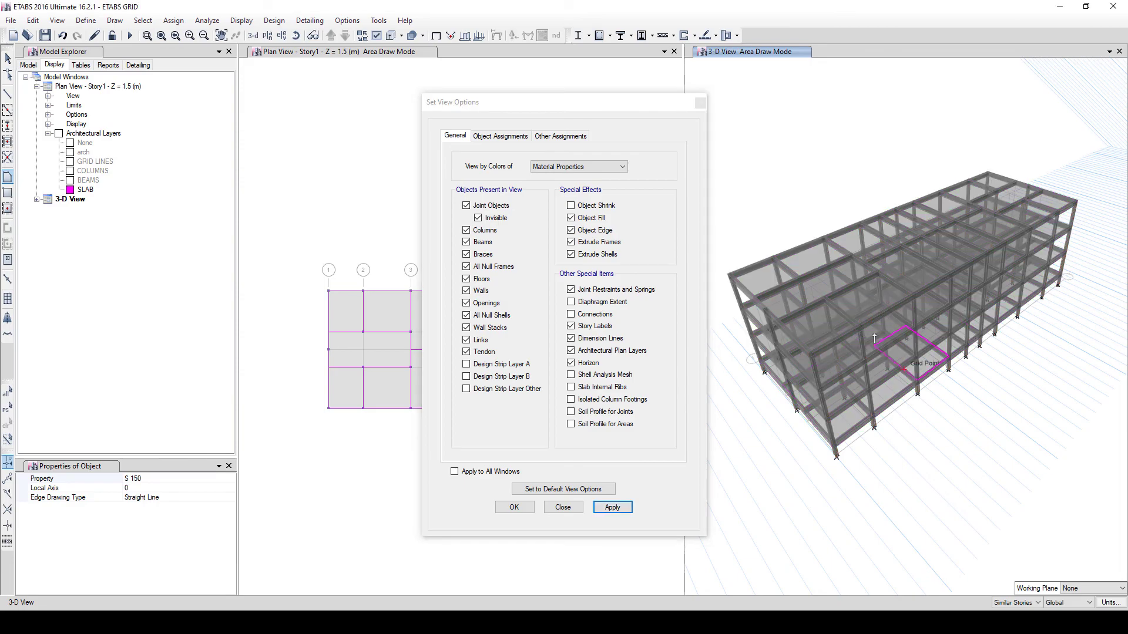
- Color the model in the 3-D view by Groups and close the view options
{"action": "left_click", "coordinate": [592, 170]}
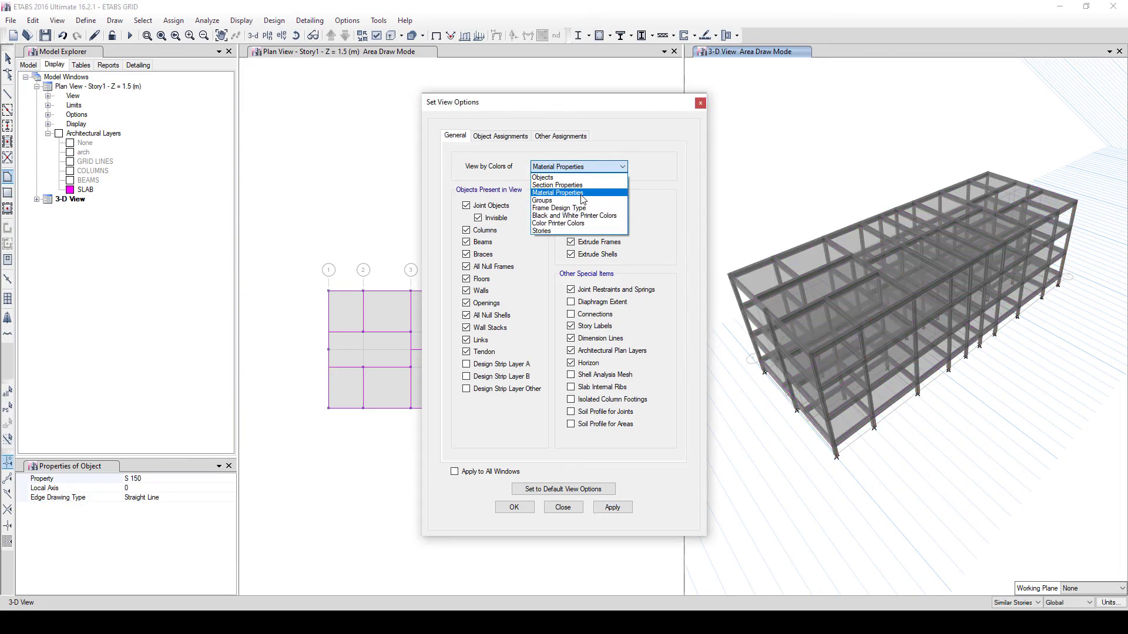
{"action": "left_click", "coordinate": [542, 200]}
{"action": "left_click", "coordinate": [618, 510]}
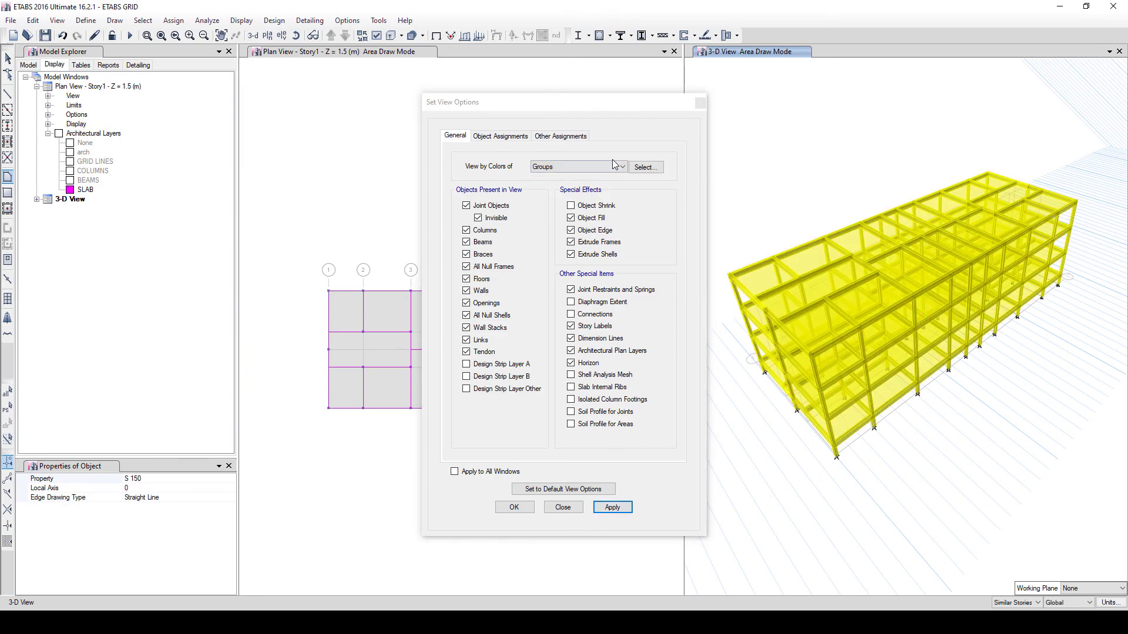
{"action": "left_click", "coordinate": [699, 102]}
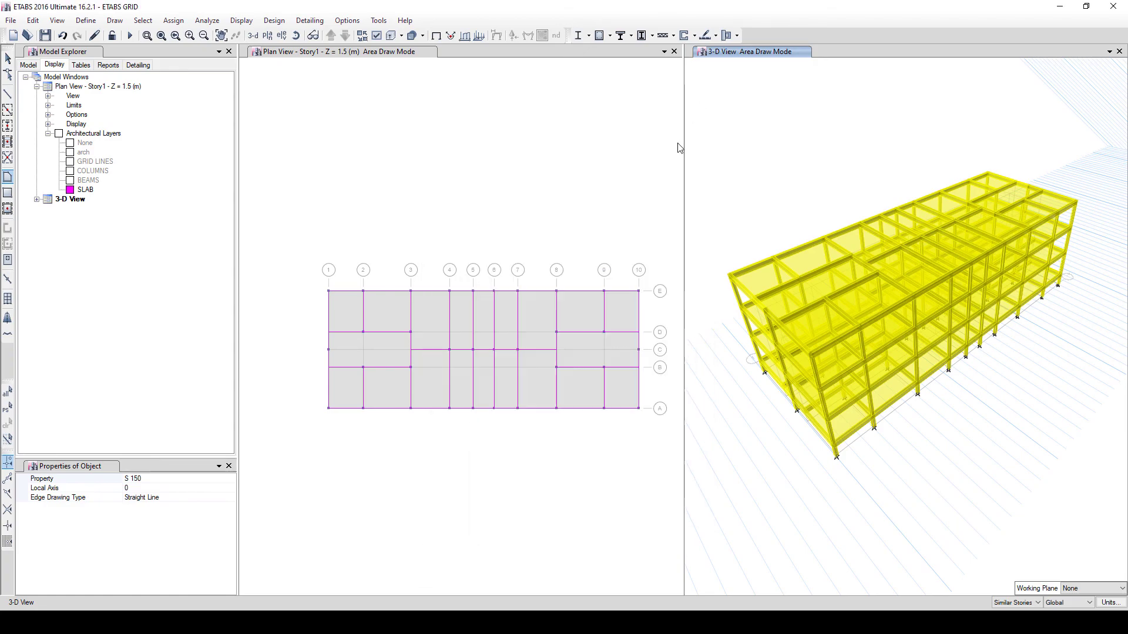